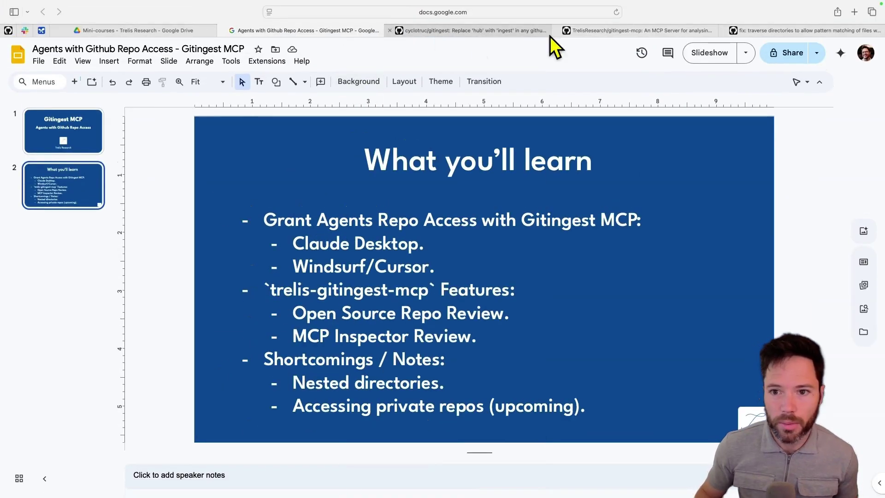
Go to the TrelisResearch/gitingest-mcp repository page and find the README's 'Tool: gitingest' section.
left_click(601, 31)
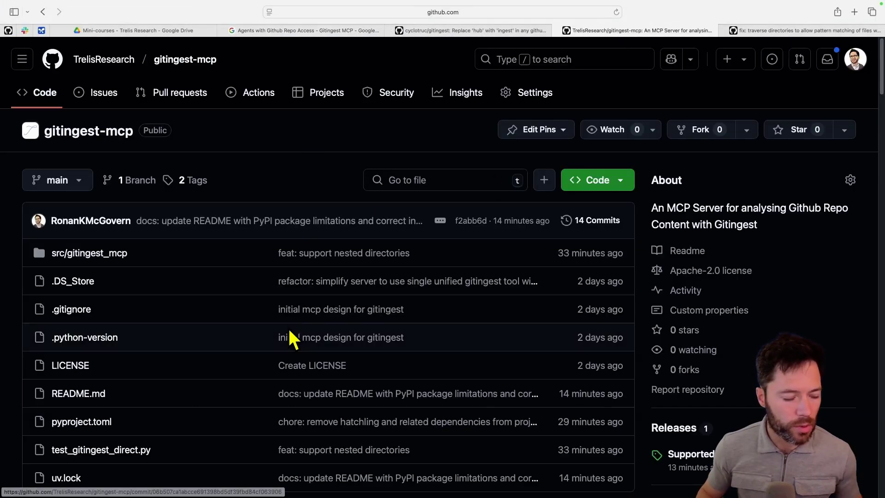
scroll(291, 339, "down", 10)
scroll(87, 138, "up", 3)
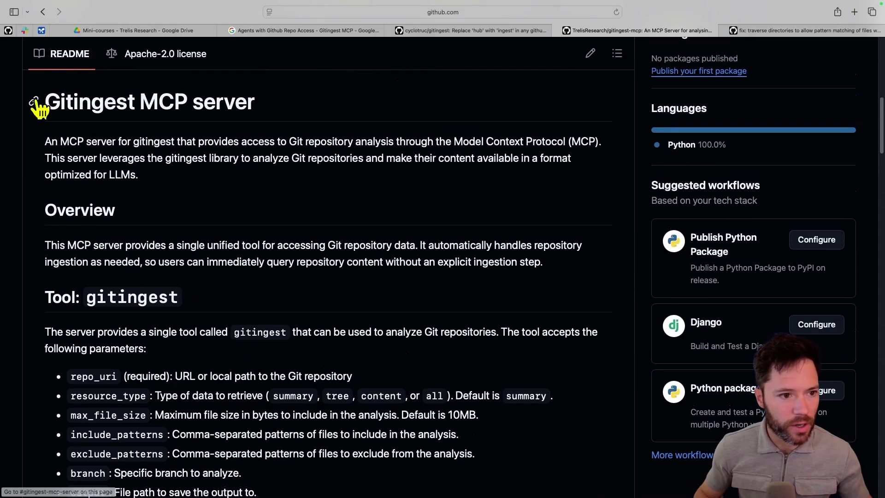
scroll(271, 297, "down", 4)
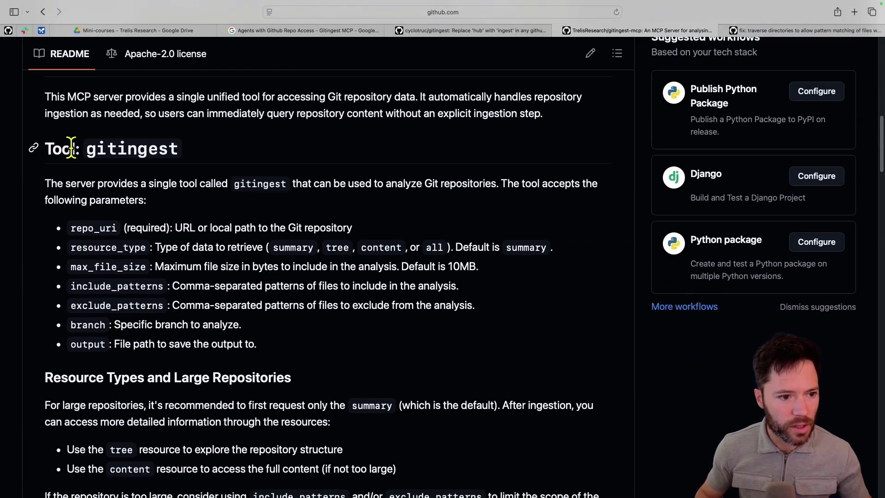
left_click_drag(43, 148, 79, 161)
left_click(218, 148)
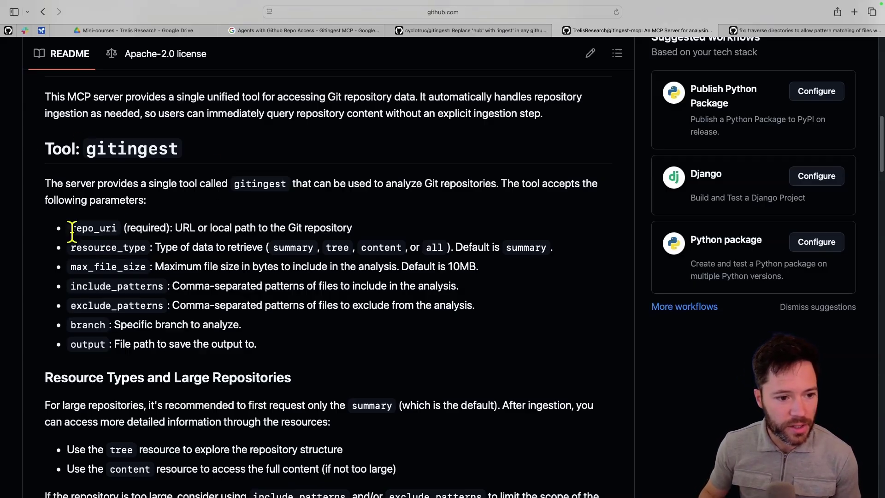
Highlight the repo_uri parameter, the summary/tree/content/all resource types and include_patterns.
left_click_drag(70, 228, 123, 228)
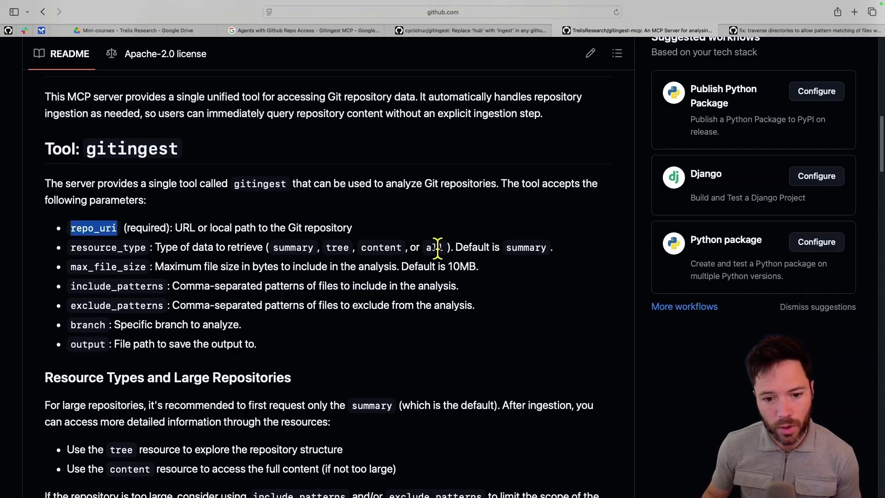
left_click_drag(273, 248, 315, 249)
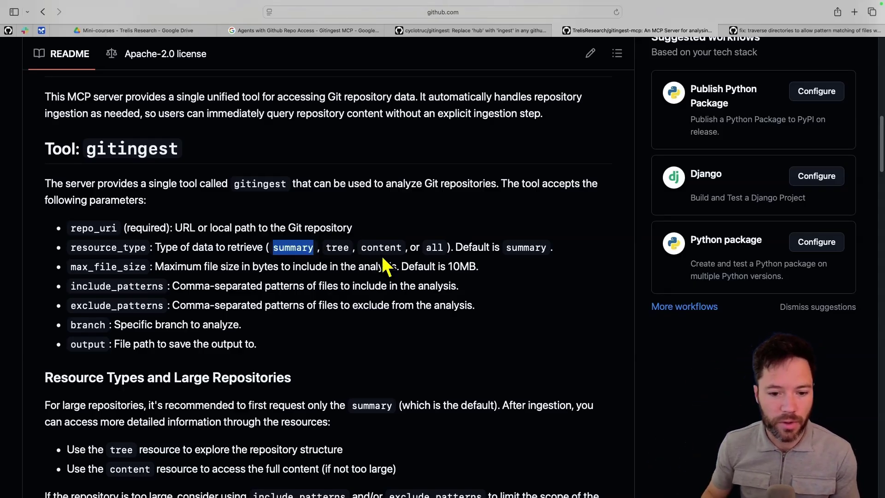
double_click(434, 247)
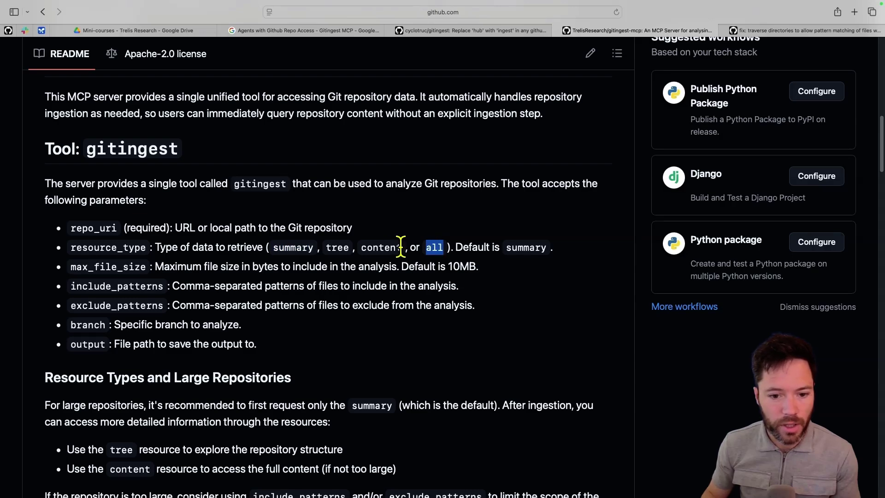
left_click_drag(400, 247, 271, 248)
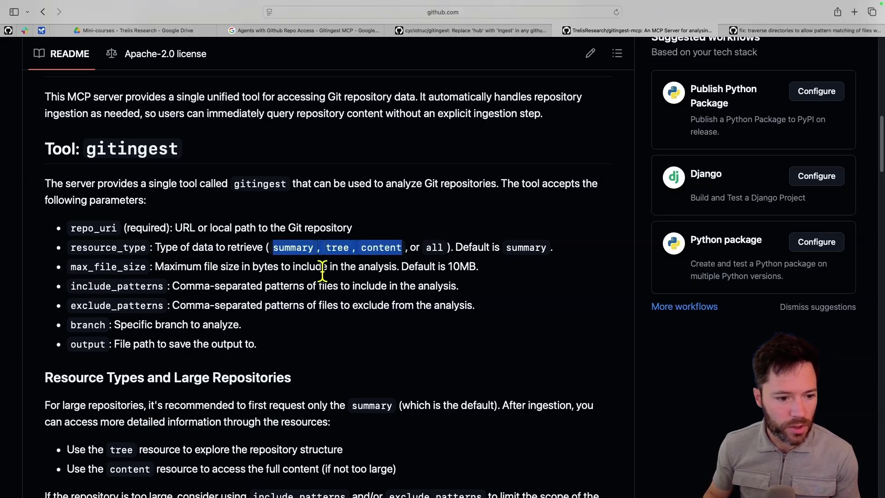
left_click_drag(68, 287, 167, 288)
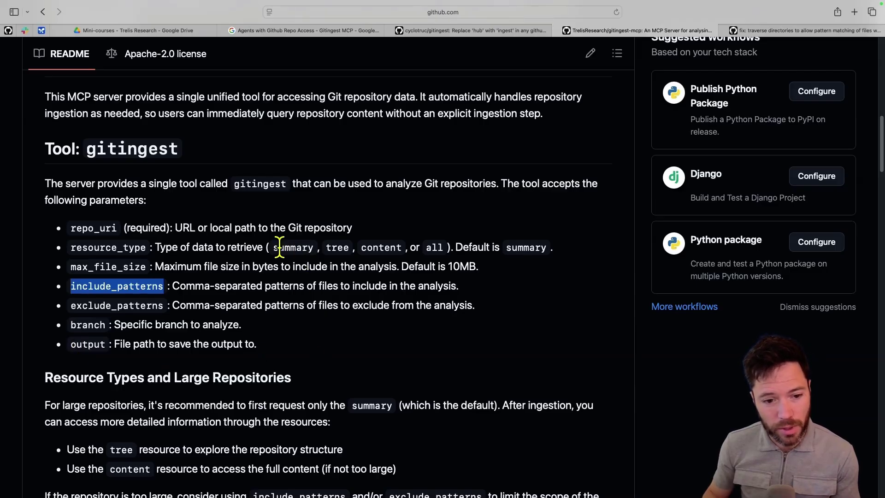
left_click_drag(272, 247, 402, 248)
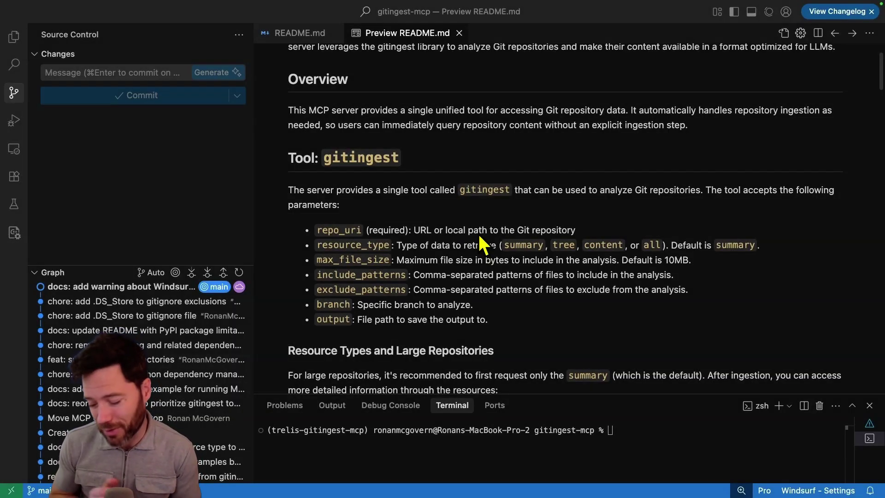
Select and copy the Published Servers Configuration mcpServers block in the README preview.
scroll(480, 240, "down", 20)
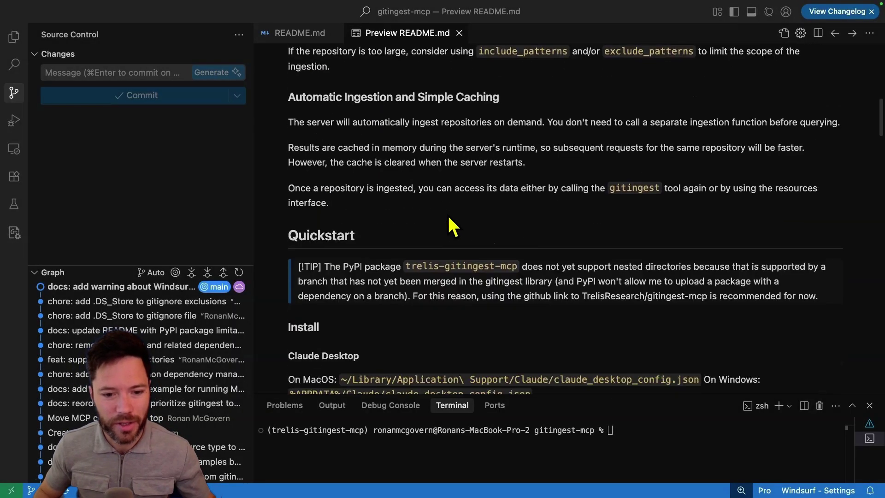
triple_click(317, 228)
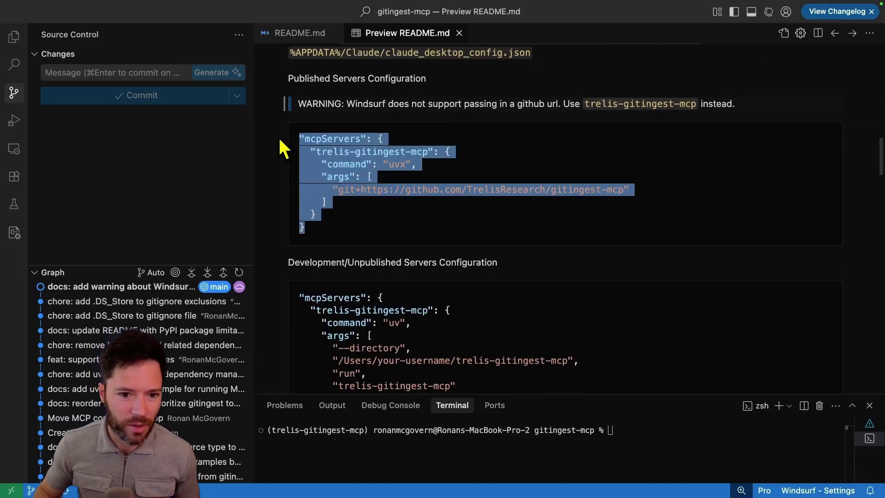
left_click(410, 206)
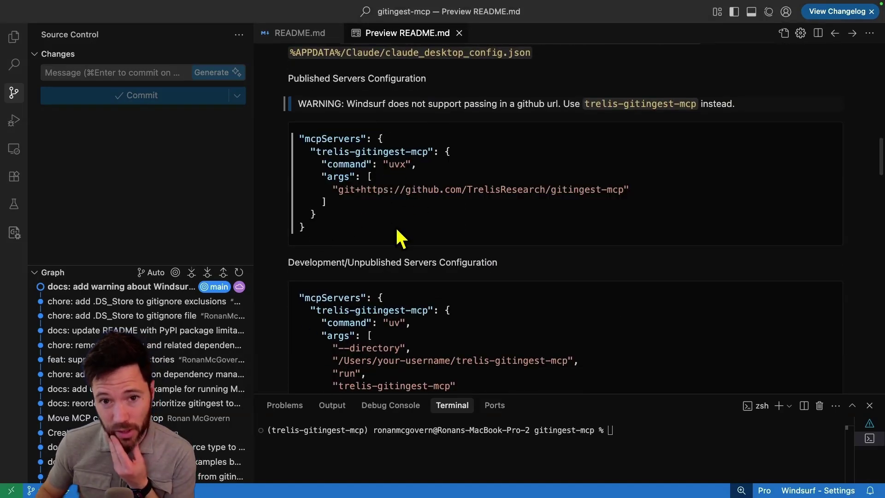
mouse_move(299, 138)
left_mouse_down()
mouse_move(325, 187)
mouse_move(333, 236)
left_mouse_up()
key("super+c")
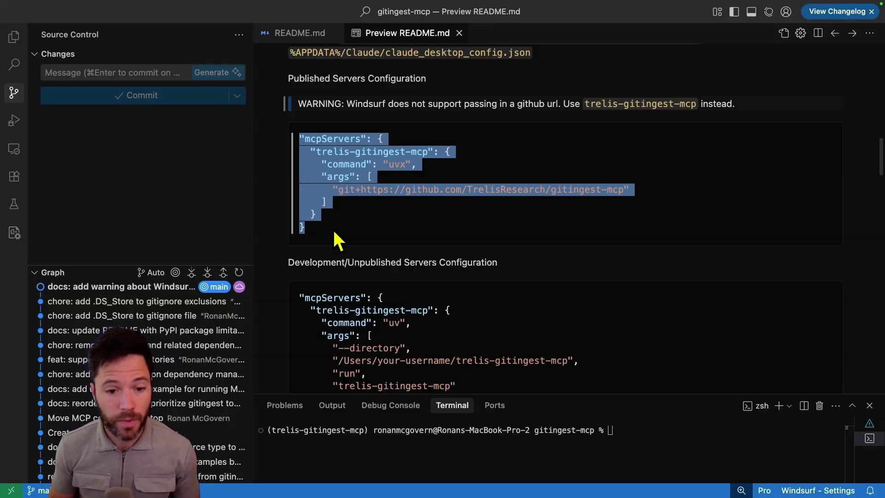
Launch Claude Desktop from the app launcher search.
key("super+space")
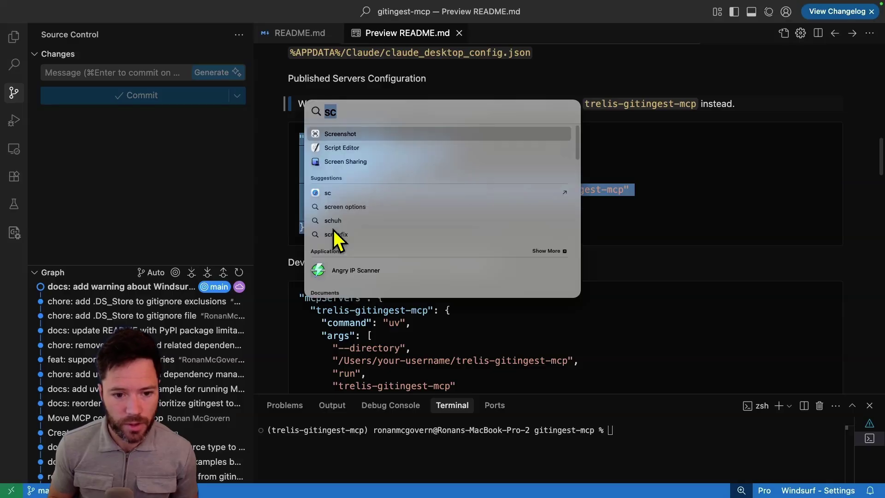
type("claude")
key("Return")
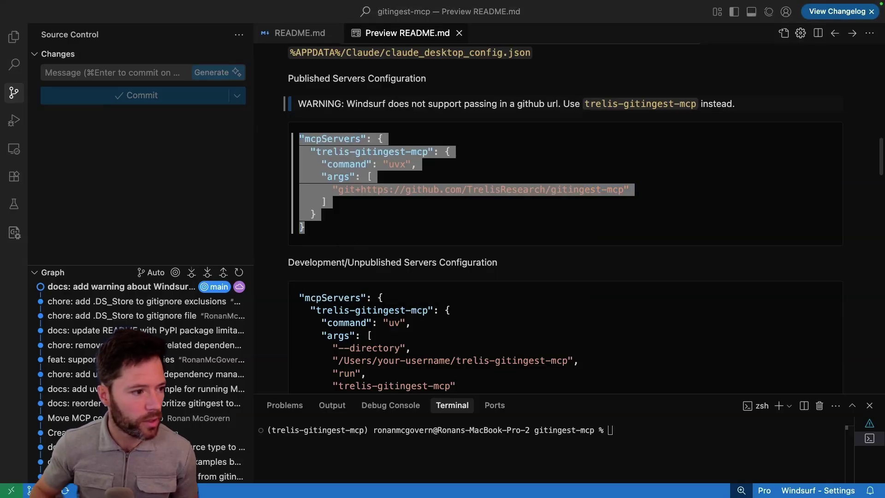
Open claude_desktop_config.json through Claude's Settings, Developer, Edit Config.
left_click(37, 11)
left_click(24, 18)
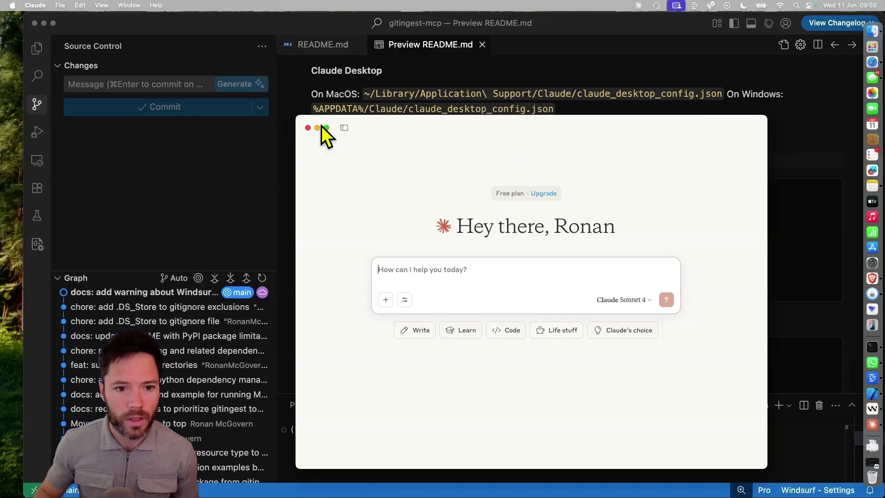
left_click(35, 5)
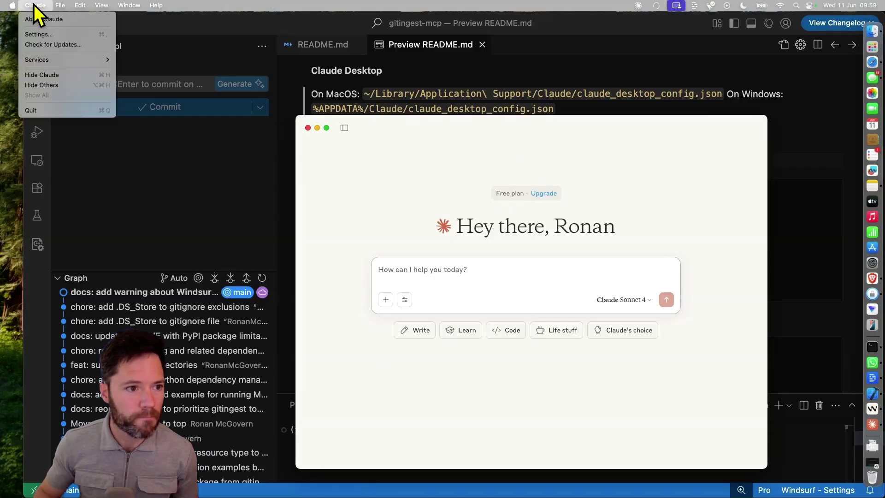
left_click(52, 34)
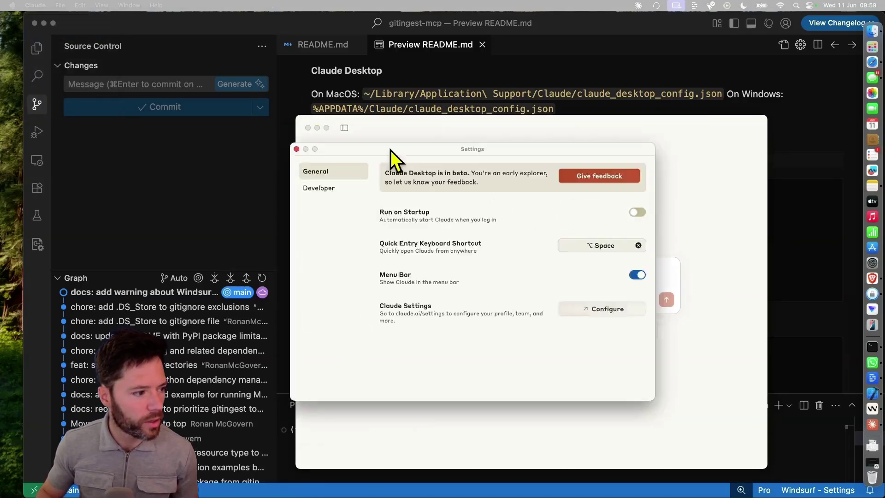
left_click(474, 150)
left_click(597, 268)
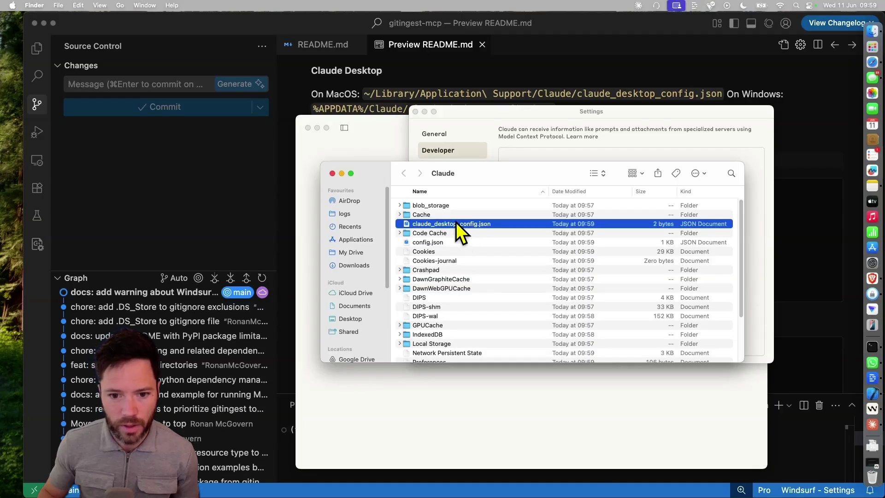
double_click(459, 226)
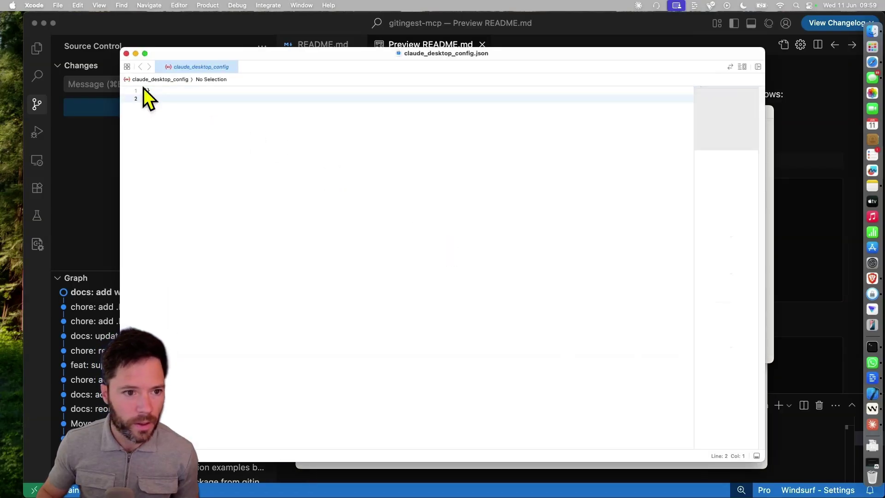
Paste the trelis-gitingest-mcp mcpServers block into the config file and save it.
left_click(146, 90)
type("rm -rf ~/Library/Application\\ Support/Claude")
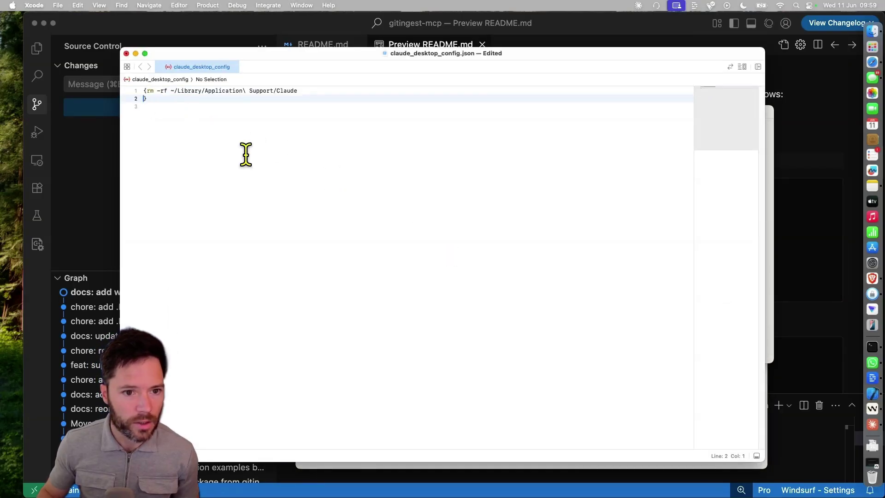
key("super+z")
key("Return")
key("super+v")
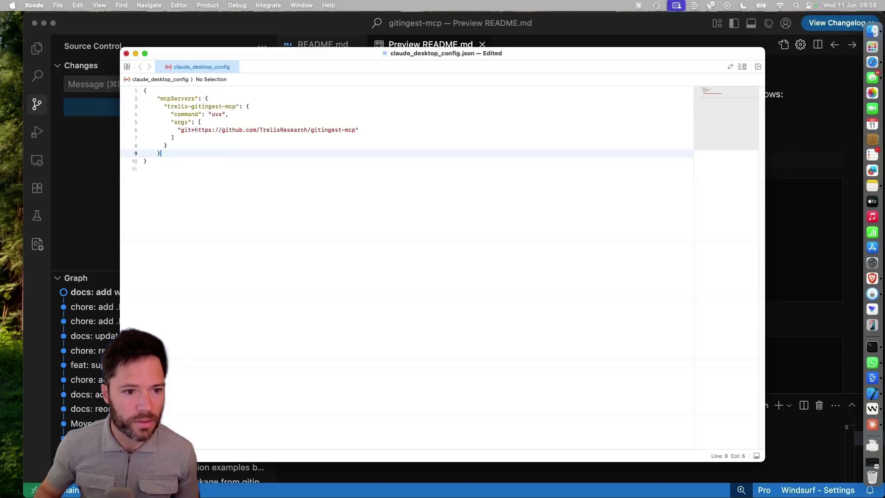
key("super+s")
key("super+s")
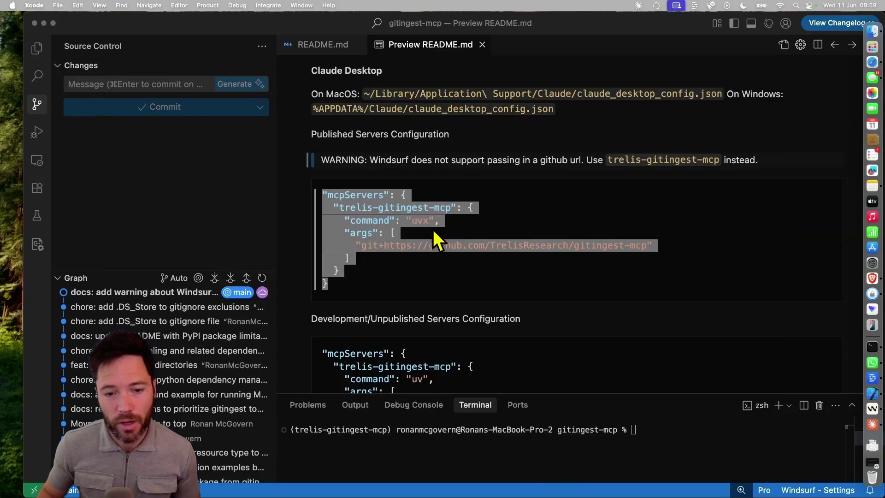
Quit Claude Desktop from the Dock and relaunch it from Terminal with open -a claude.
right_click(868, 428)
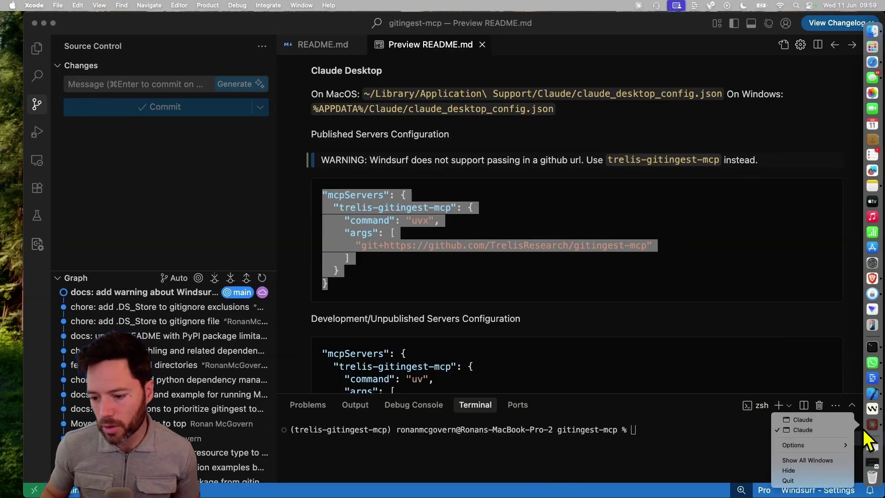
left_click(788, 479)
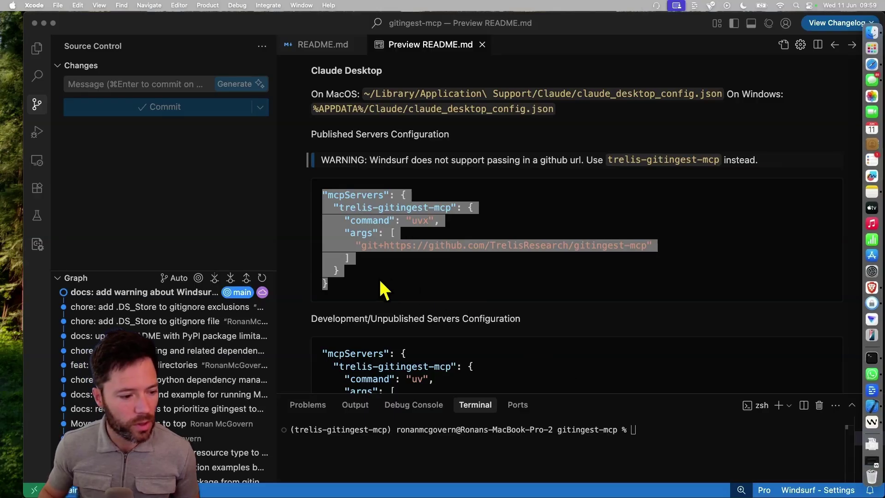
key("super+Tab")
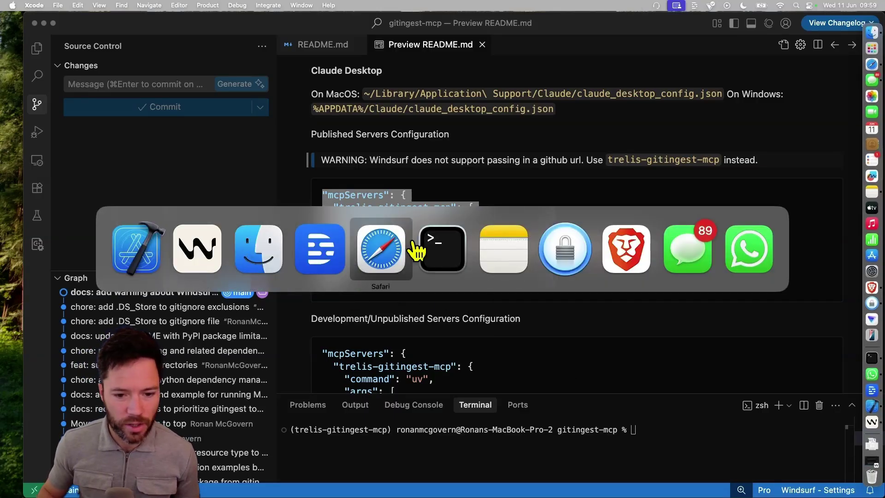
left_click(431, 258)
type("o")
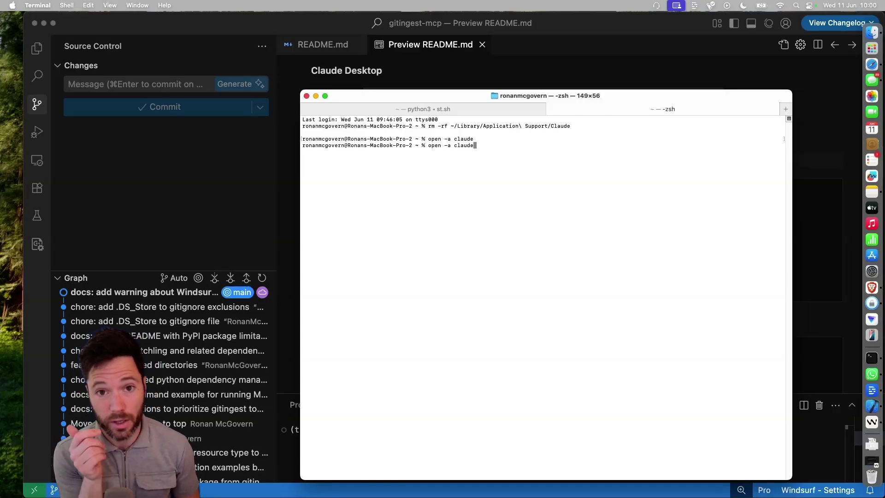
key("Return")
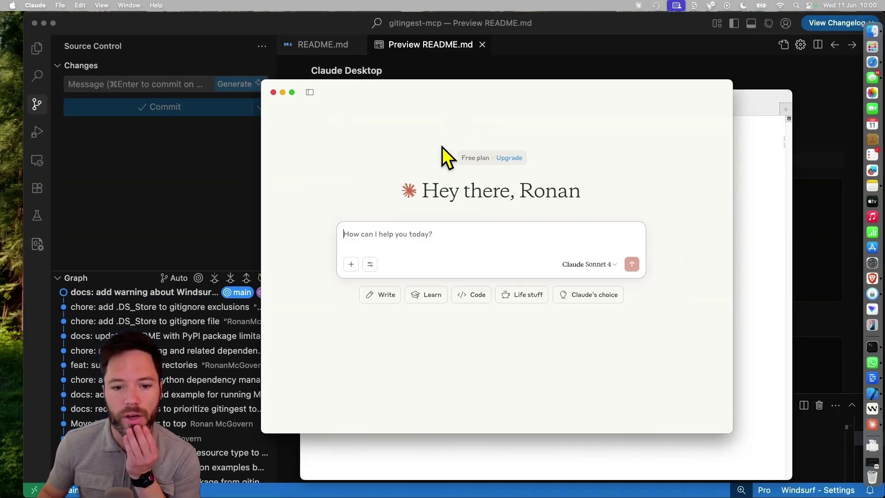
Send the prompt 'give me a summary of the repo TrelisResearch/gitingest-mcp'.
left_click(371, 268)
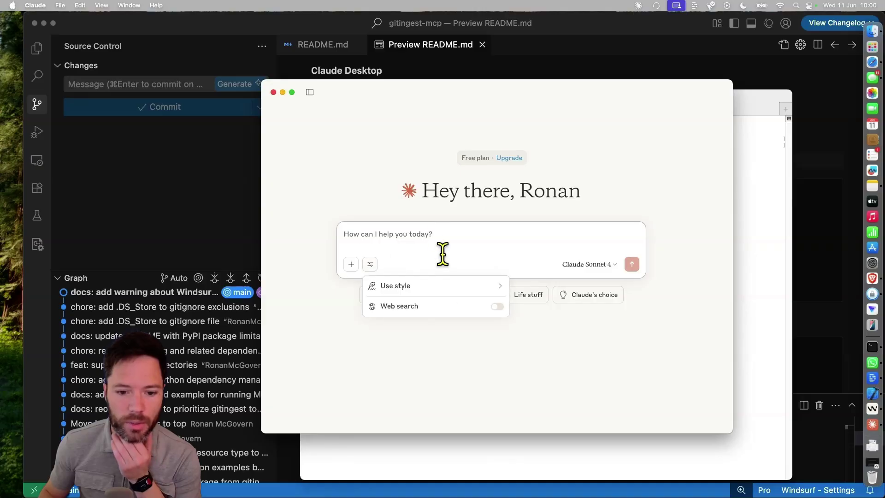
left_click(494, 237)
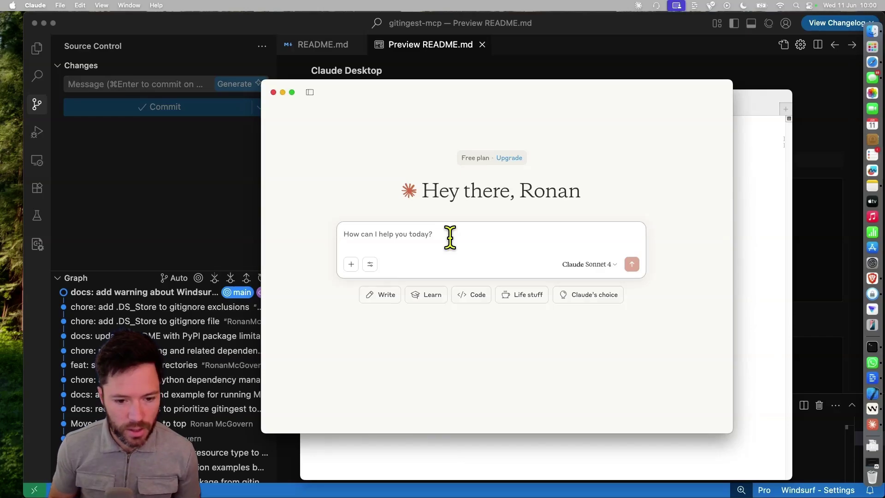
type("give me a summary of the repo Trel")
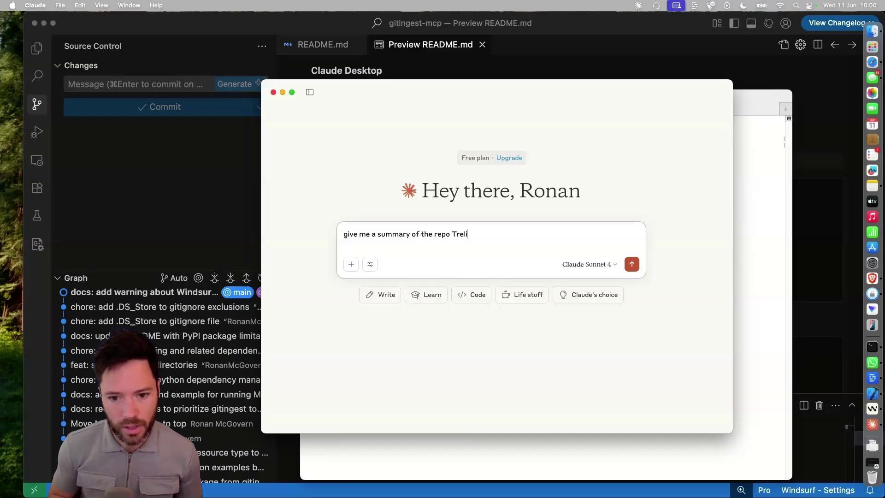
type("Esear")
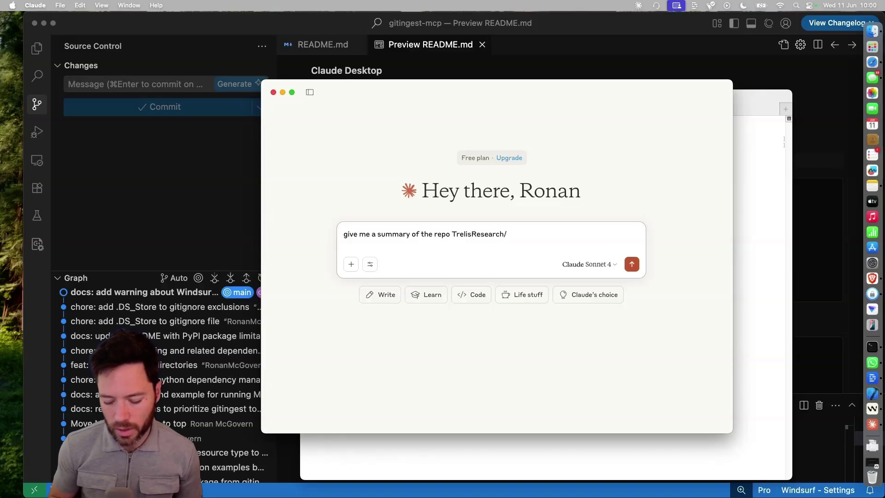
type("gest-mcp")
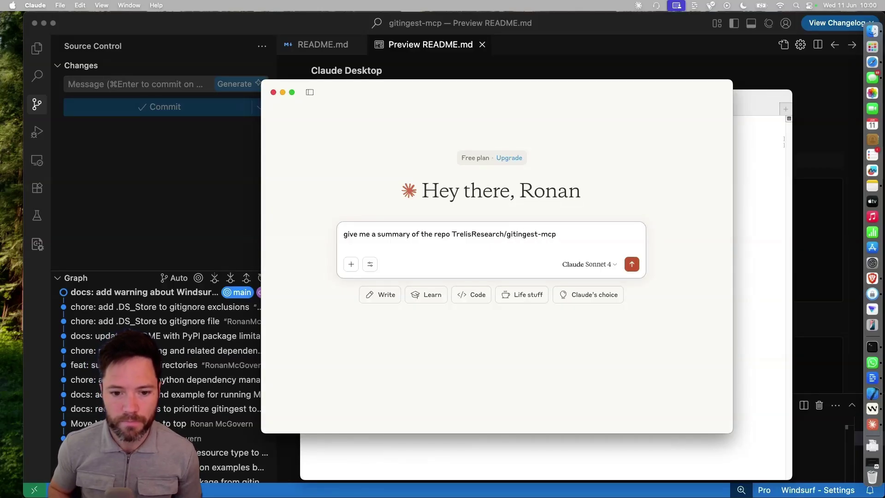
key("Return")
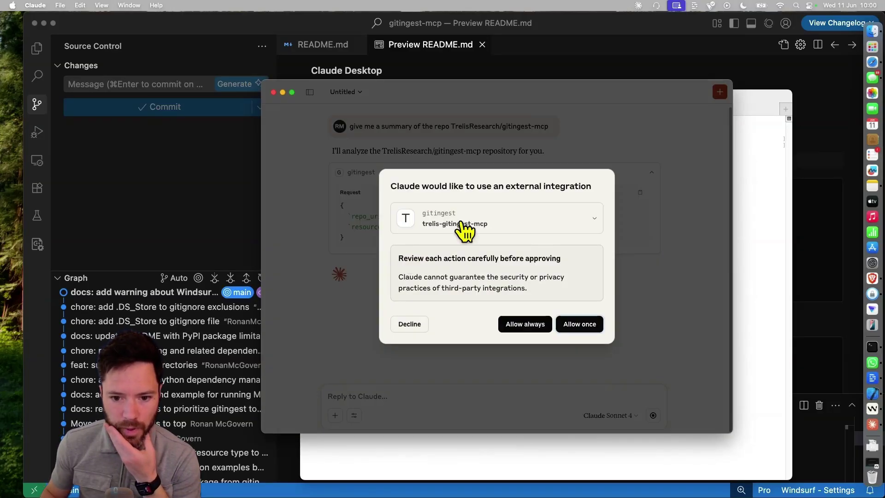
Allow the gitingest summary call once, then the content call once.
left_click(463, 224)
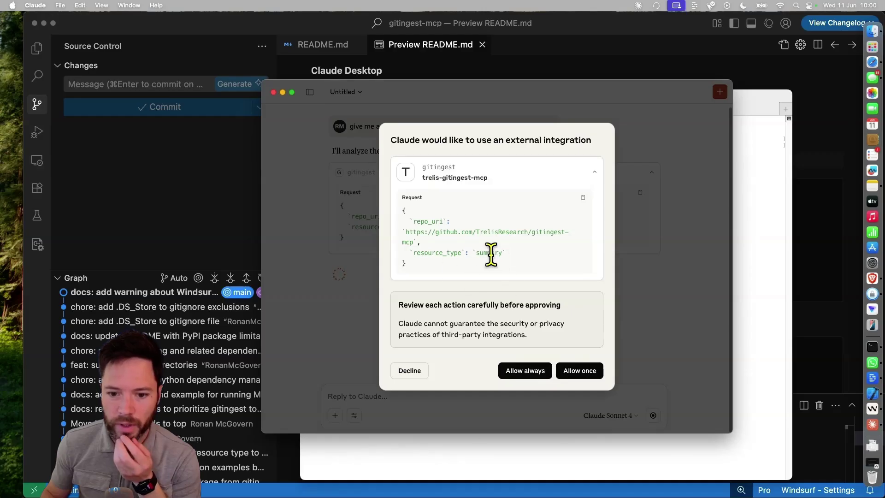
left_click_drag(471, 251, 559, 257)
left_click(583, 374)
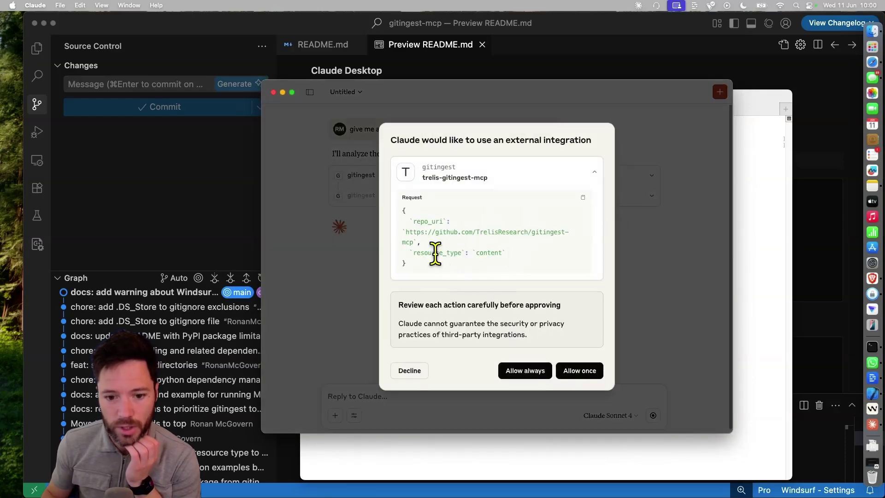
left_click_drag(433, 252, 469, 252)
left_click(581, 371)
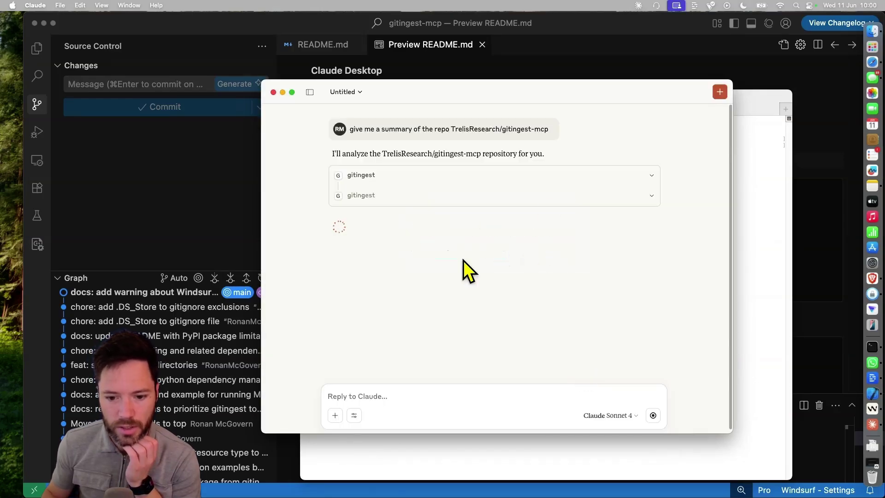
Expand both gitingest calls to check their responses and the estimated token count.
left_click(653, 177)
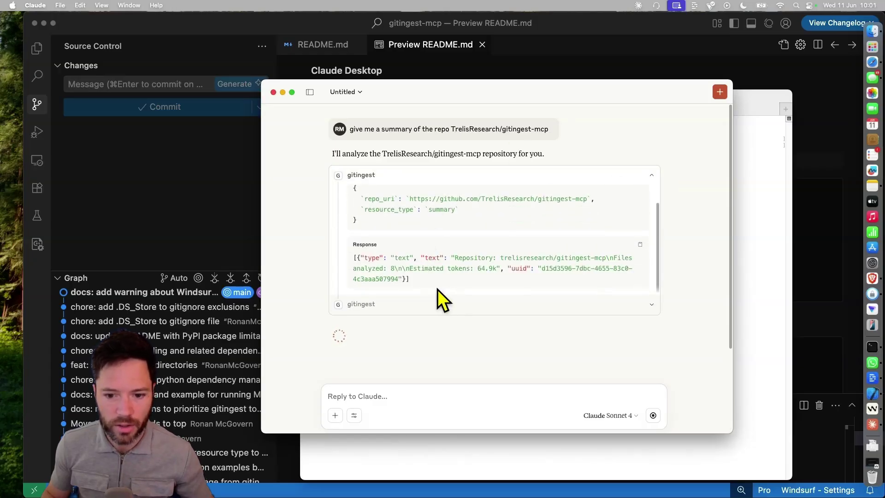
left_click_drag(462, 268, 513, 270)
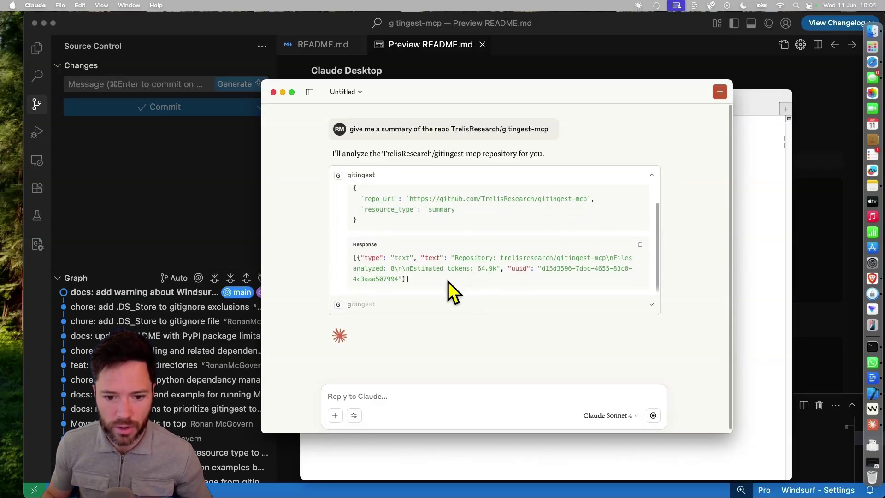
left_click(633, 304)
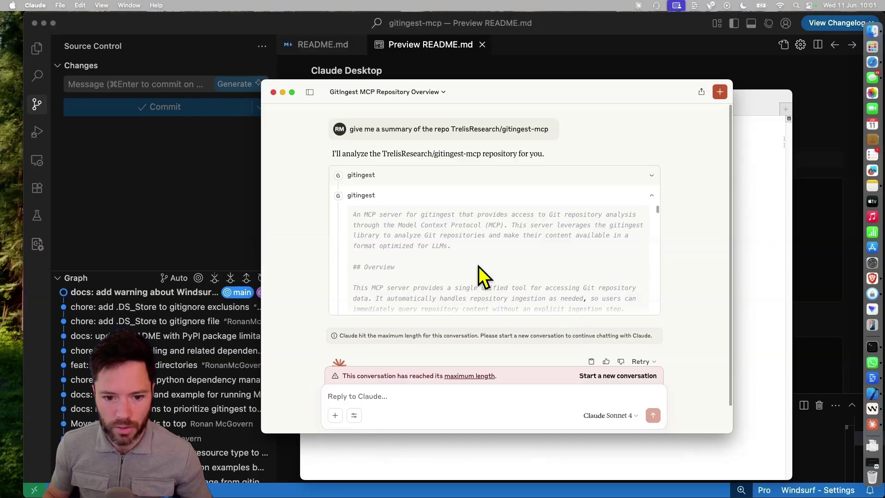
scroll(478, 267, "up", 3)
scroll(479, 268, "down", 5)
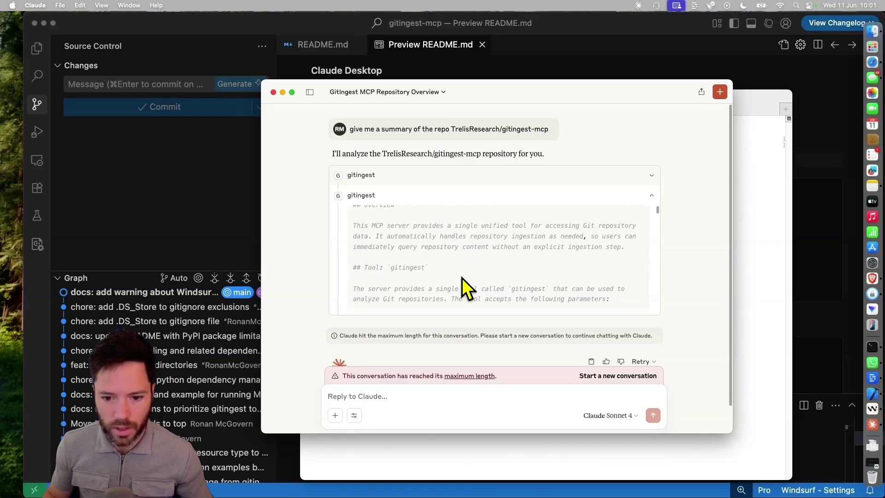
Resend the summary prompt in a new chat, warning never to fetch full repo contents (too many tokens).
scroll(459, 278, "down", 10)
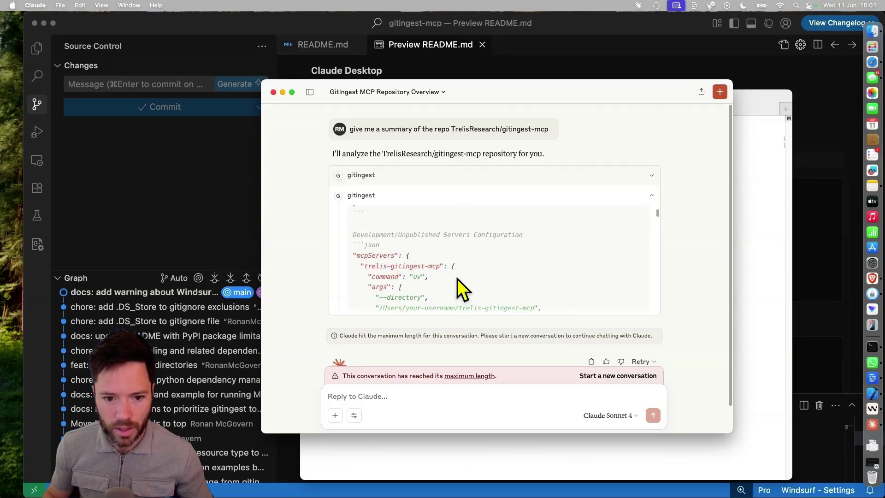
scroll(488, 323, "down", 2)
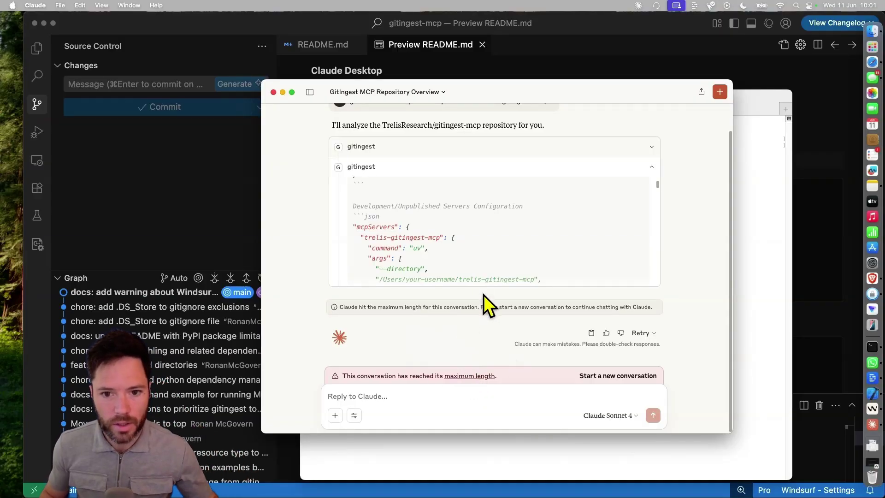
scroll(483, 295, "up", 2)
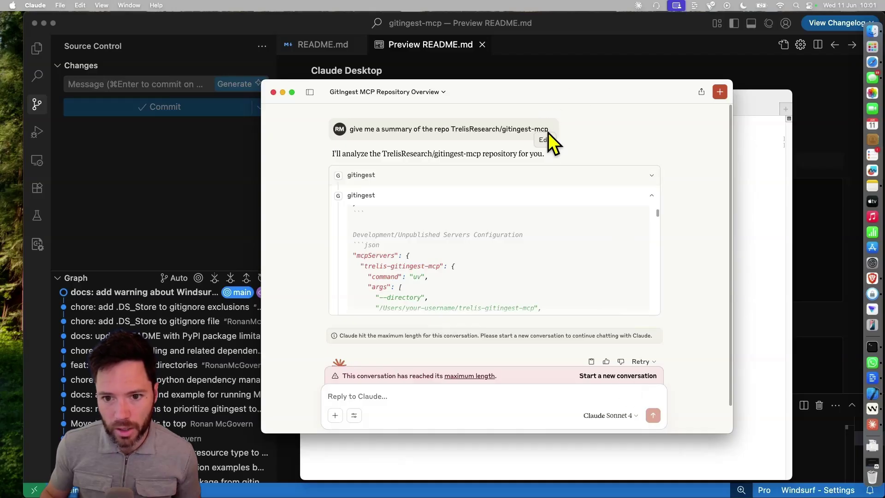
left_click_drag(549, 130, 349, 134)
key("super+c")
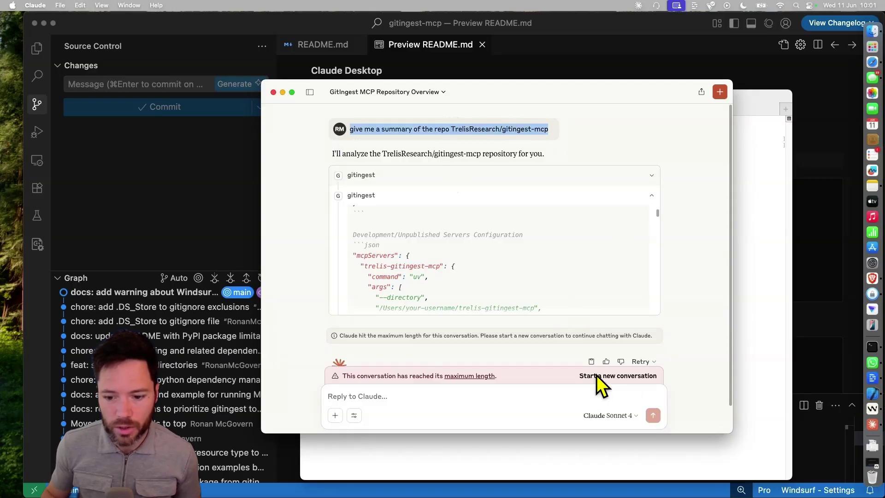
left_click(604, 378)
key("super+v")
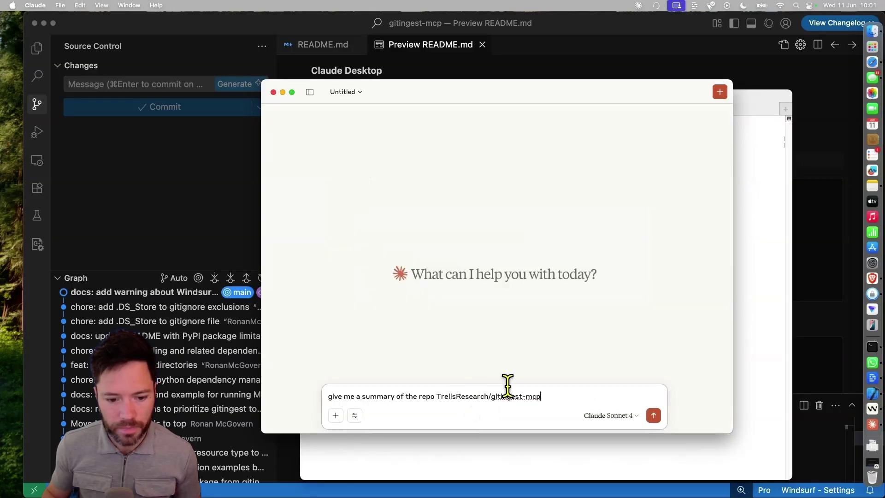
key("shift+Return")
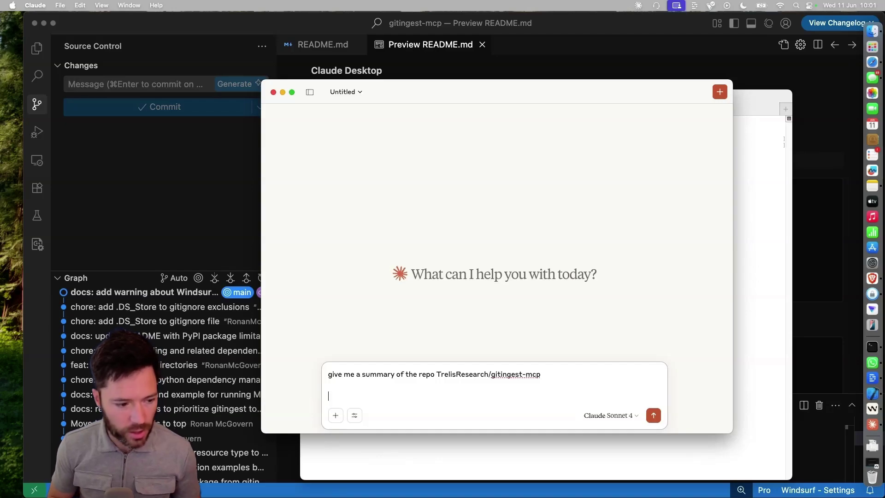
type("don't ever get the ")
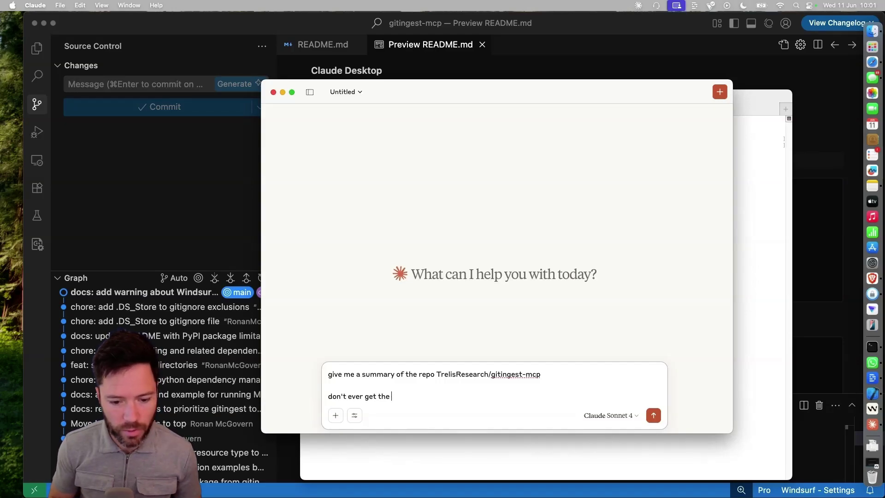
type("ents ")
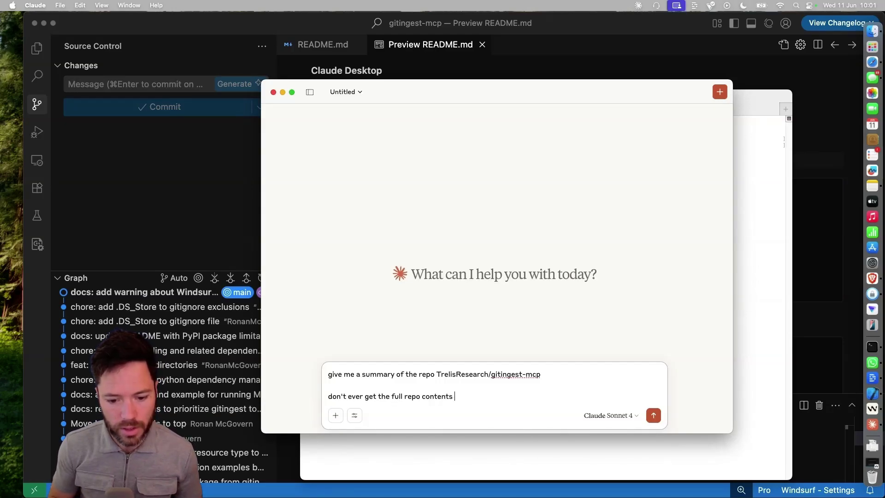
type("too many tokens")
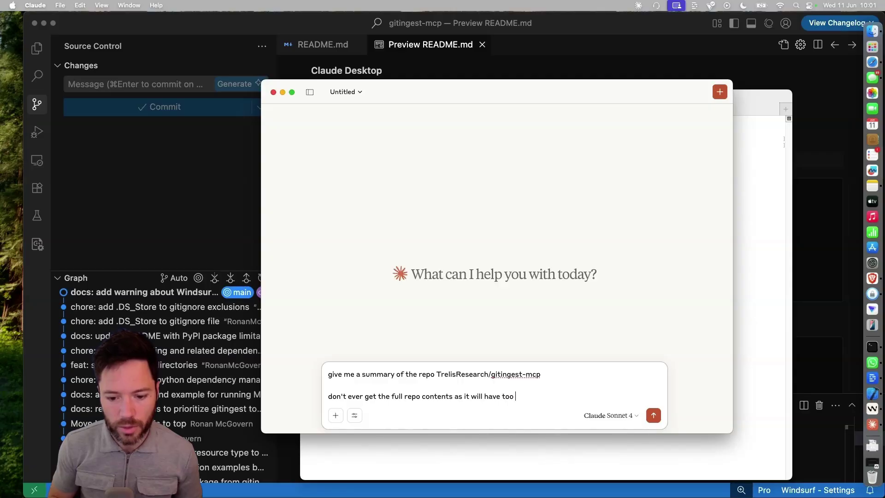
key("Return")
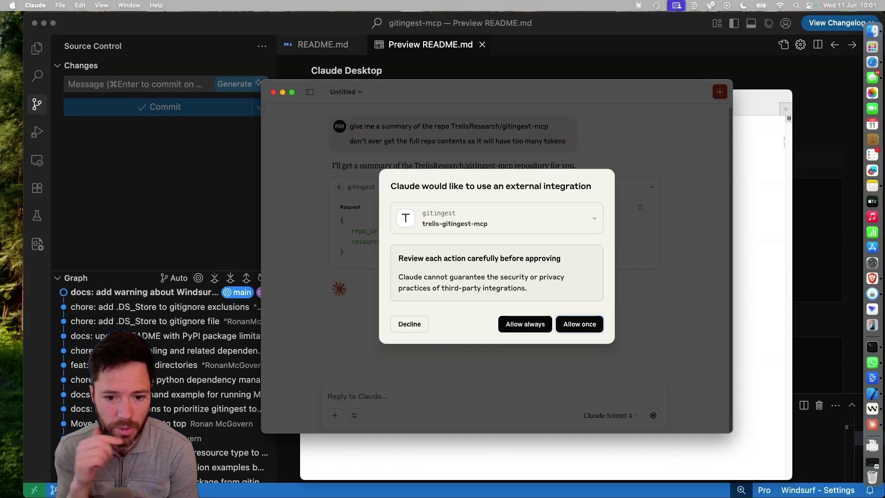
Allow the gitingest summary call once and read the overview: 8 files, ~65k tokens.
left_click(580, 324)
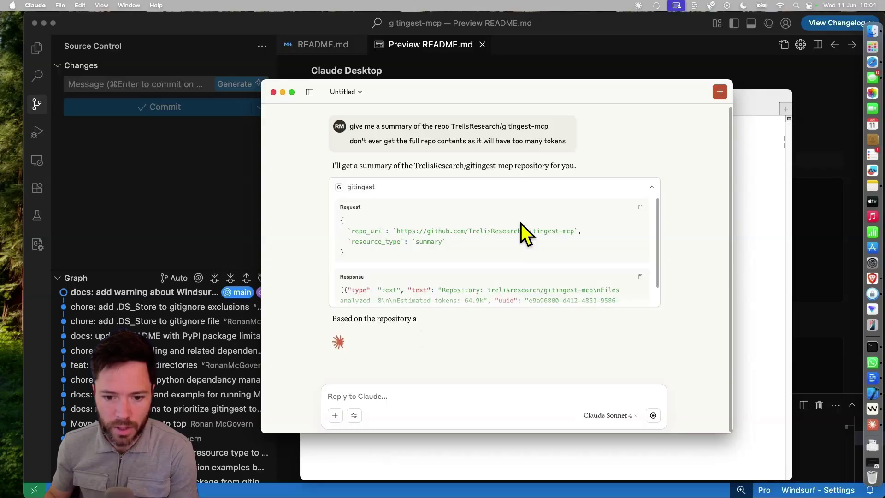
scroll(442, 281, "down", 1)
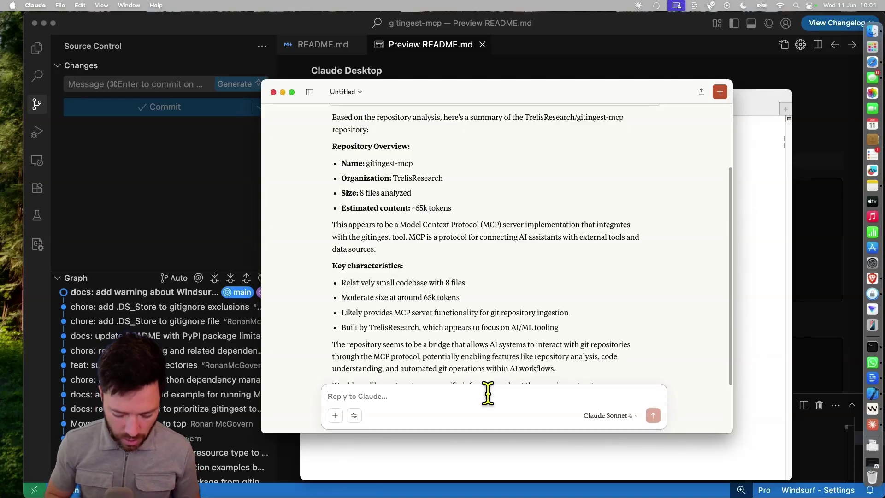
Ask Claude to dig in for more content, allow the directory-tree fetch and view its result.
type("dig in and get some")
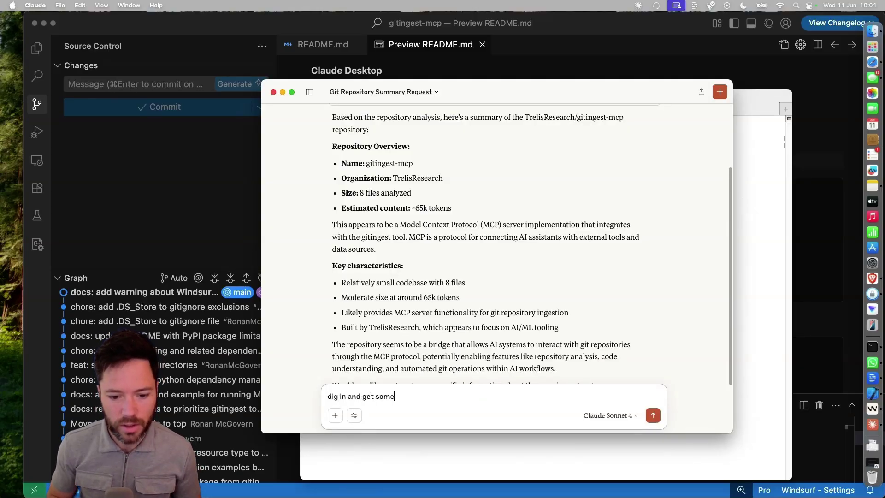
type(" more content to")
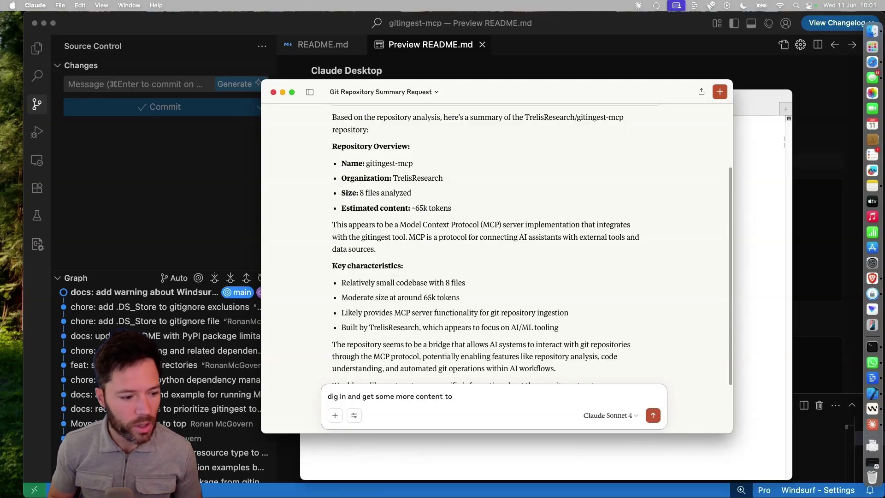
type("ter")
key("Return")
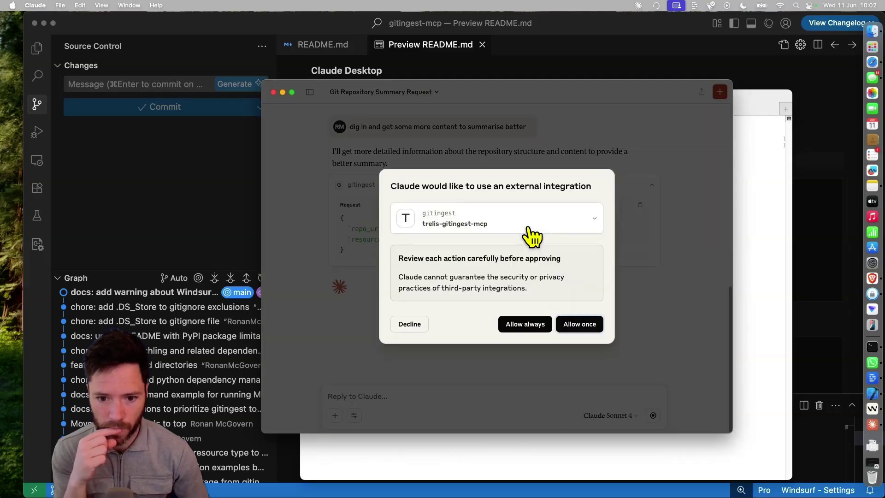
left_click(527, 228)
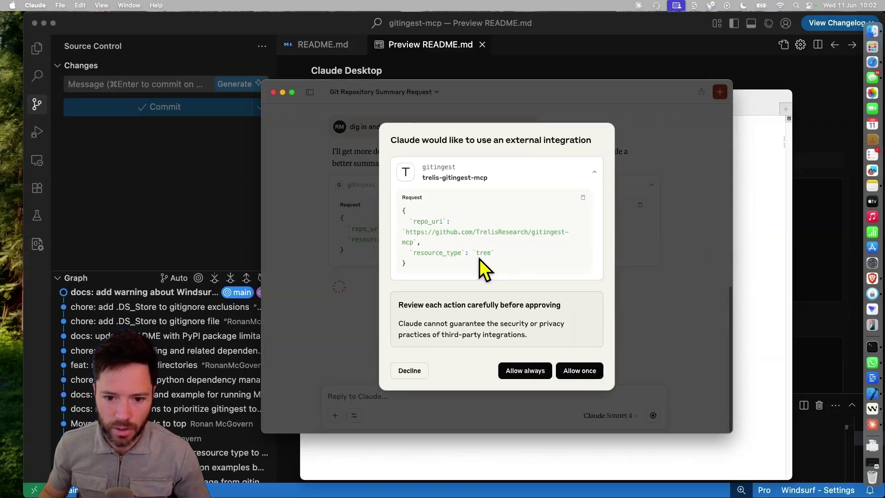
left_click(580, 370)
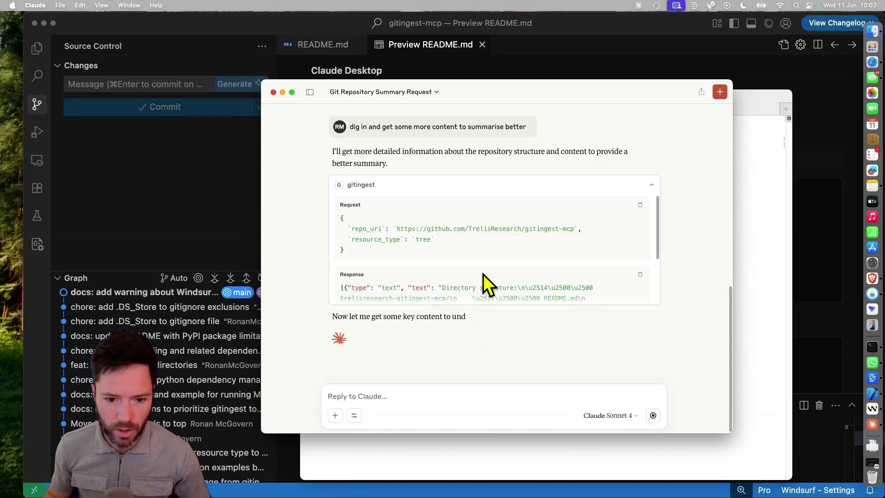
scroll(498, 245, "up", 3)
left_click(484, 292)
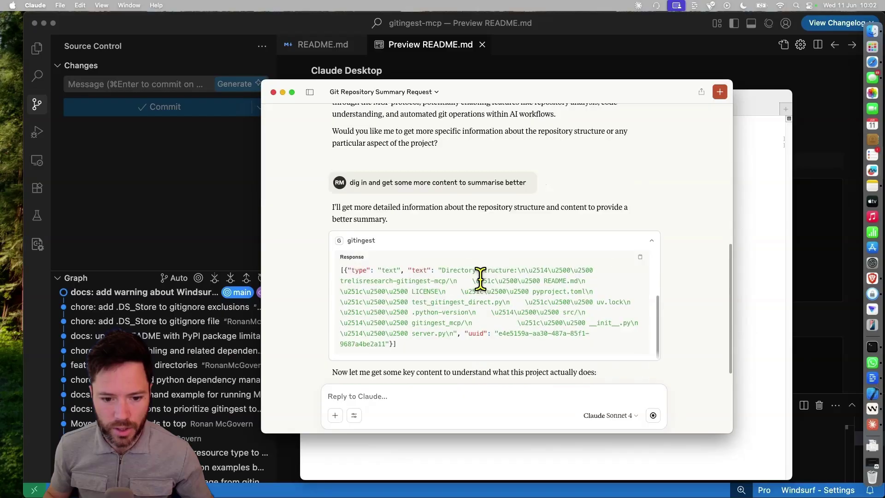
scroll(512, 251, "down", 1)
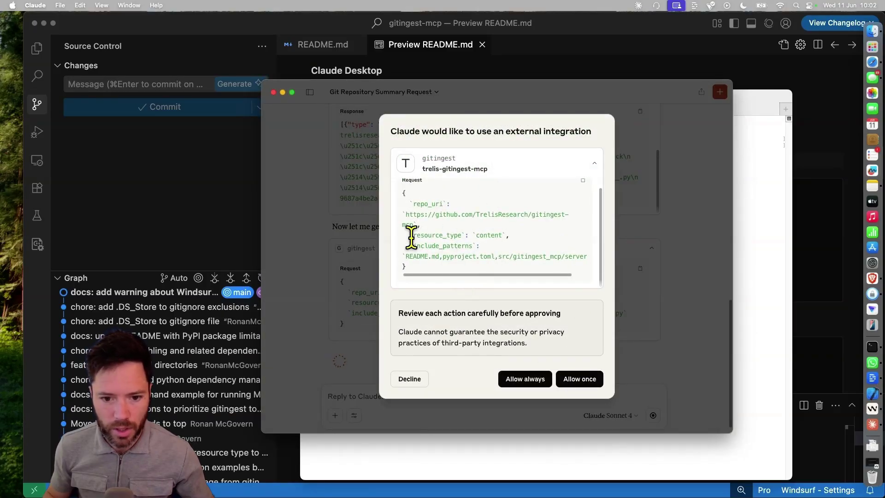
Approve the content fetch of README.md, pyproject.toml and server.py once.
double_click(488, 235)
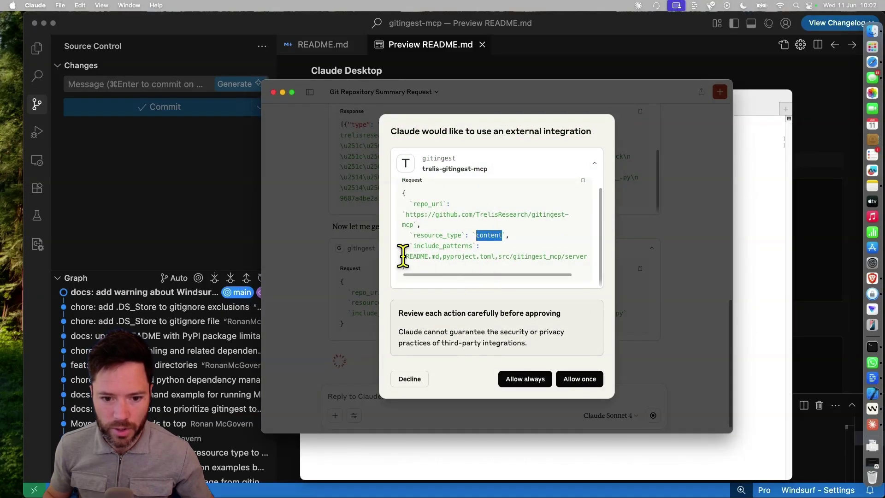
left_click_drag(403, 257, 592, 264)
left_click(570, 306)
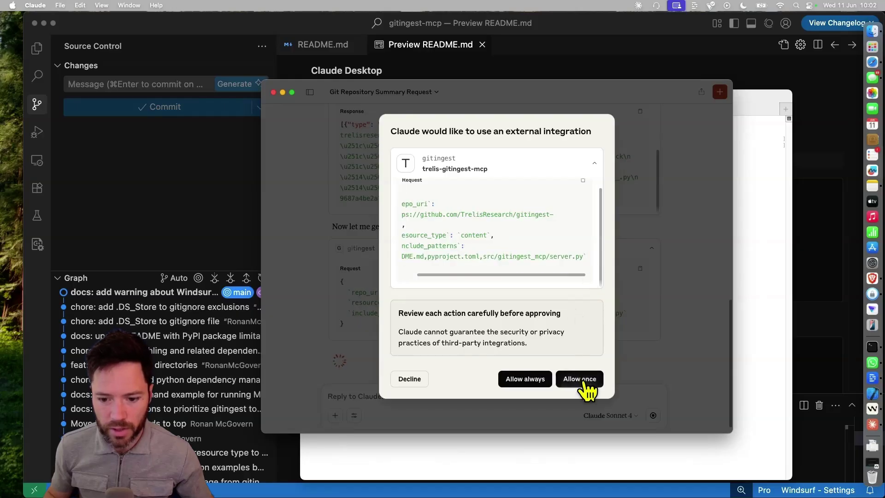
left_click(580, 379)
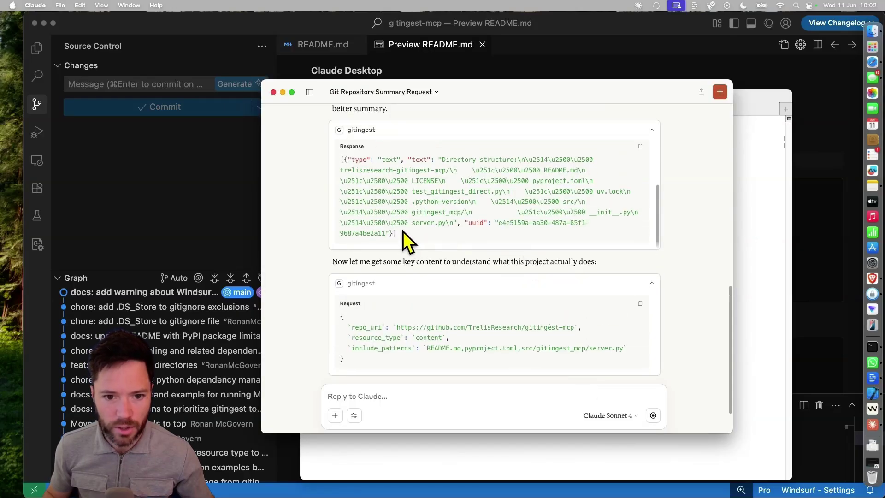
Review the directory structure and expand the second gitingest call's file-content response.
left_click_drag(403, 231, 332, 154)
left_click_drag(517, 160, 547, 160)
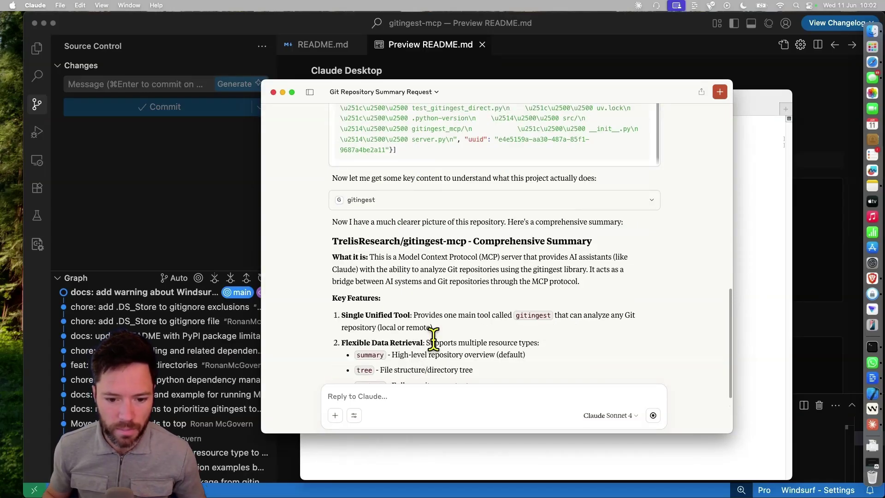
left_click(560, 203)
scroll(430, 296, "down", 2)
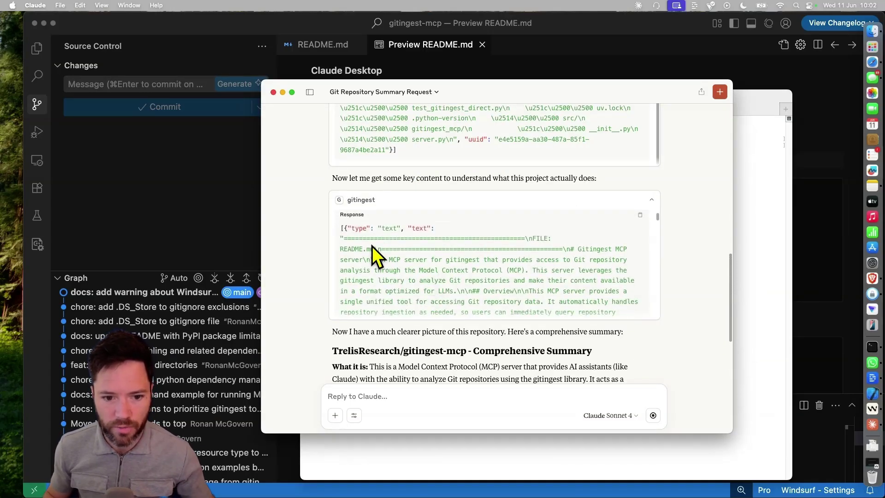
left_click_drag(347, 249, 411, 249)
Read Claude's finished write-up through features, architecture, use cases and current state (version 0.2.1).
scroll(668, 223, "down", 1)
scroll(538, 187, "down", 5)
scroll(518, 149, "up", 3)
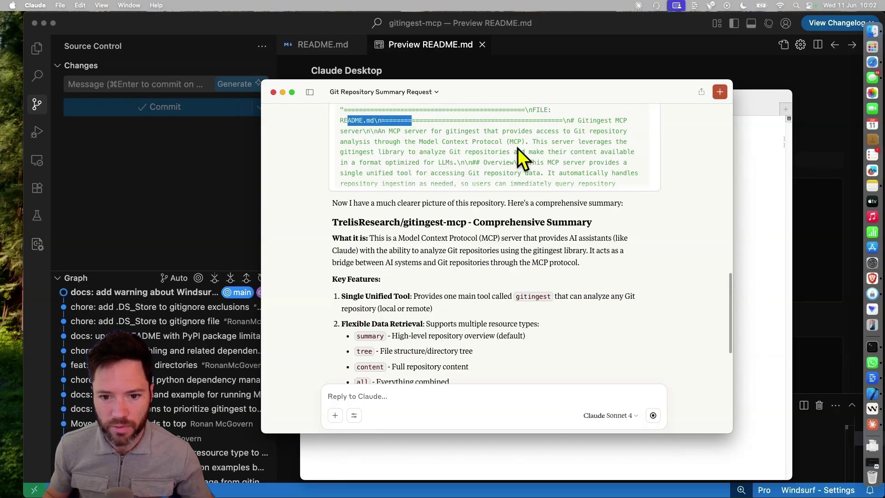
scroll(527, 194, "up", 3)
scroll(560, 186, "down", 1)
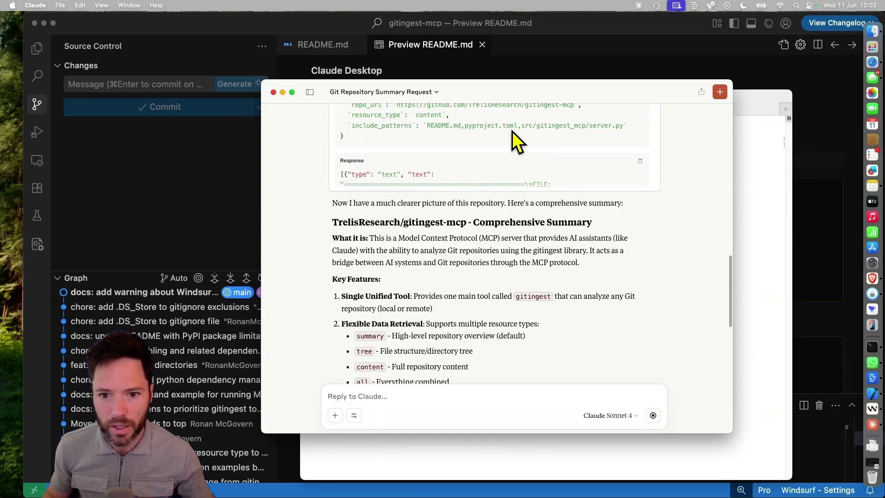
scroll(481, 290, "down", 5)
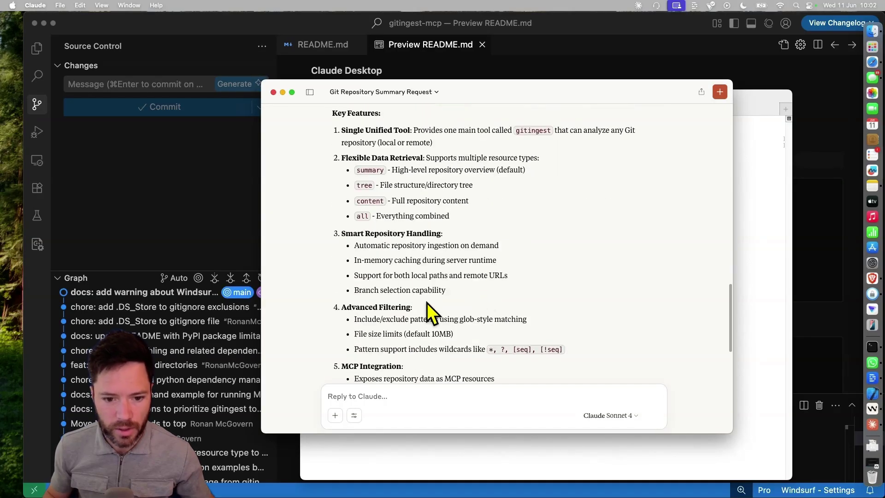
scroll(405, 249, "down", 5)
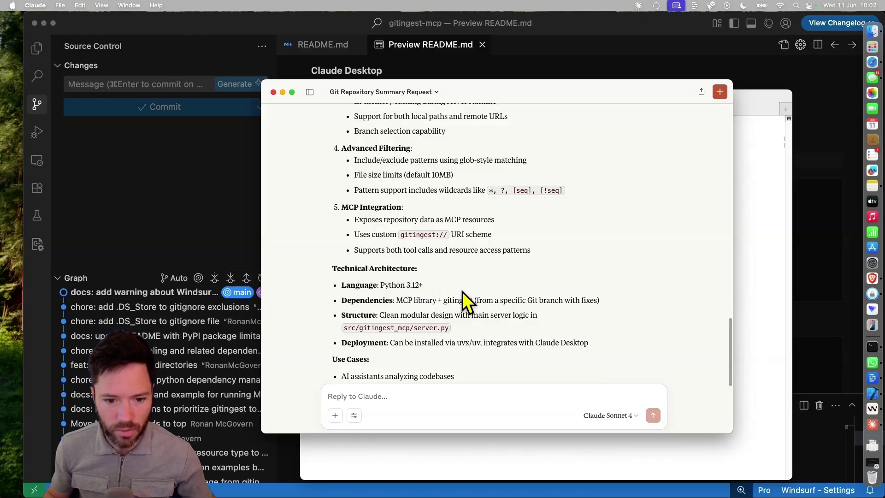
scroll(424, 309, "down", 2)
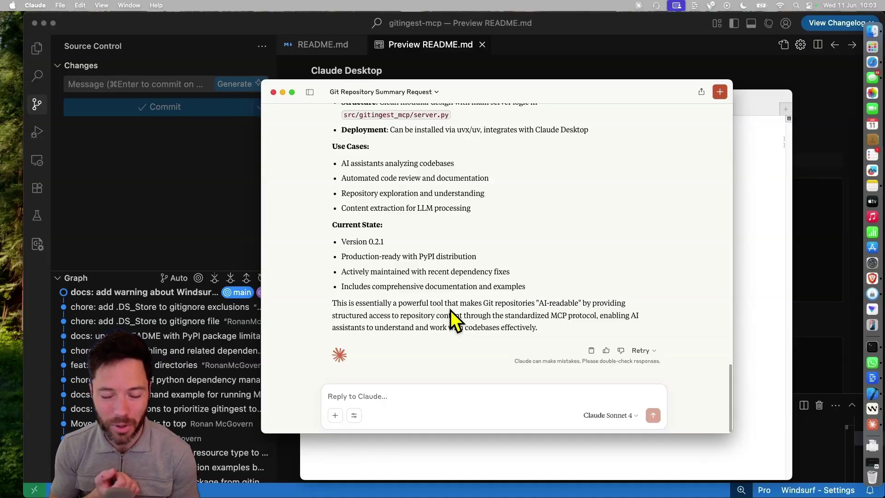
Close Claude Desktop and bring up the trelis-gitingest-mcp error about the invalid git+https package name.
left_click(273, 92)
left_click(478, 83)
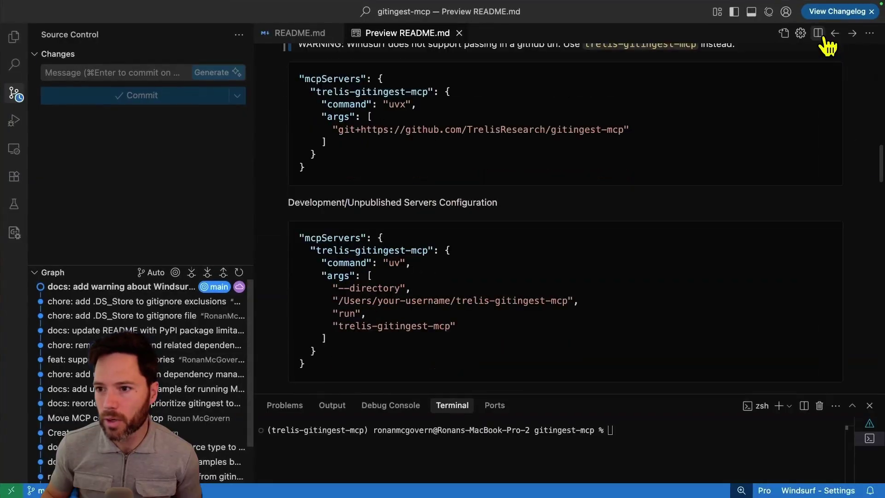
scroll(825, 69, "up", 2)
left_click(768, 12)
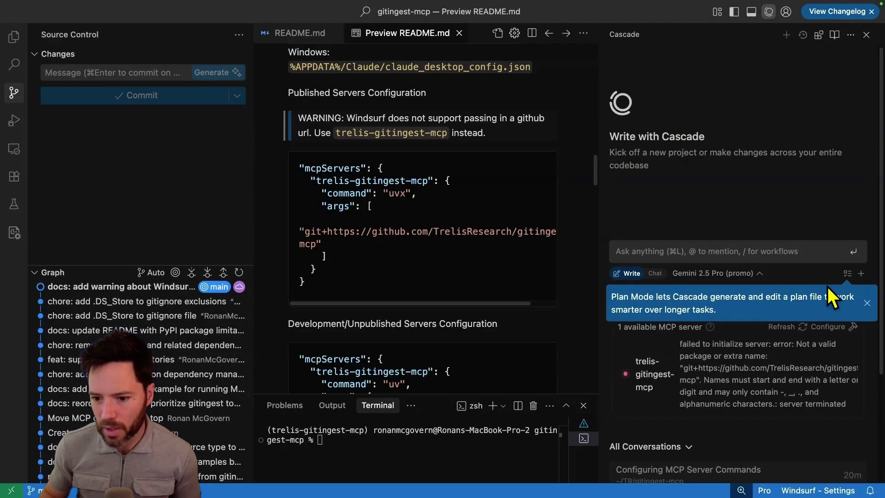
left_click(867, 302)
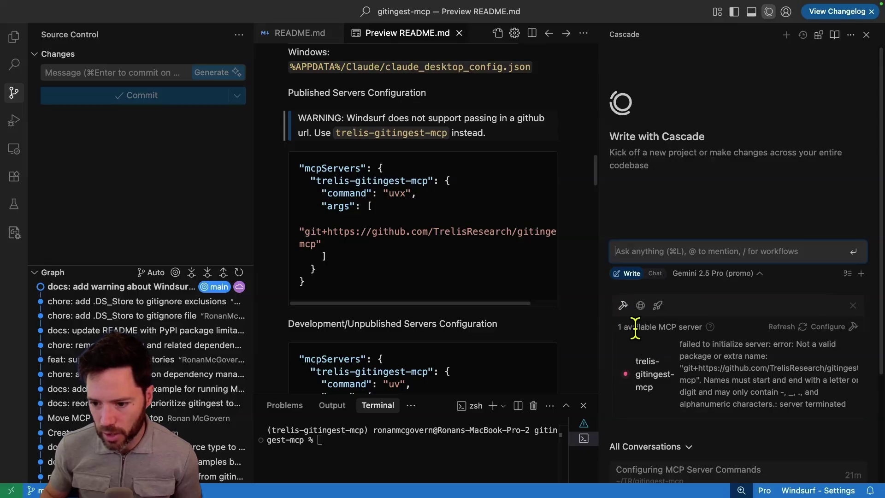
left_click(828, 327)
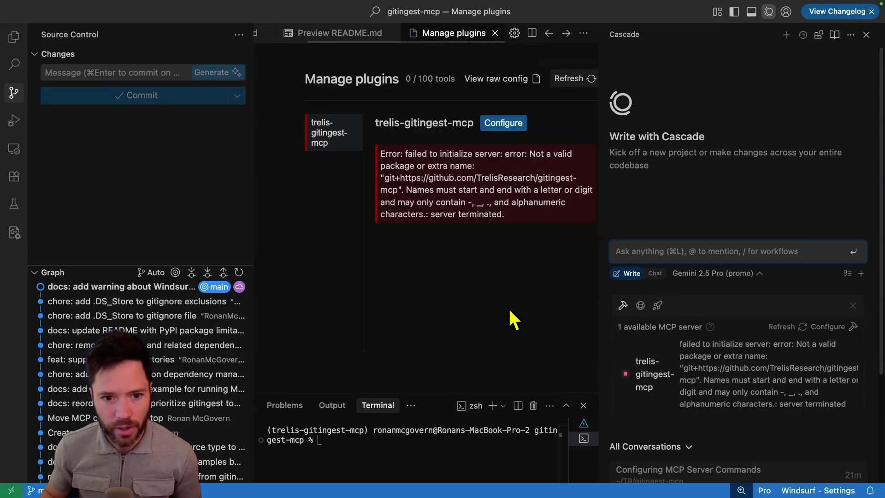
Open mcp_config.json, narrow the Cascade panel, and replace the GitHub URL prefix with 'trelis-gitingest-mcp'.
left_click(505, 125)
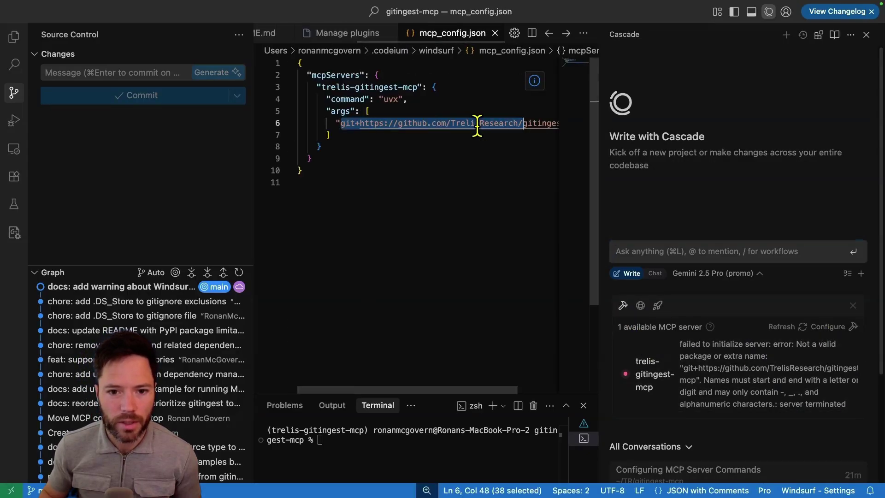
left_click(446, 158)
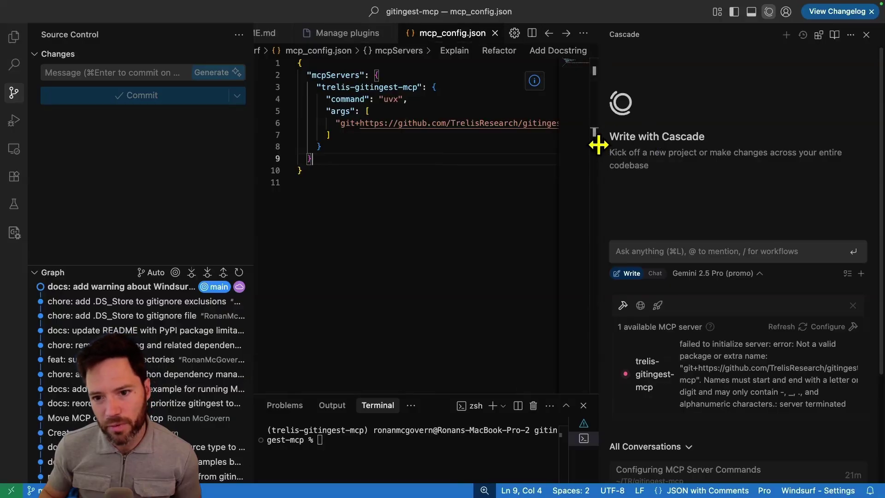
left_click_drag(598, 145, 779, 142)
left_click(468, 136)
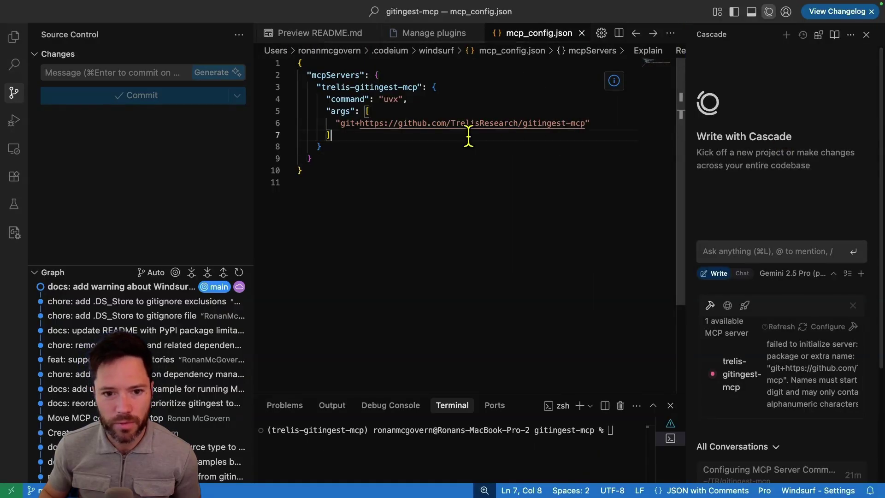
left_click_drag(341, 123, 586, 123)
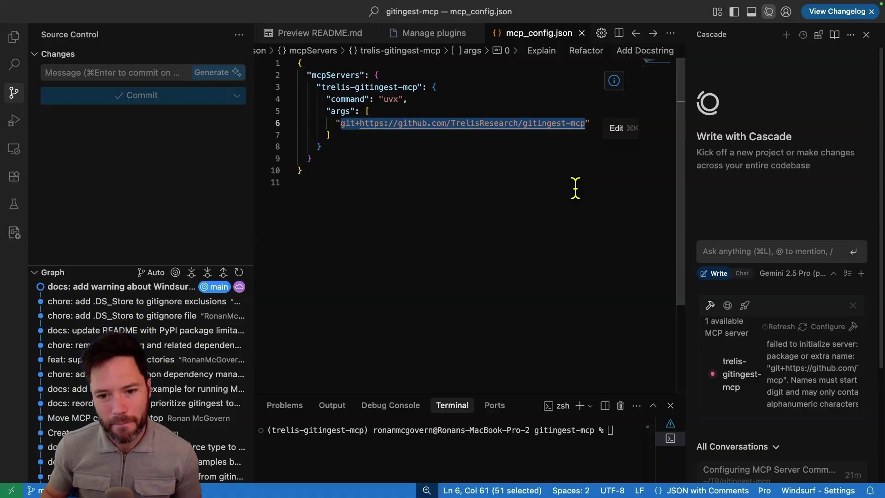
left_click_drag(523, 124, 344, 124)
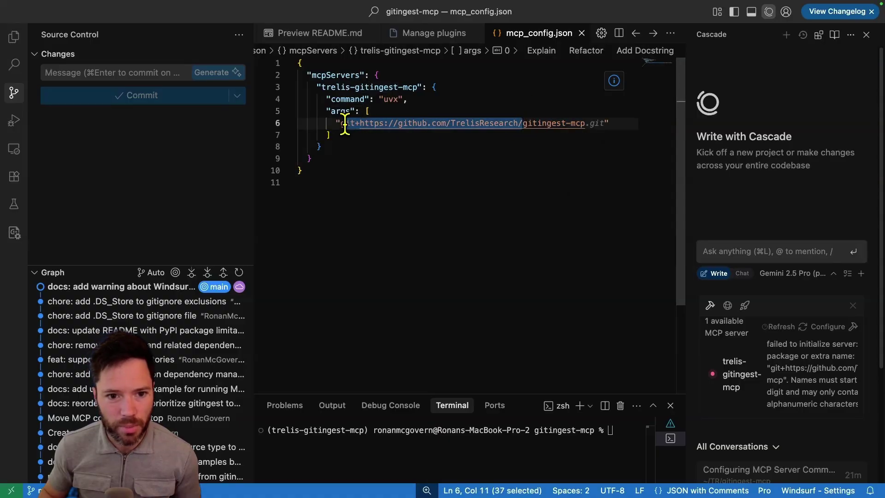
key("BackSpace")
key("BackSpace")
type("trelis-gitingest-mcp")
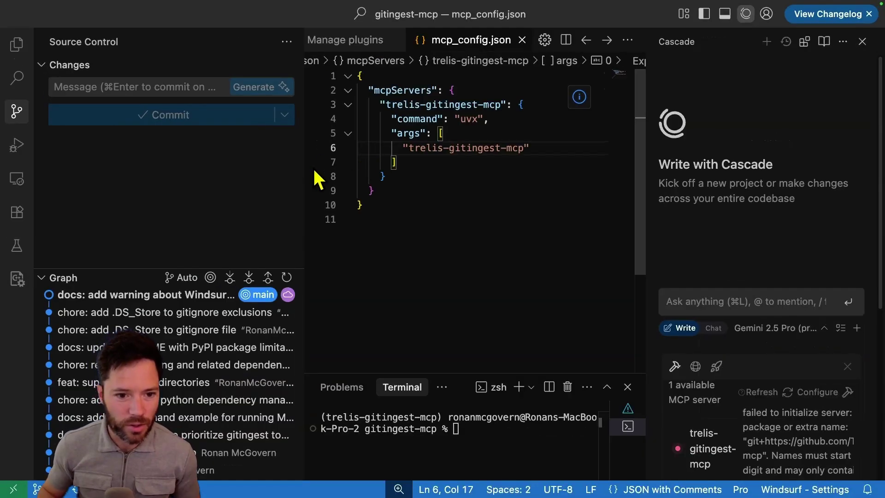
mouse_move(303, 174)
left_mouse_down()
mouse_move(212, 161)
mouse_move(193, 170)
left_mouse_up()
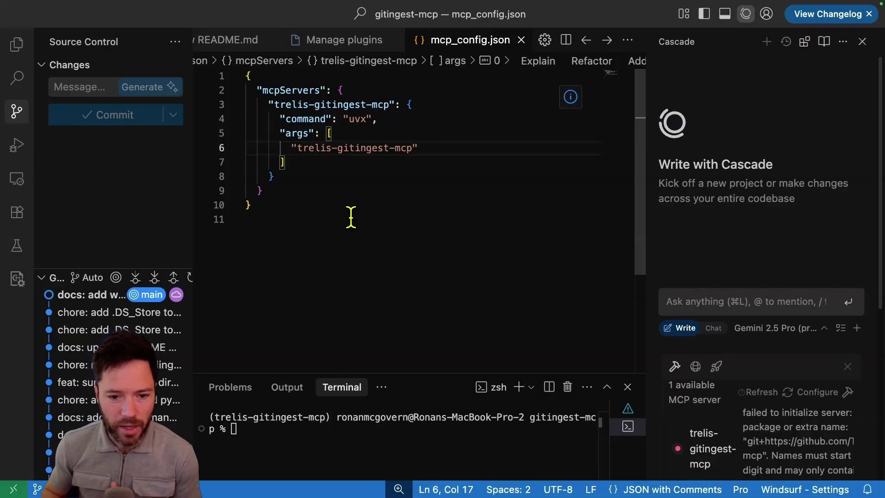
left_click_drag(298, 148, 411, 148)
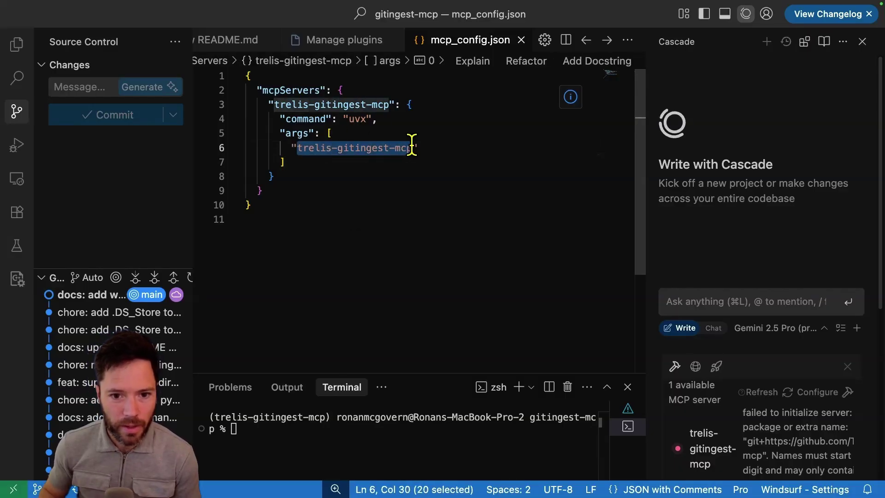
Draft a Cascade prompt referencing /src/gitingest.
left_click(664, 301)
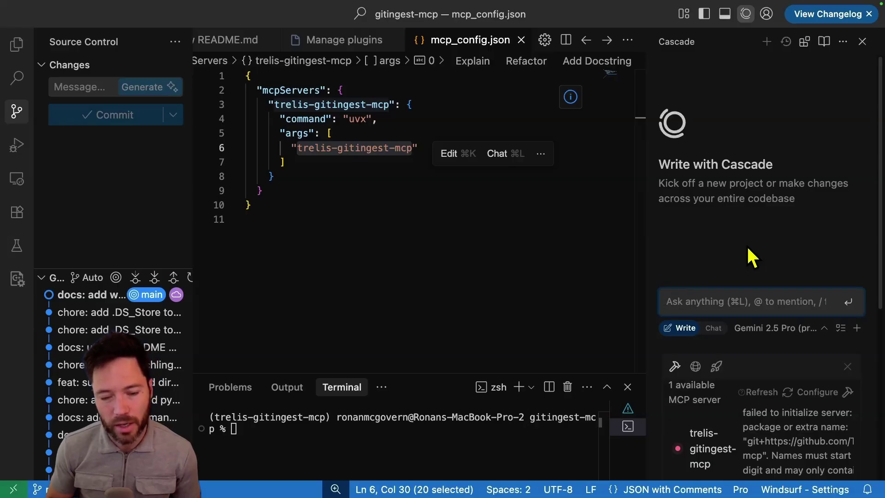
type("/src/")
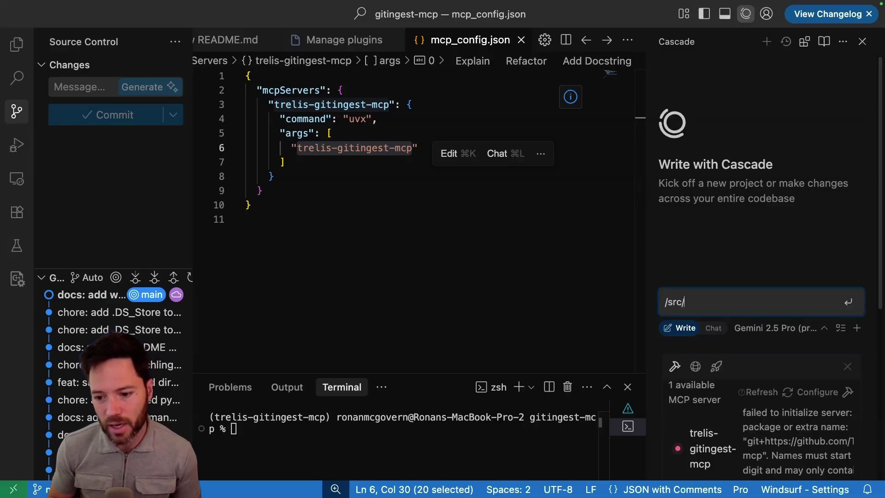
key("shift+Return")
key("shift+Return")
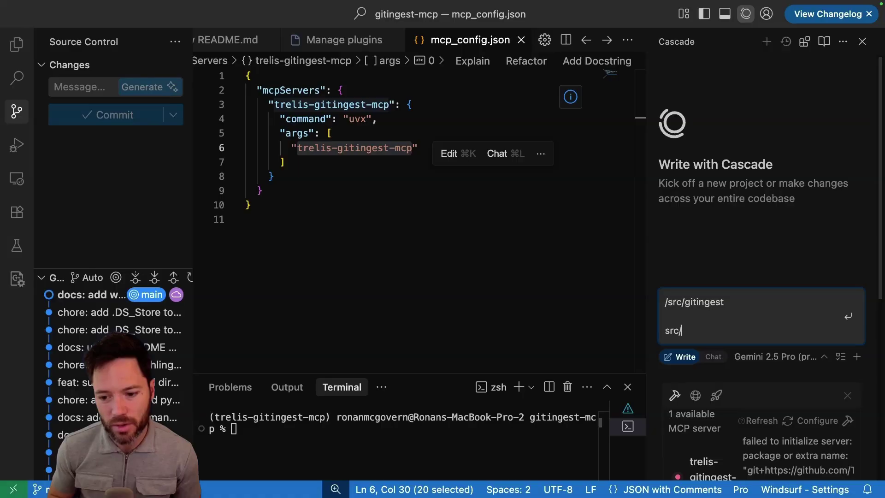
key("shift+Up")
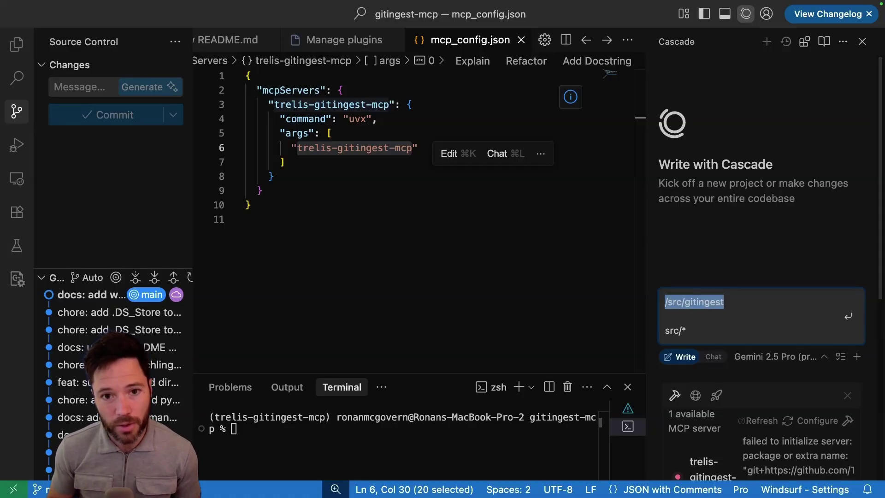
left_click_drag(336, 148, 387, 148)
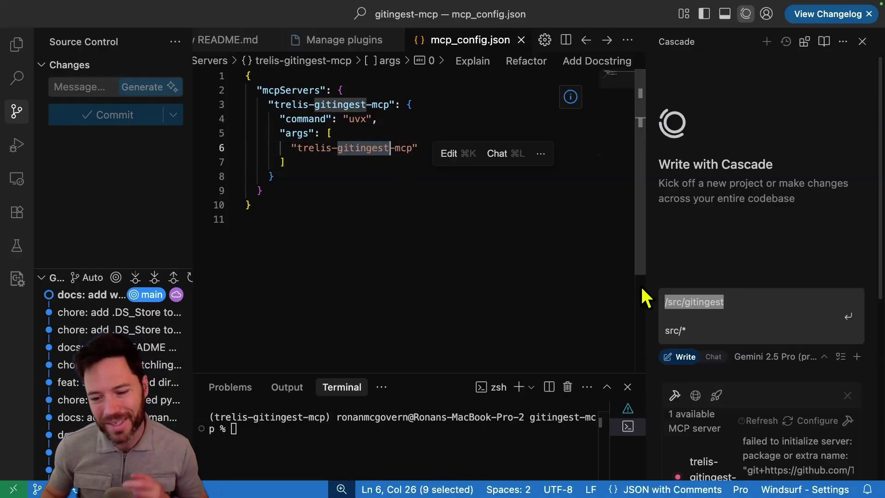
left_click(738, 308)
left_click_drag(738, 307, 657, 308)
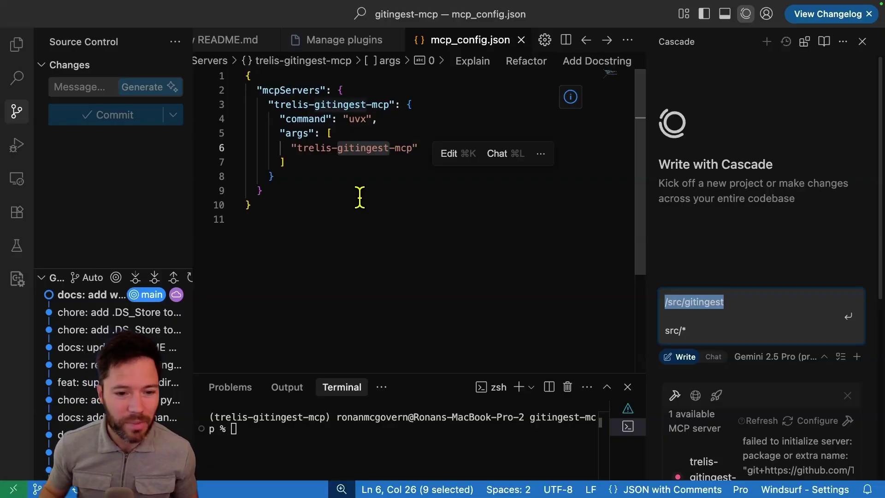
Undo, then replace the git+https URL with trelis-gitingest-mcp again and save the config.
key("Escape")
key("super+z")
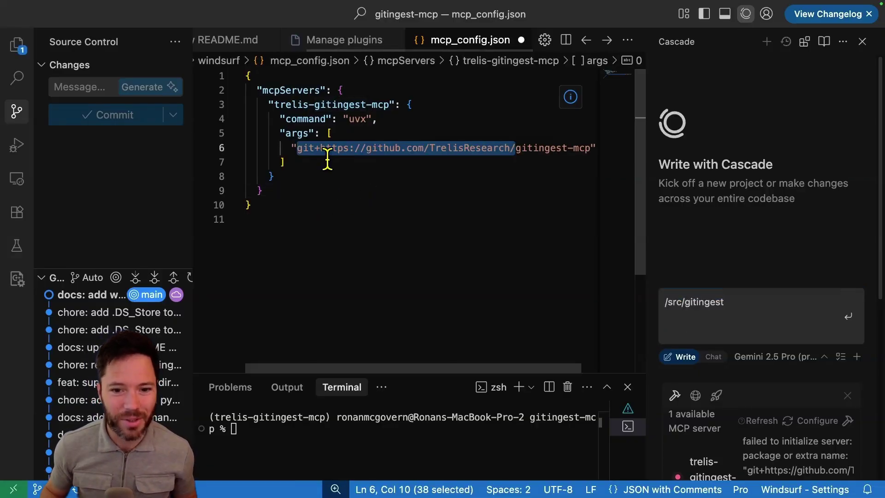
left_click(287, 161)
left_click_drag(297, 148, 589, 148)
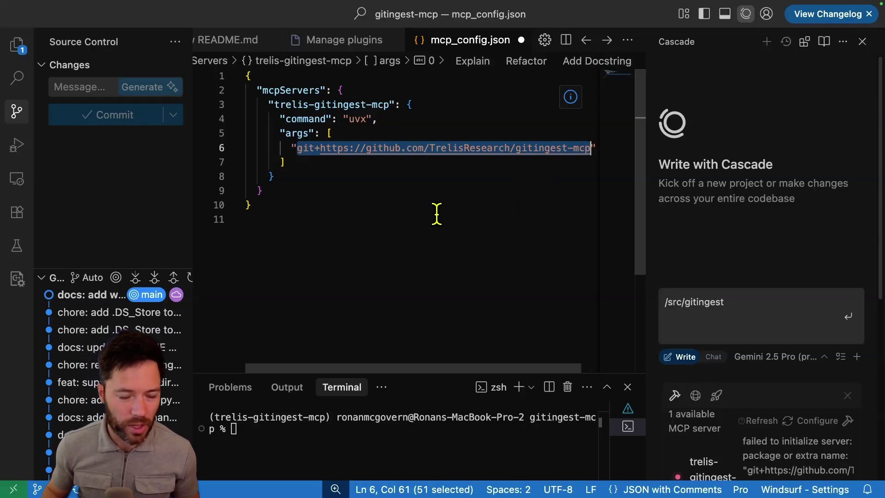
type("trelis-")
key("Tab")
key("super+s")
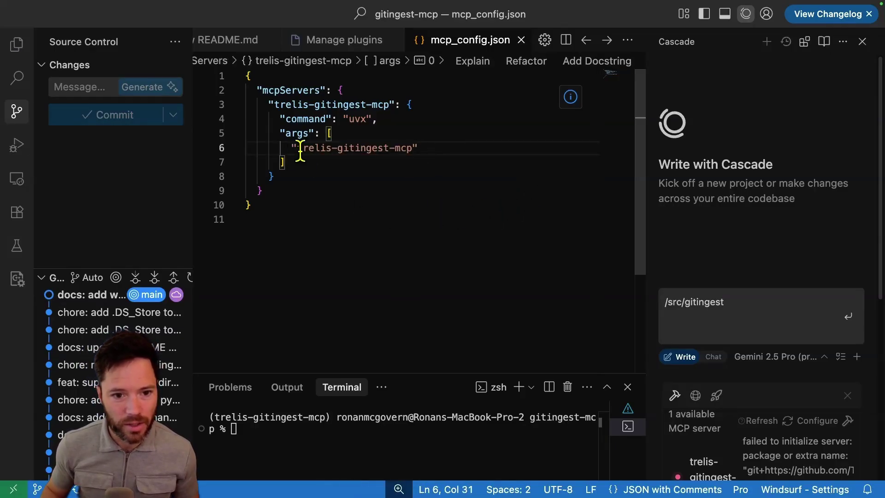
Delete the draft prompt text from the Cascade input.
left_click_drag(296, 149, 412, 148)
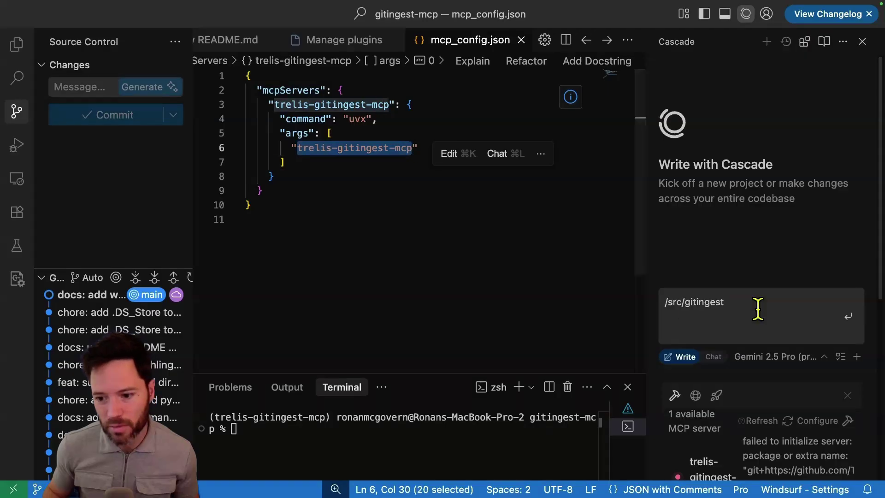
left_click_drag(757, 306, 590, 297)
key("BackSpace")
left_click(523, 269)
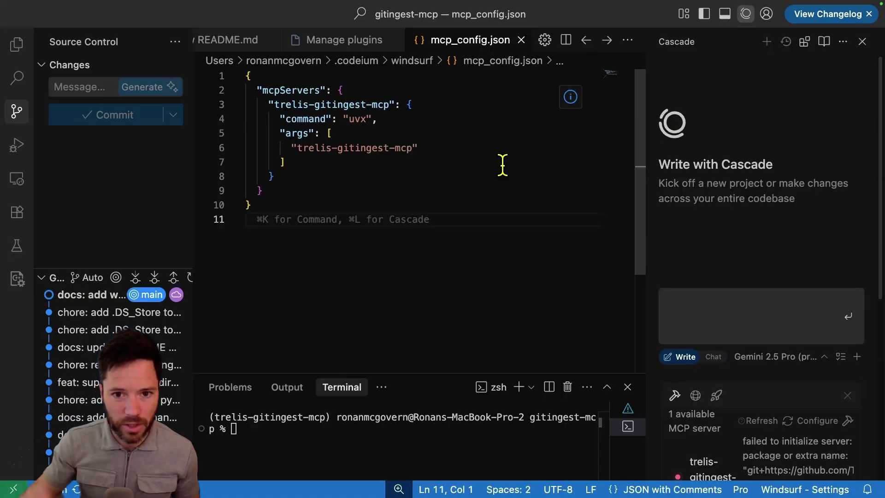
Close the config and Manage plugins tabs so trelis-gitingest-mcp shows running with 1 tool.
left_click(521, 40)
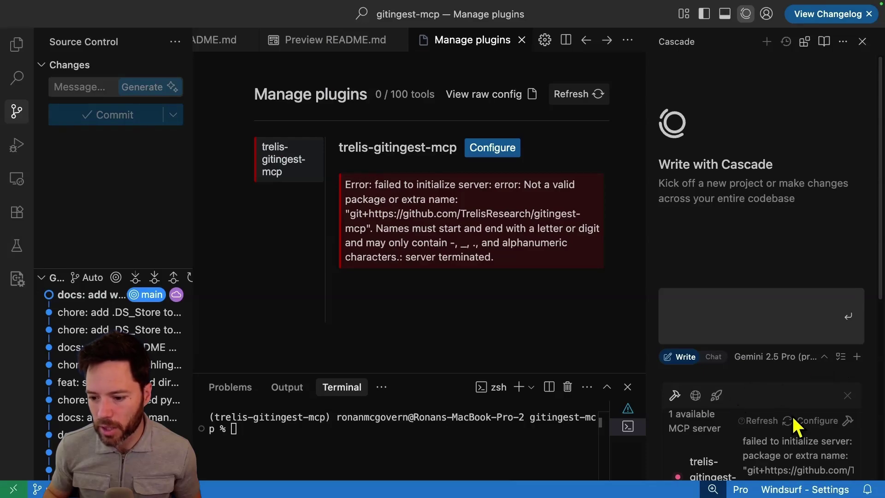
left_click(746, 332)
scroll(738, 267, "down", 5)
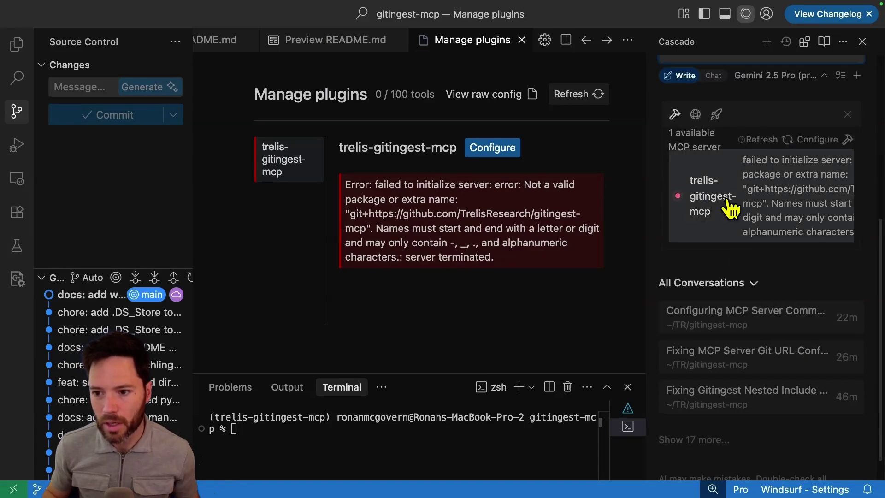
left_click(522, 40)
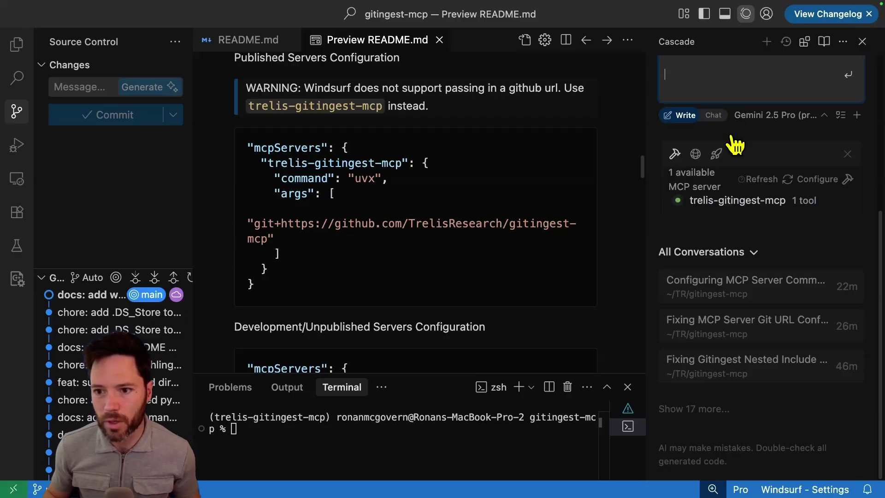
scroll(752, 157, "up", 5)
type("what's in the open ai github repo for a")
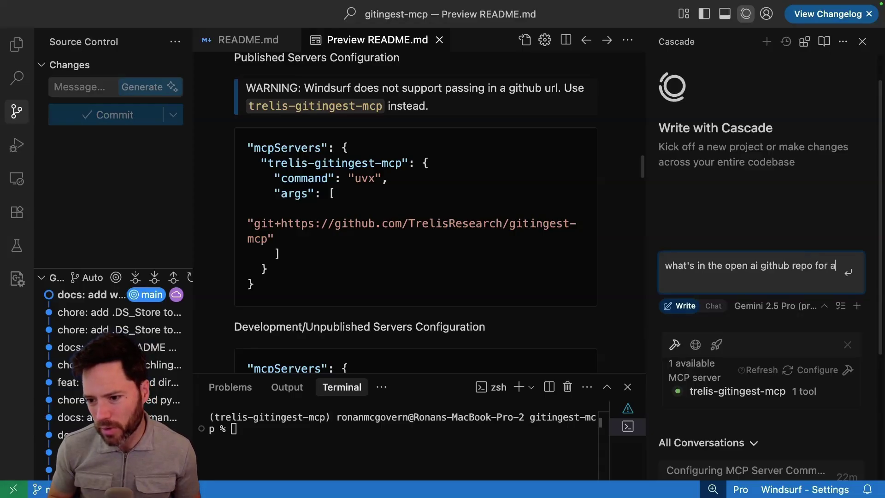
Ask Cascade 'what's in the TrelisResearch/install-guides' repo.
type("gents")
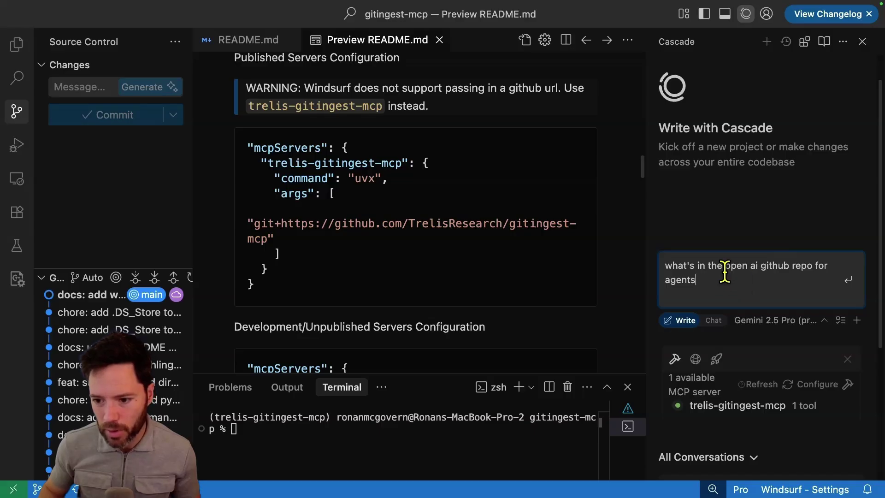
left_click_drag(722, 267, 757, 305)
type("TrelisResearch-")
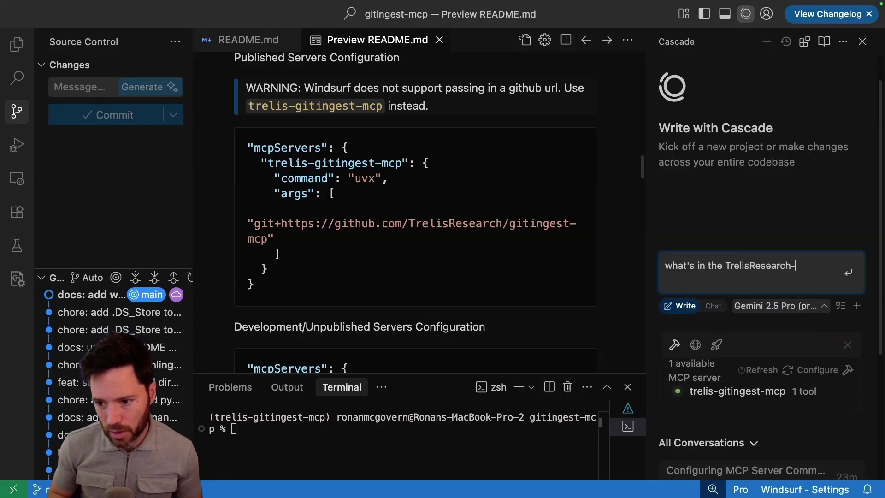
type("guides")
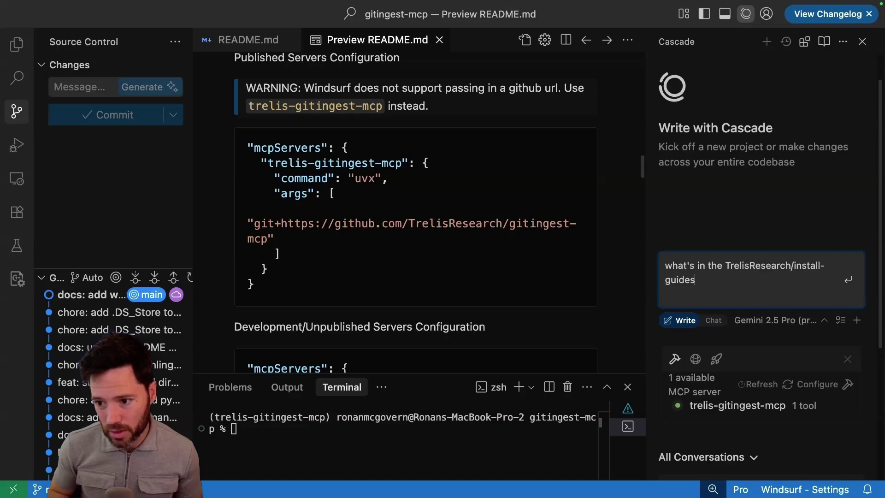
key("Return")
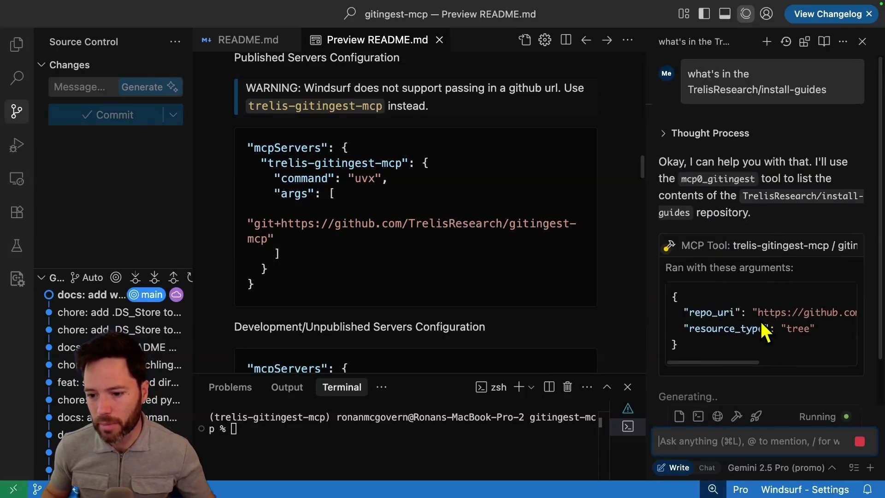
Widen the chat panel to read the returned directory tree, then view the README.md source.
scroll(765, 328, "right", 5)
scroll(783, 335, "left", 5)
scroll(789, 335, "down", 2)
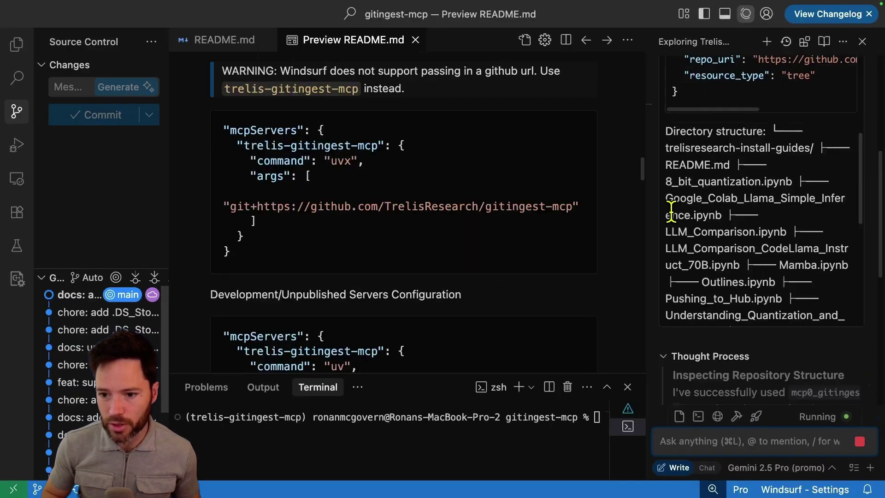
scroll(676, 224, "down", 10)
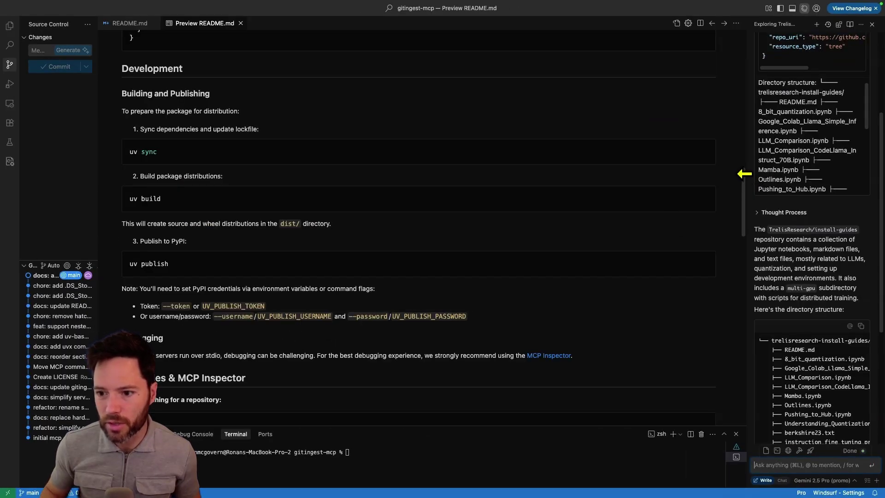
left_click_drag(744, 173, 598, 178)
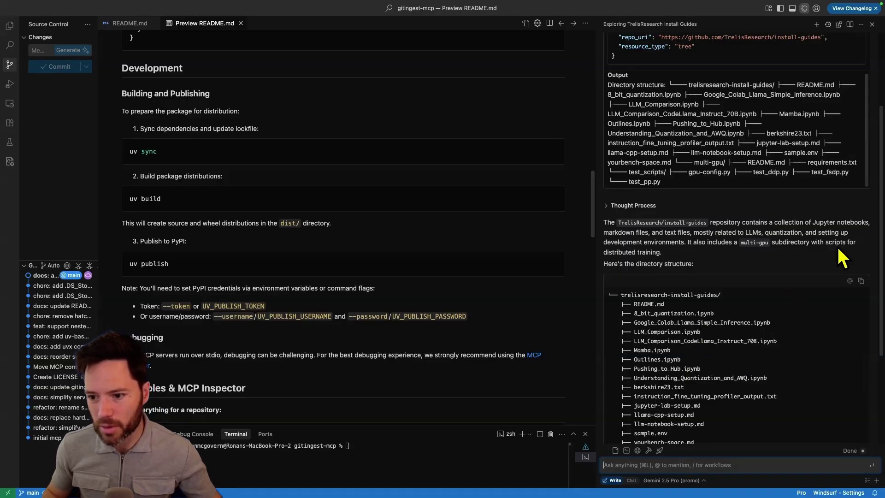
scroll(876, 185, "down", 5)
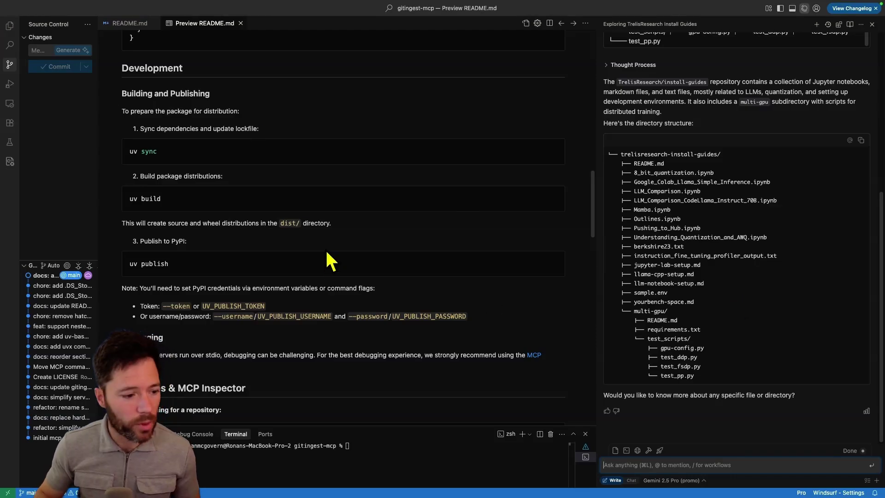
left_click(139, 23)
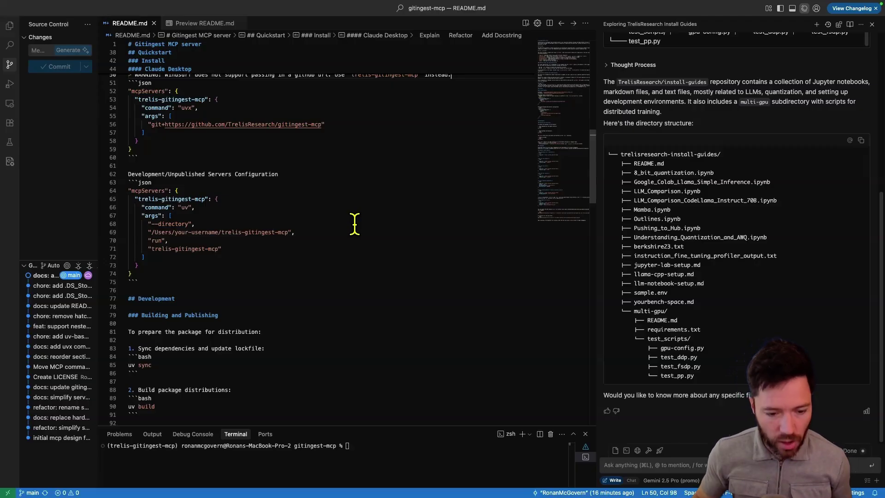
key("super+Tab")
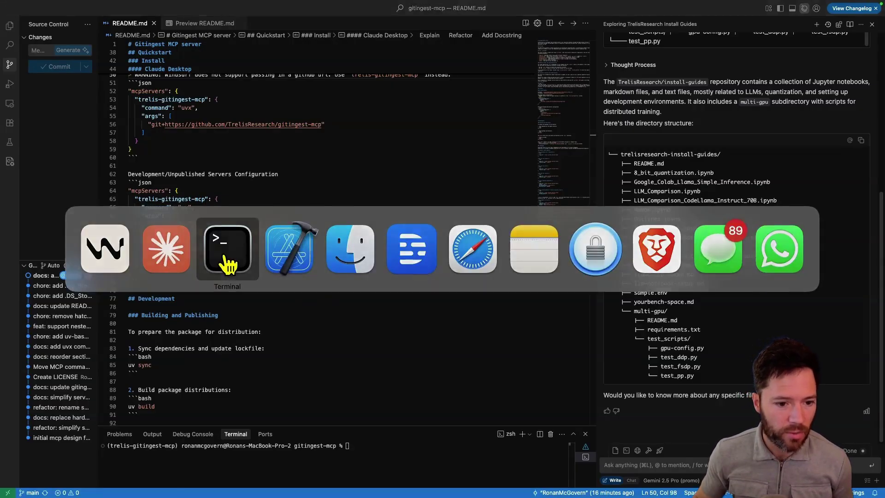
In Terminal, enter the TR folder with cd TR and list it, enlarging the text.
left_click(227, 263)
type("cd TR")
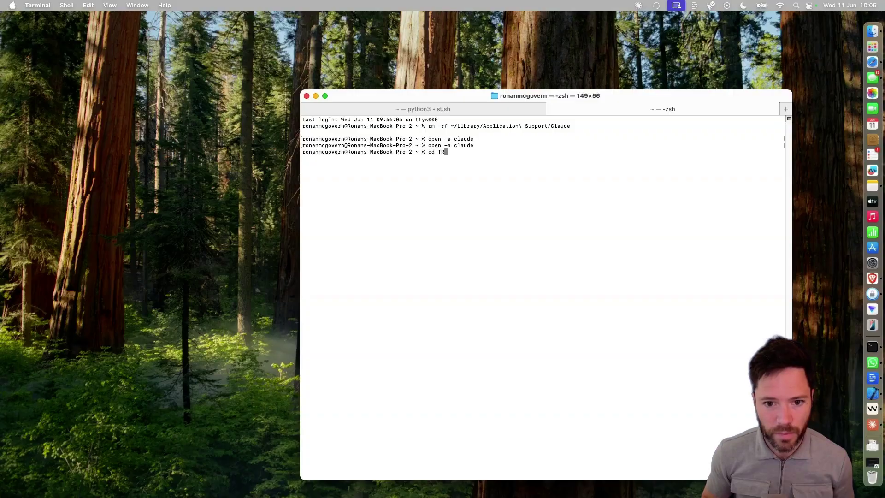
key("Return")
type("ls")
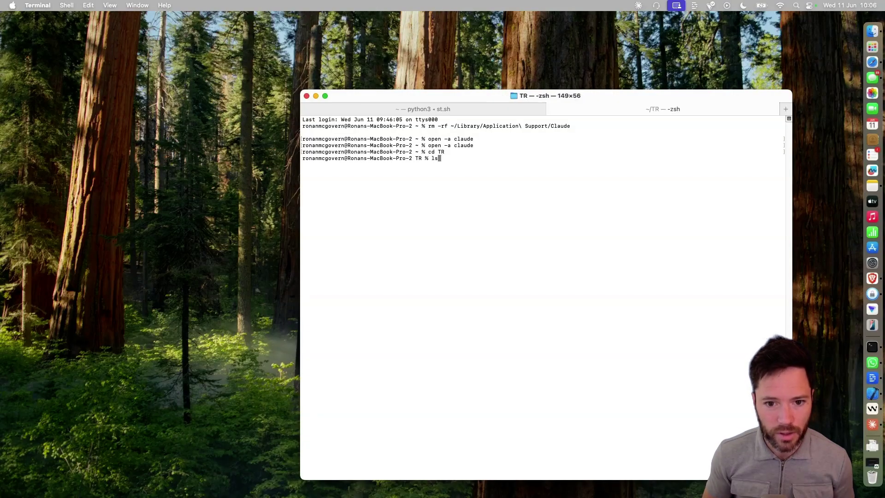
key("Return")
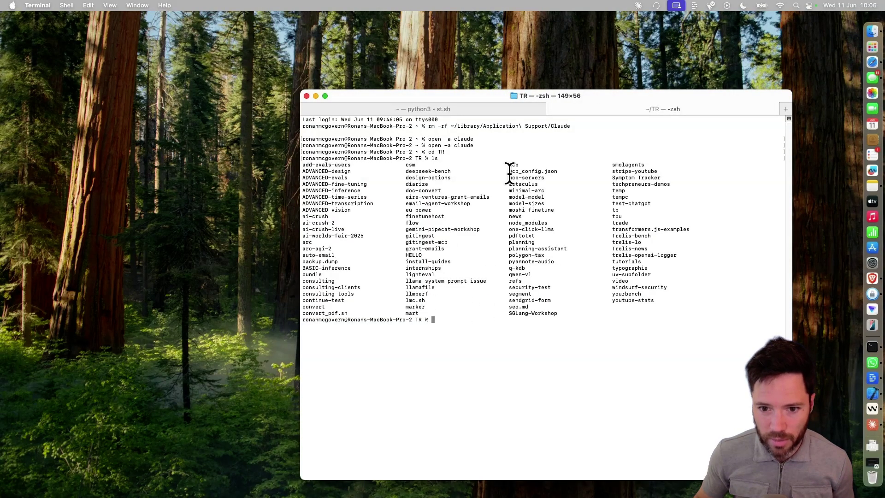
left_click_drag(508, 171, 561, 172)
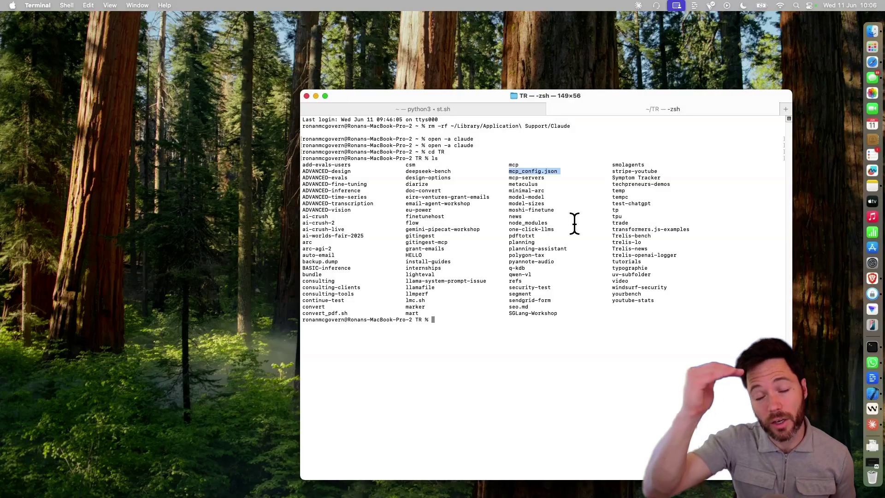
key("super+equal")
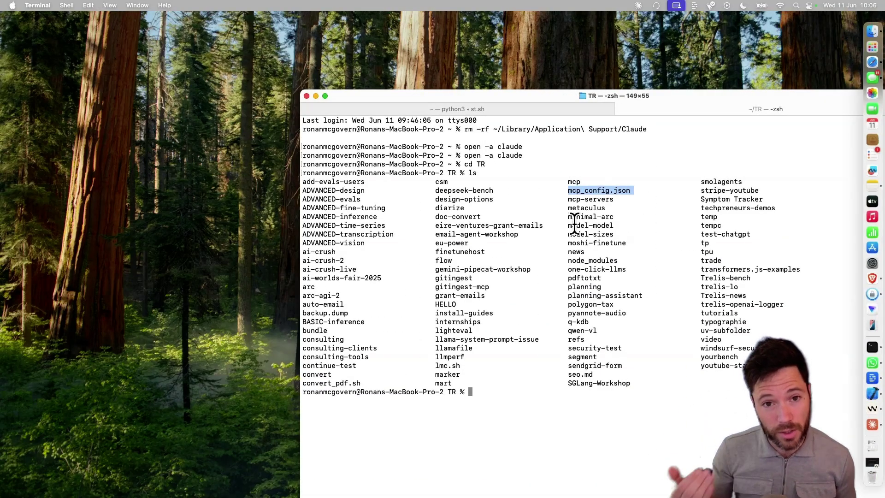
left_click(520, 344)
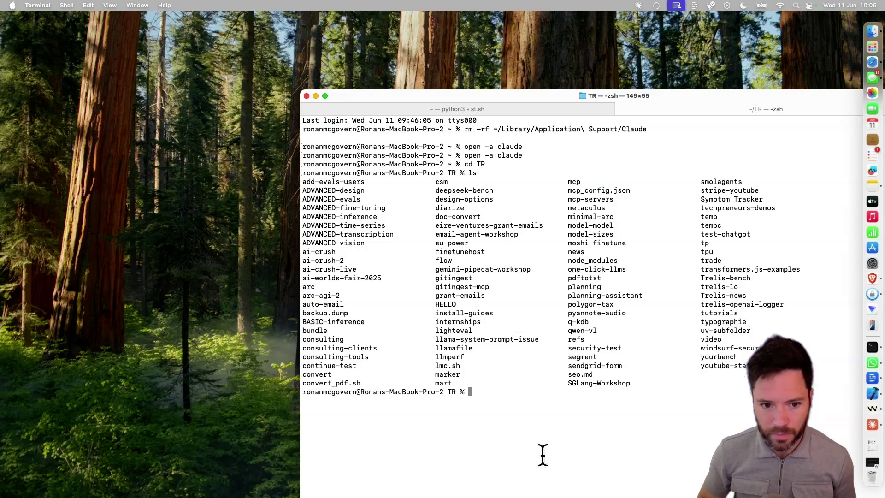
Run ls -a to show hidden entries like .venv and lmc.sh, then go full screen.
type("ls -a")
key("Return")
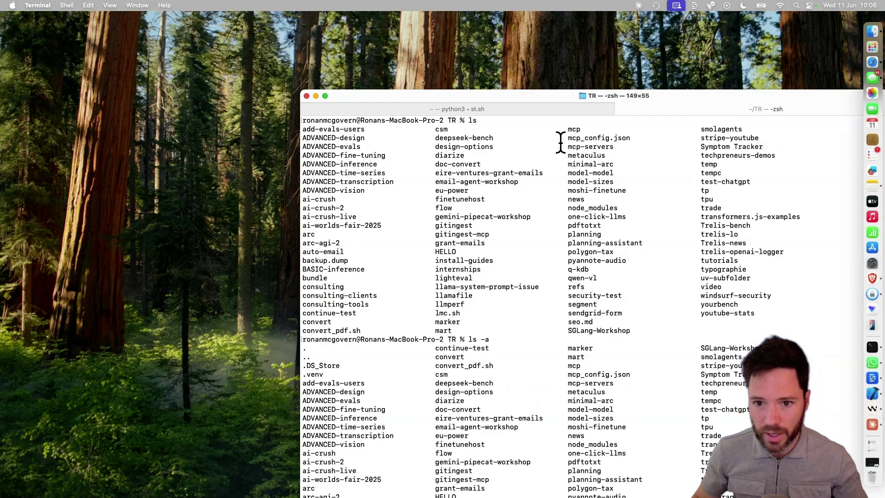
mouse_move(548, 101)
left_mouse_down()
mouse_move(427, 46)
mouse_move(436, 28)
left_mouse_up()
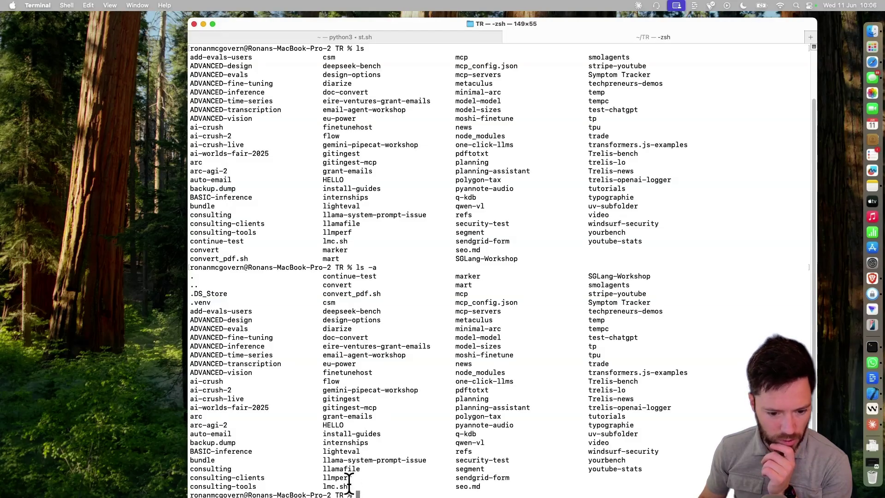
left_click_drag(324, 486, 350, 486)
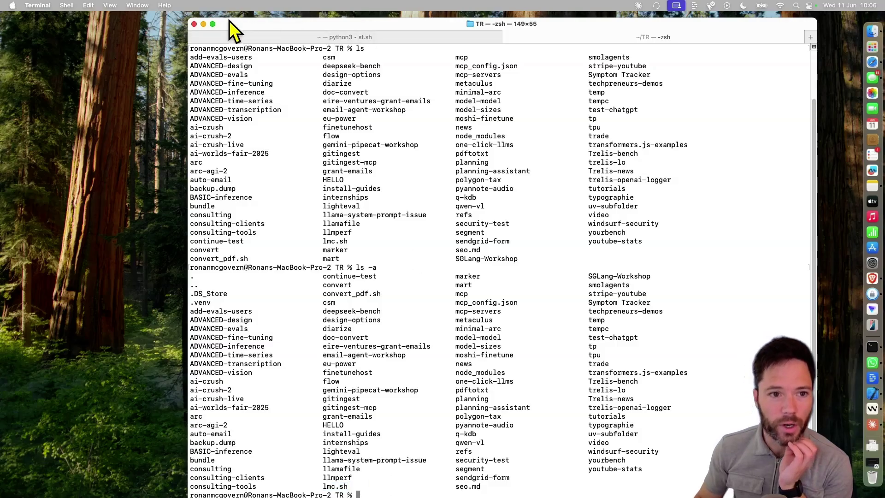
left_click(213, 25)
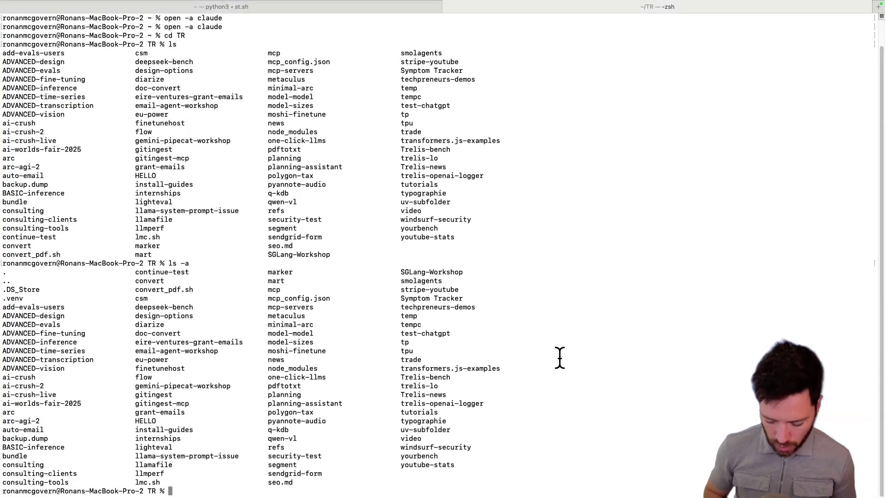
Run ./lmc.sh and choose 1 to configure Claude Desktop.
key("super+equal")
key("super+equal")
key("super+equal")
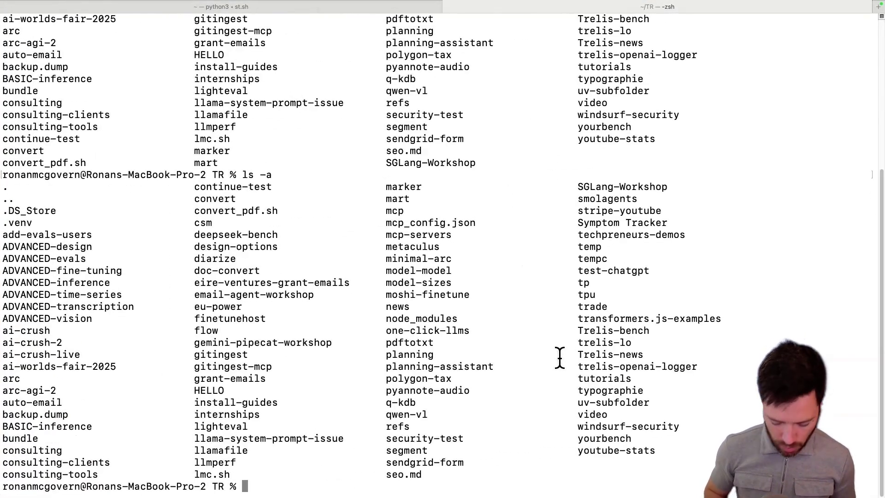
type("./lmc.s")
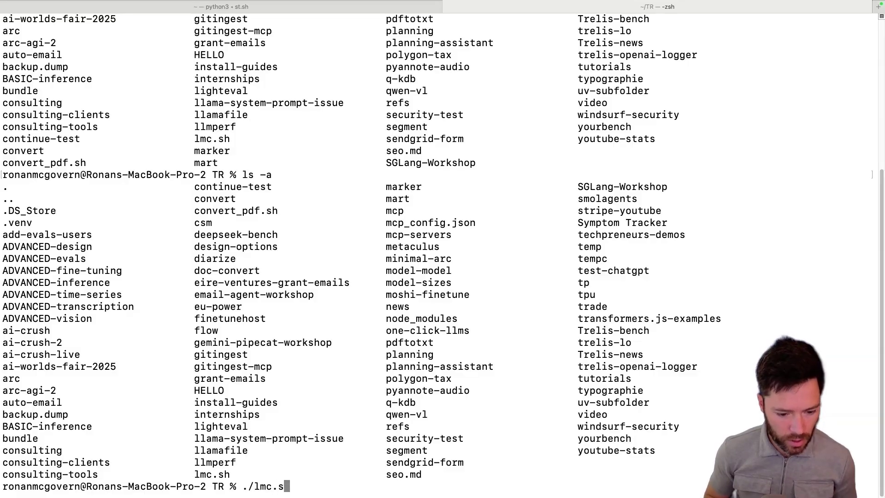
type("h")
key("Return")
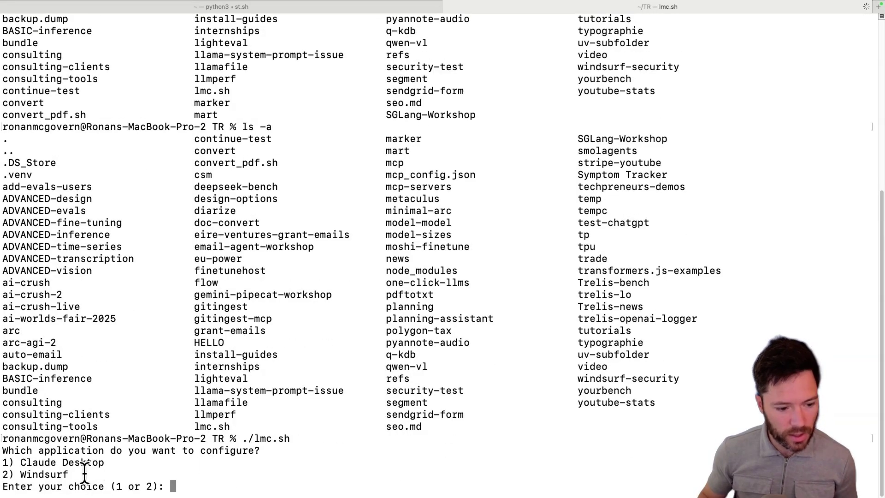
left_click_drag(84, 472, 3, 464)
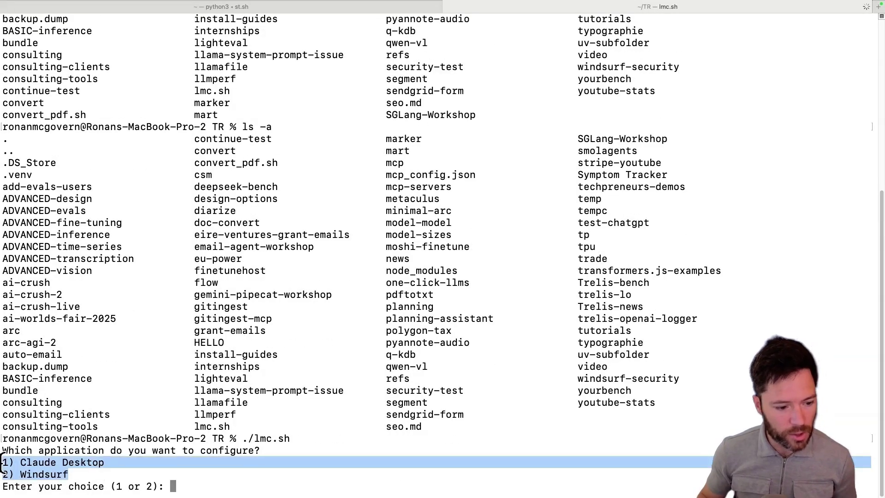
left_click(110, 470)
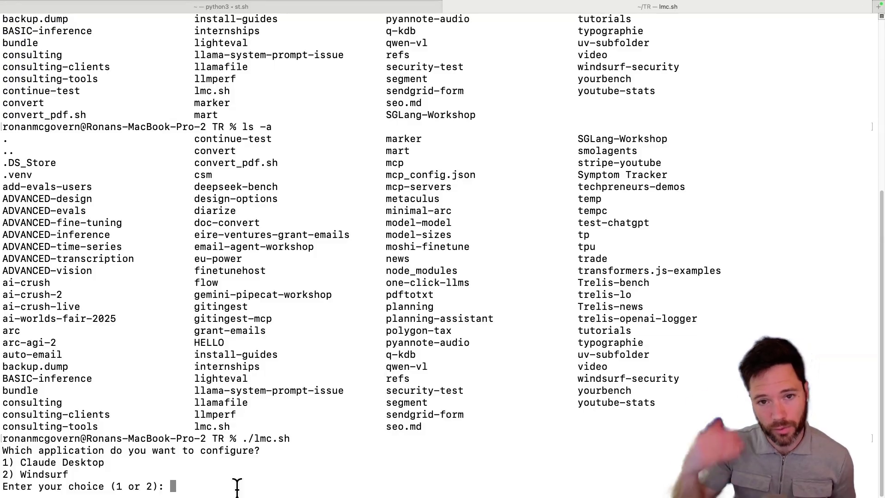
type("1")
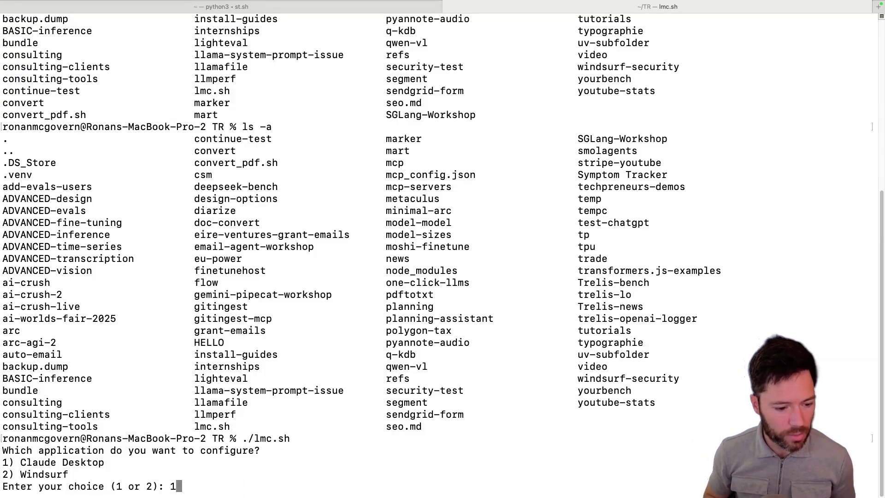
key("Return")
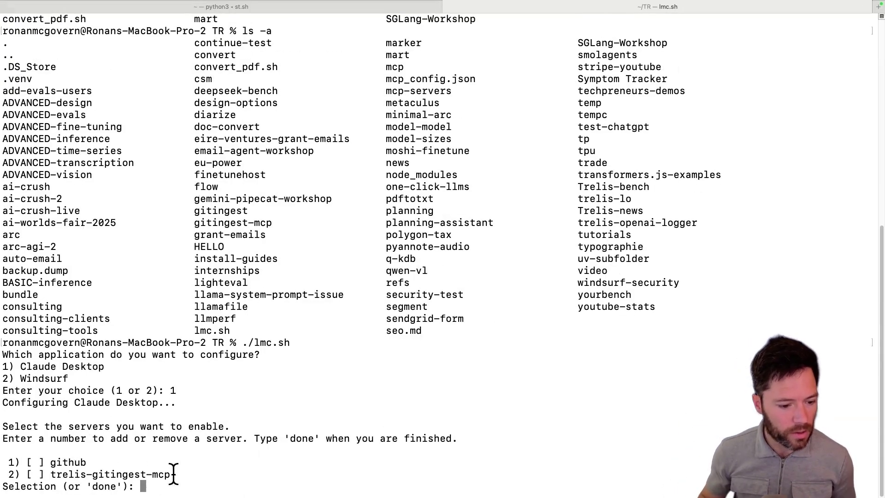
Enable server 2, trelis-gitingest-mcp, and finish so claude_desktop_config.json is updated.
mouse_move(187, 474)
left_mouse_down()
mouse_move(69, 475)
mouse_move(6, 461)
left_mouse_up()
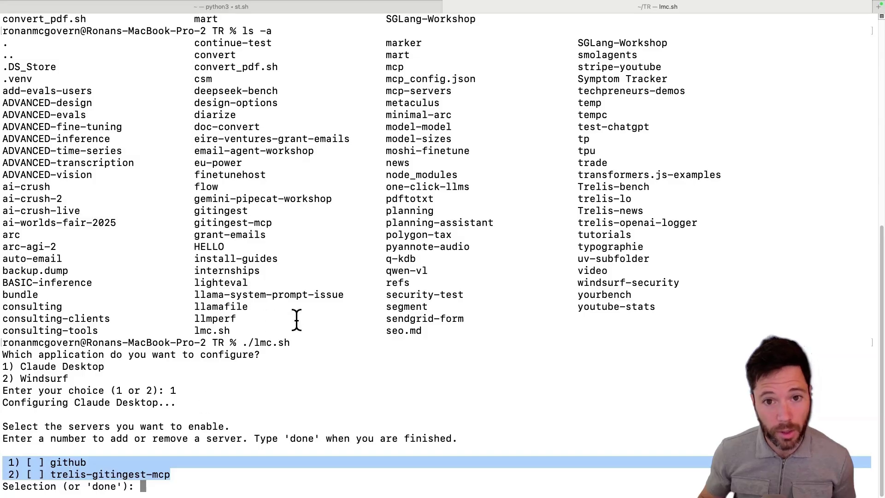
left_click(128, 451)
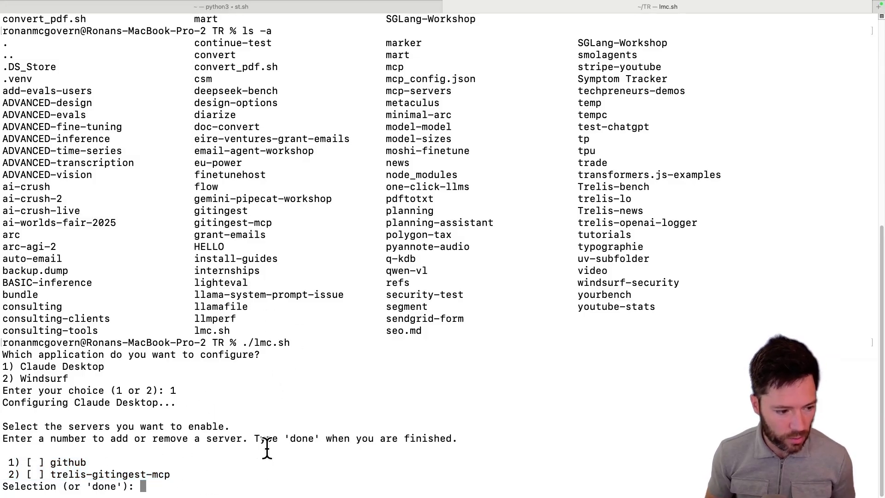
type("2")
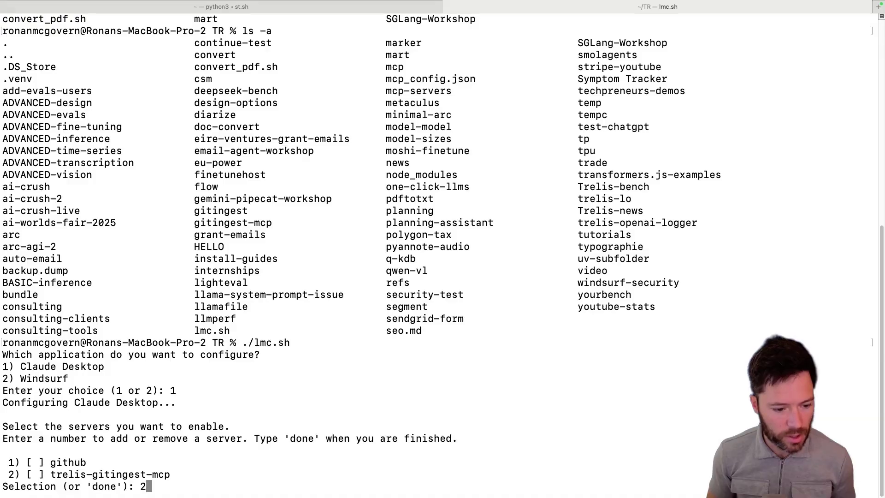
key("Return")
type("done")
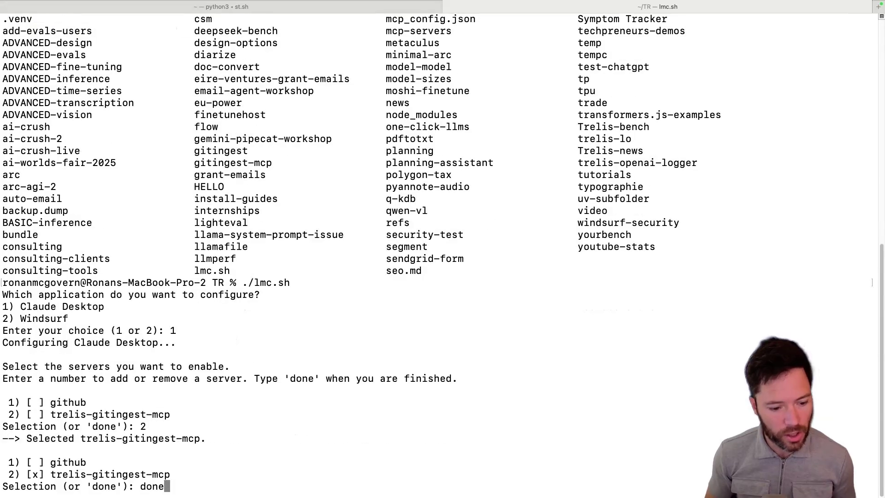
key("Return")
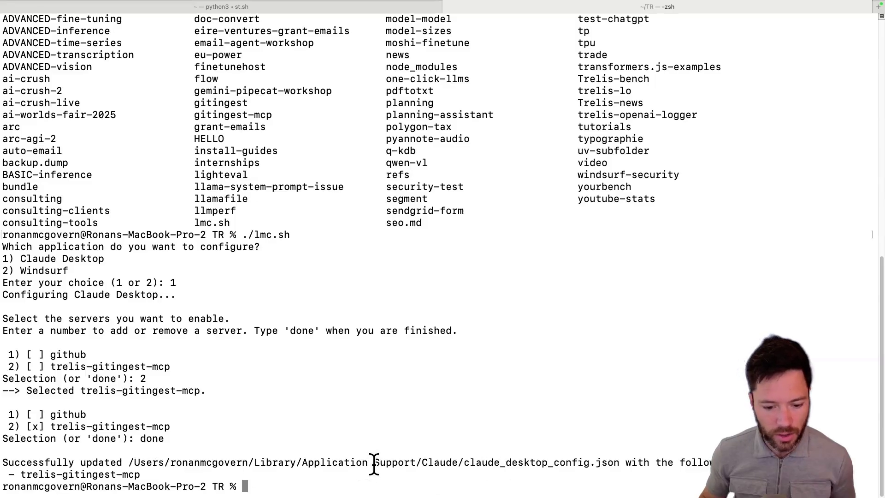
left_click_drag(129, 463, 590, 461)
left_click(417, 354)
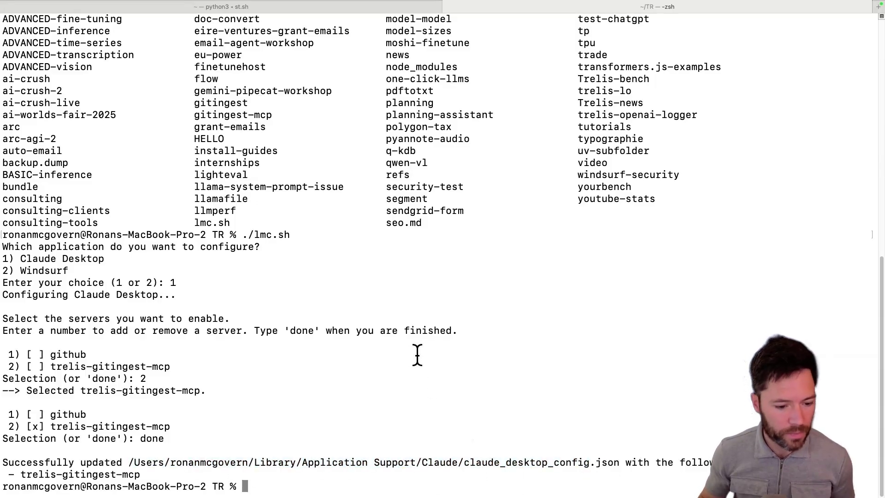
In lmc.sh, highlight the source mcp_config.json, Claude Desktop and Windsurf config paths on lines 6–8.
key("super+Tab")
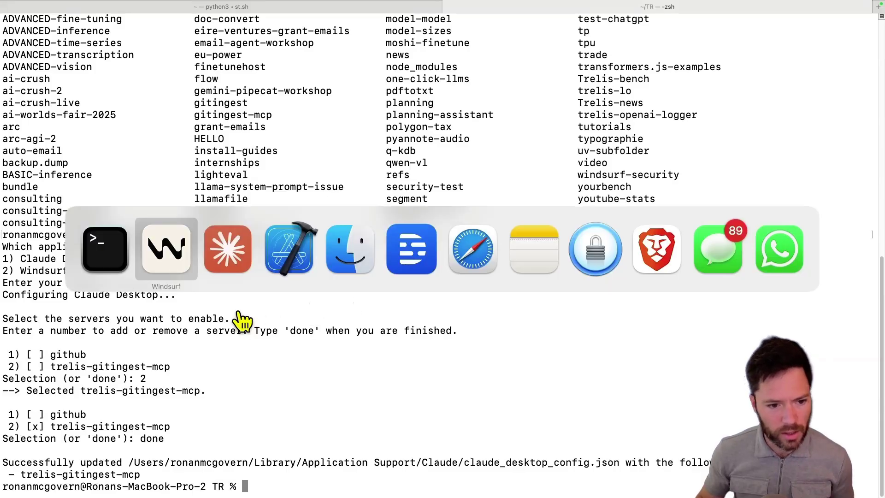
key("ctrl+Left")
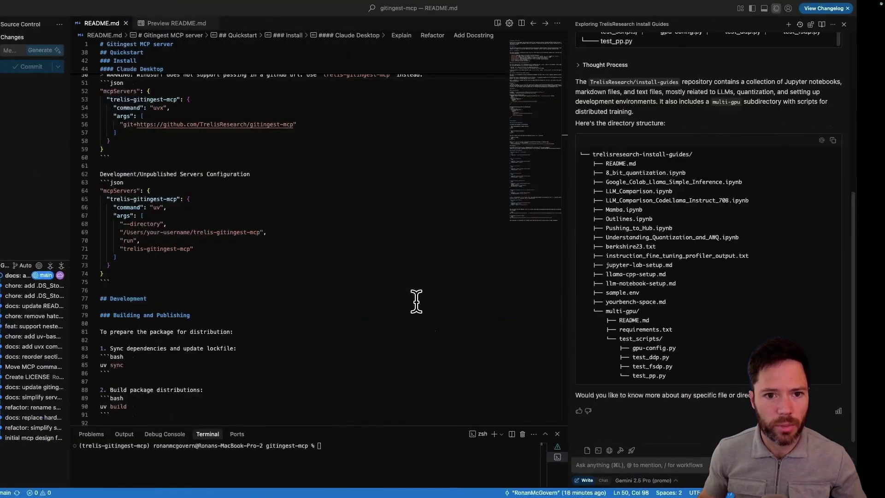
key("ctrl+Left")
key("ctrl+Left")
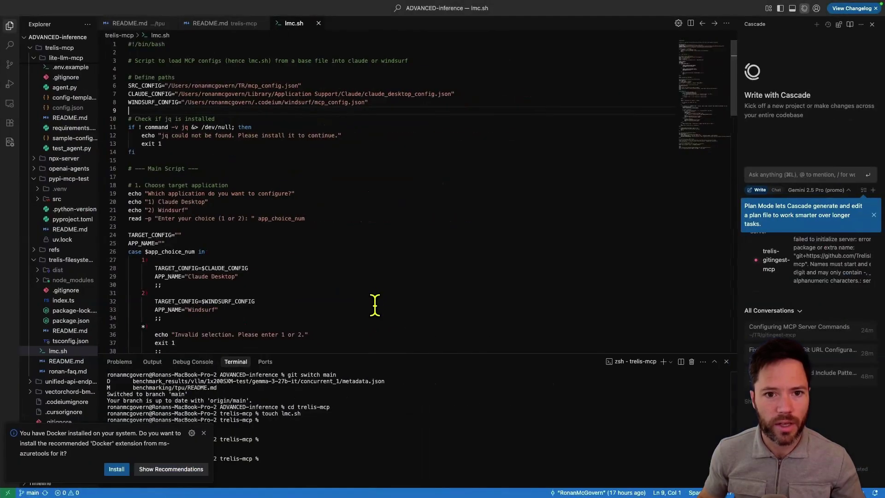
scroll(57, 83, "up", 5)
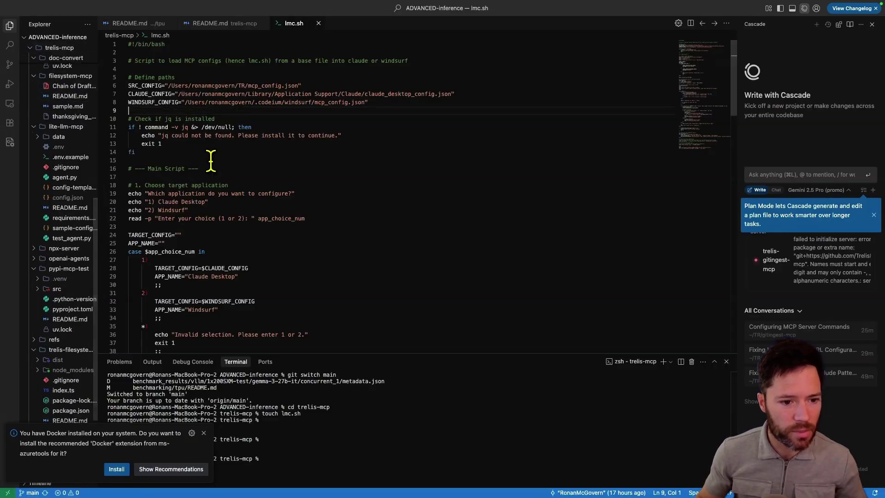
key("super+equal")
key("super+equal")
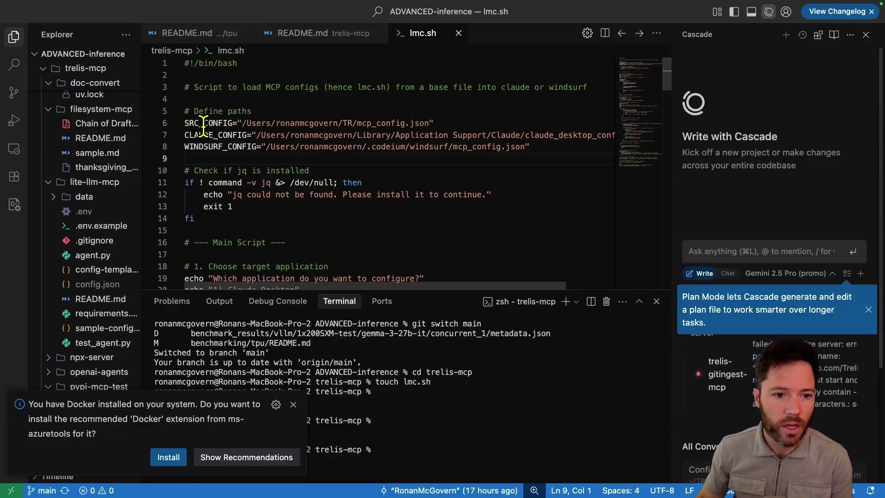
left_click_drag(241, 123, 422, 123)
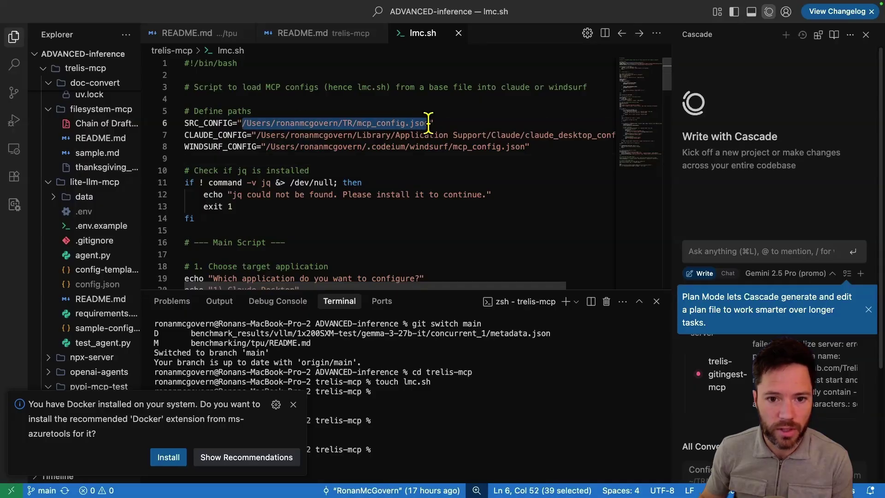
left_click(359, 123)
left_click_drag(359, 123, 430, 123)
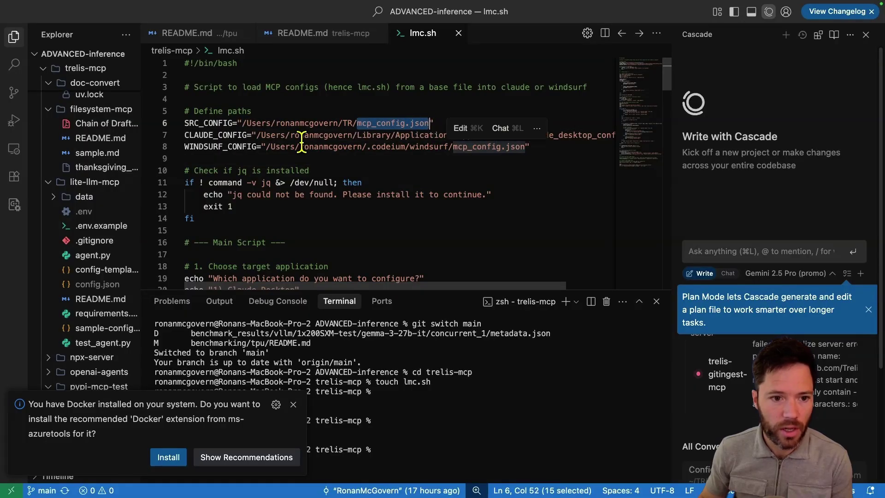
left_click_drag(256, 135, 564, 134)
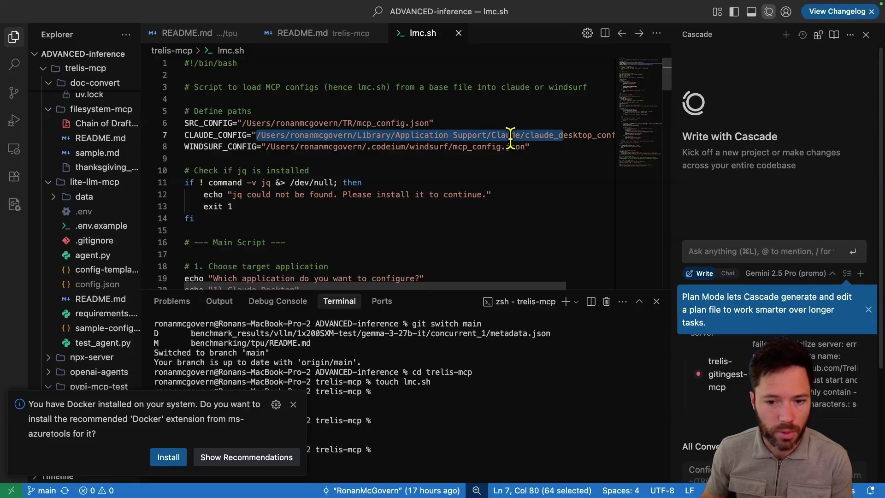
left_click_drag(267, 147, 525, 148)
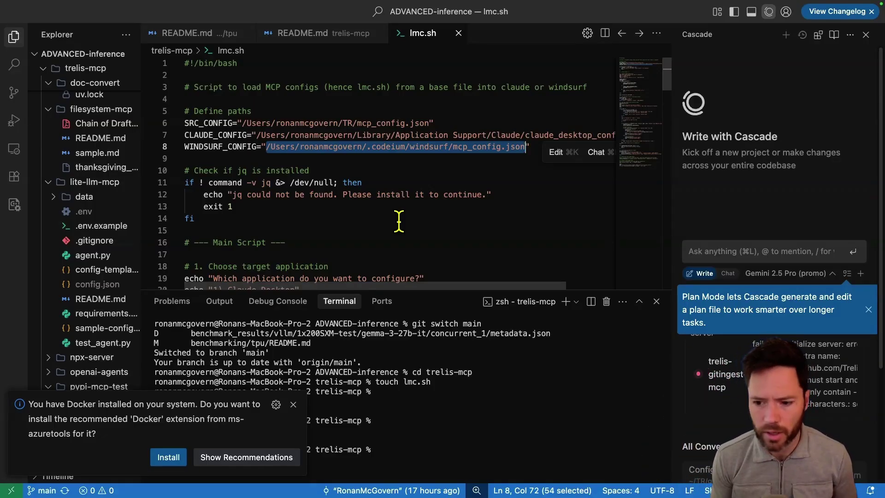
key("super+Tab")
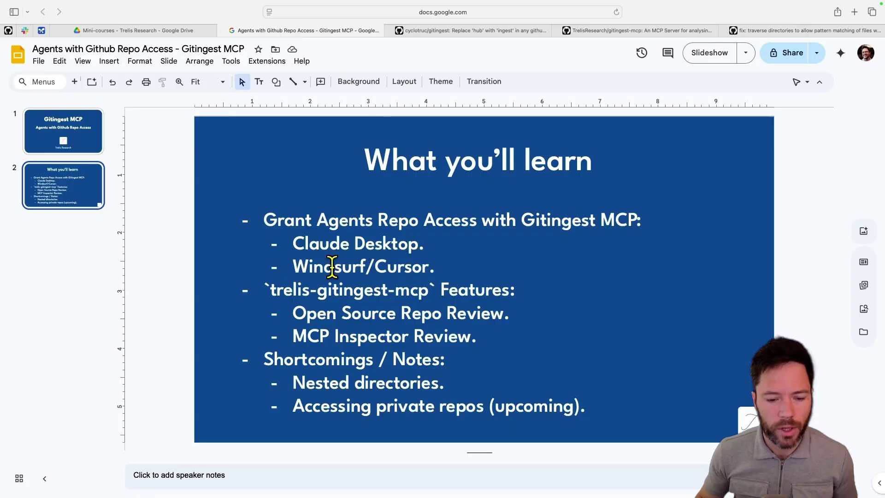
left_click_drag(291, 245, 441, 261)
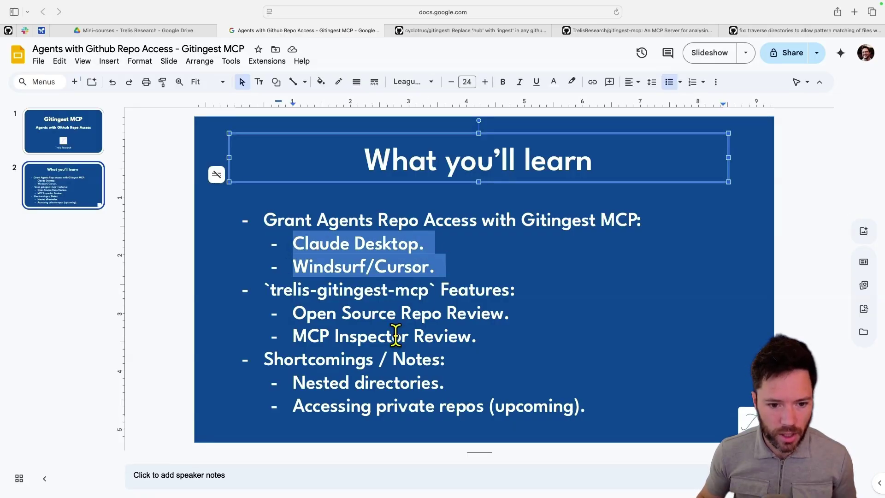
left_click_drag(290, 315, 507, 316)
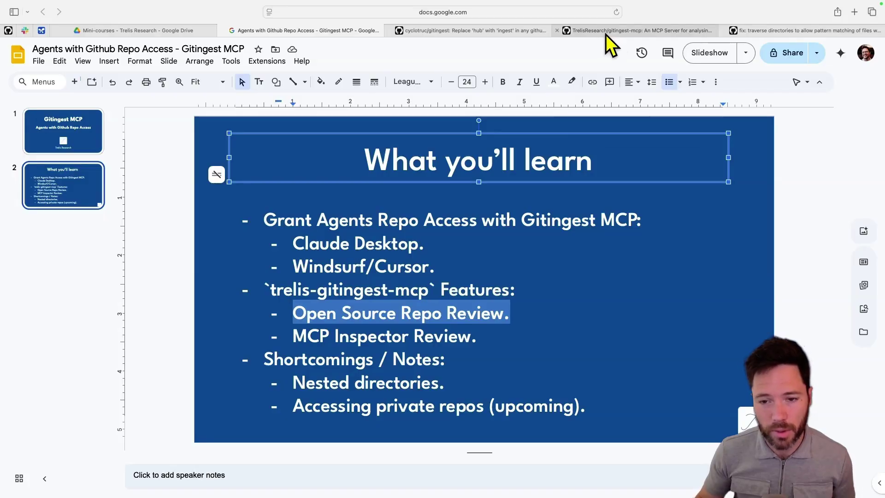
mouse_move(485, 35)
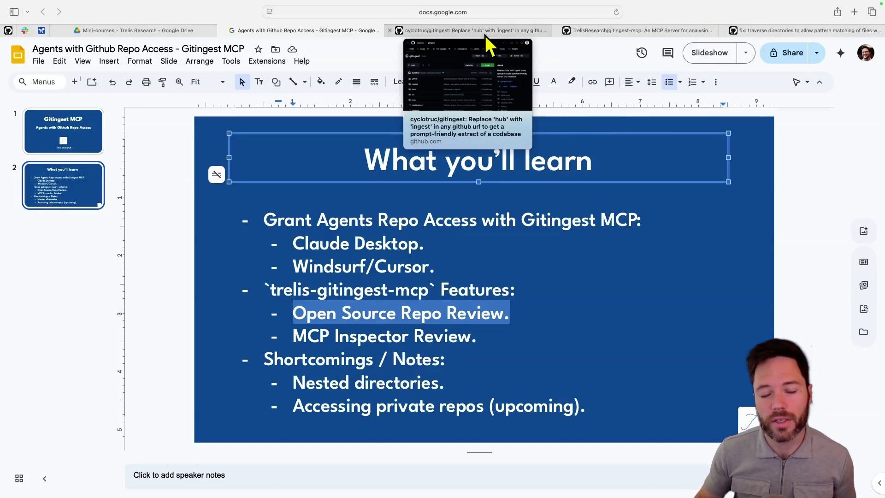
left_click_drag(483, 341, 294, 334)
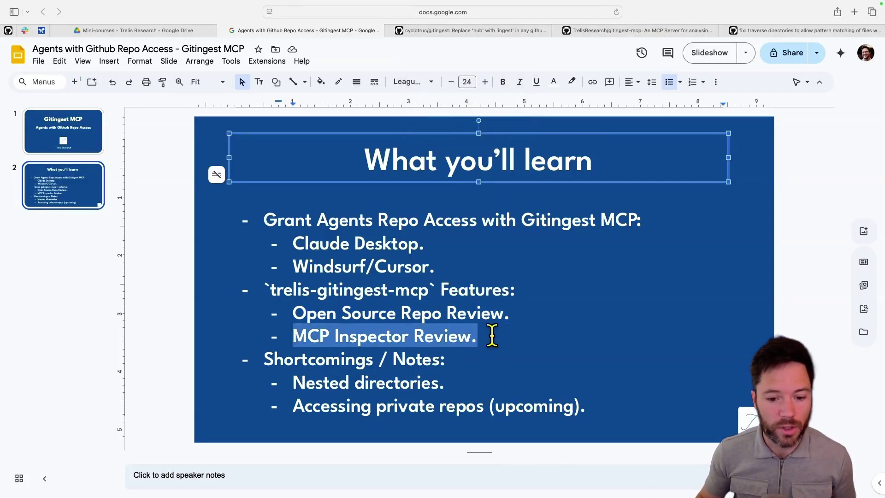
mouse_move(597, 35)
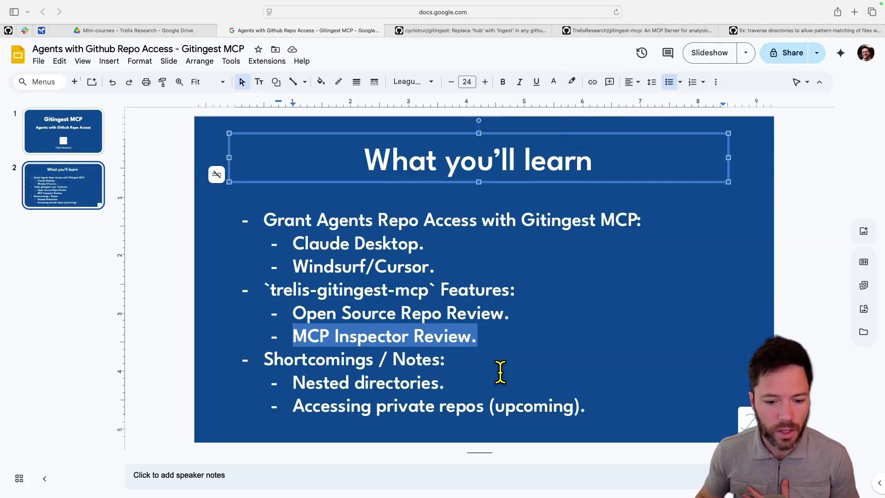
left_click_drag(596, 410, 275, 372)
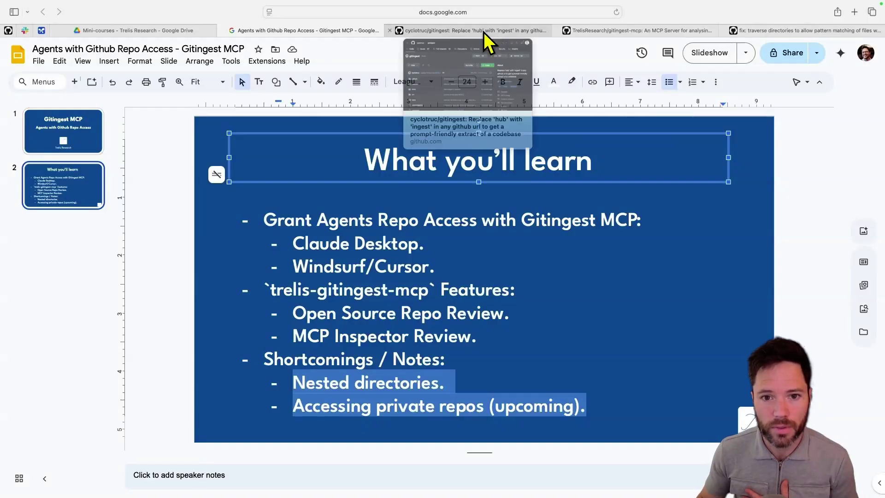
Scroll the cyclotruc/gitingest README to the Python ingest usage example and highlight it.
left_click(484, 32)
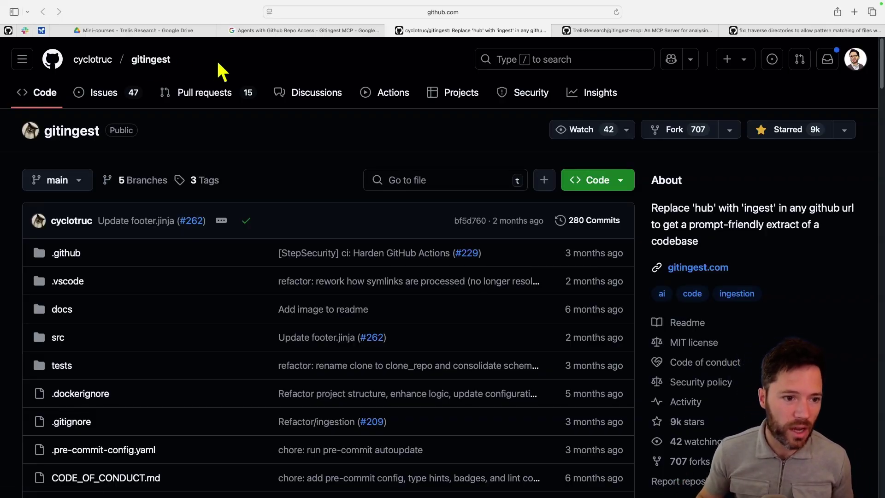
scroll(267, 370, "down", 1)
scroll(267, 371, "down", 15)
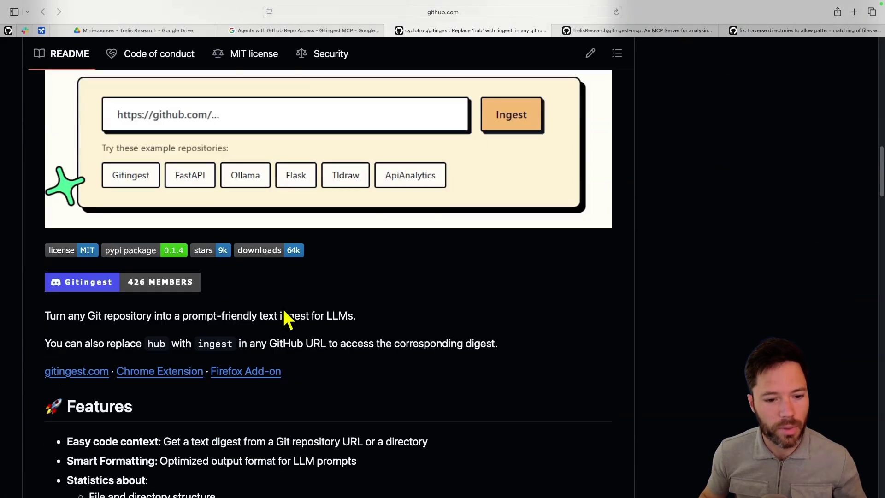
scroll(258, 311, "down", 10)
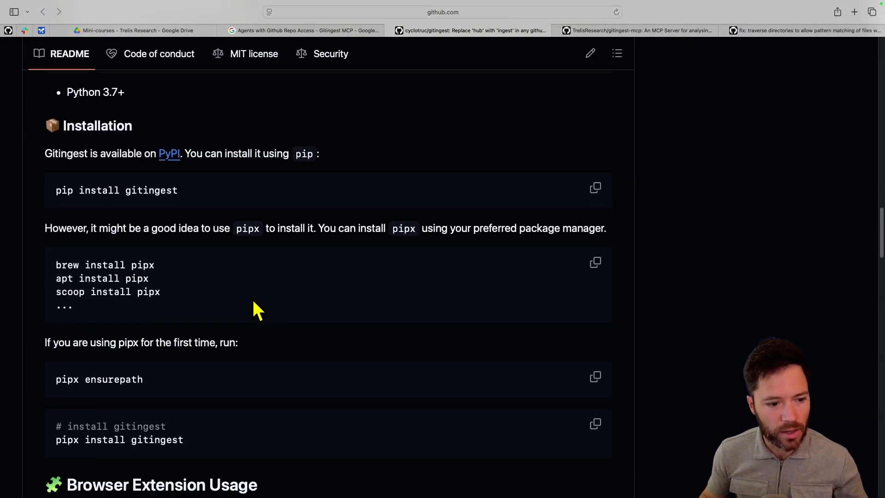
scroll(231, 291, "down", 20)
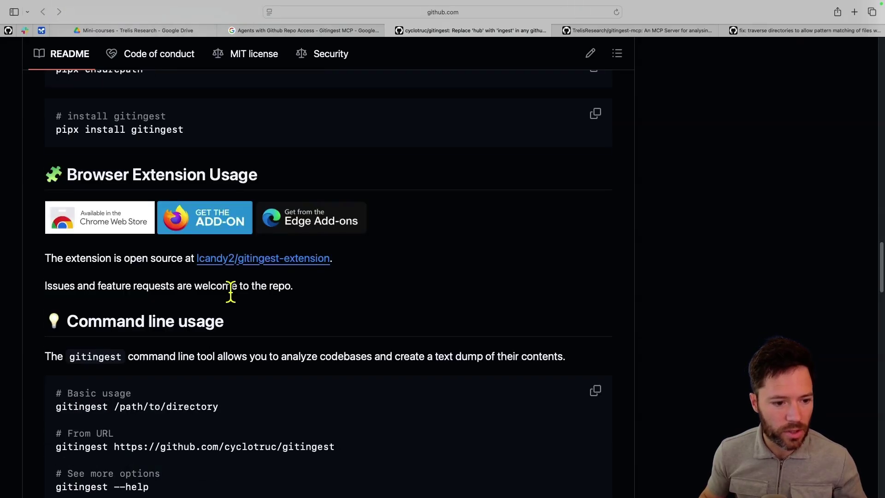
scroll(235, 308, "down", 10)
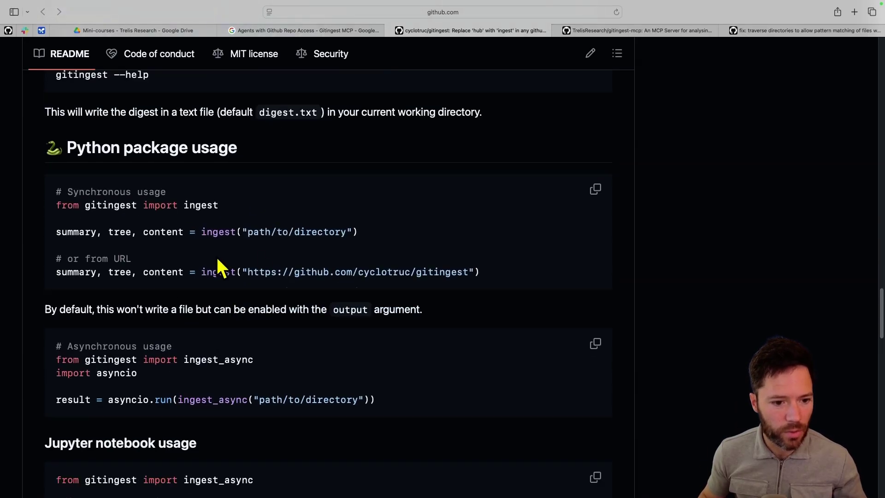
left_click_drag(200, 232, 412, 232)
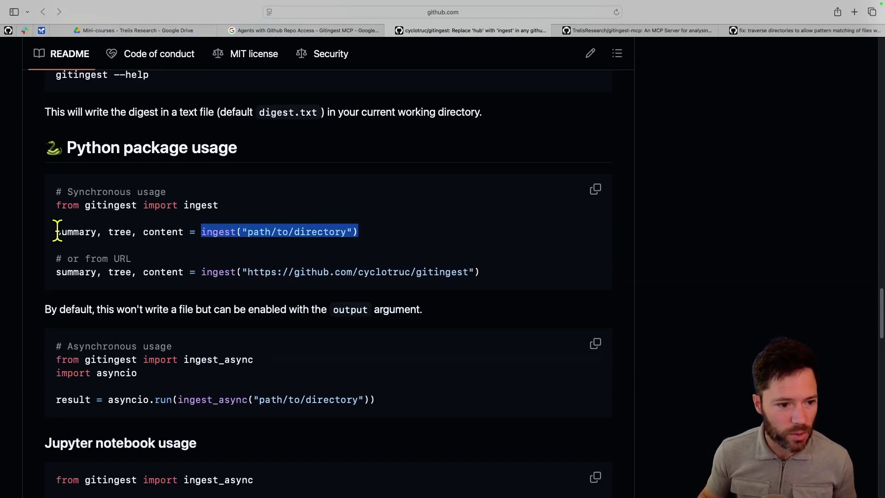
left_click_drag(504, 283, 56, 187)
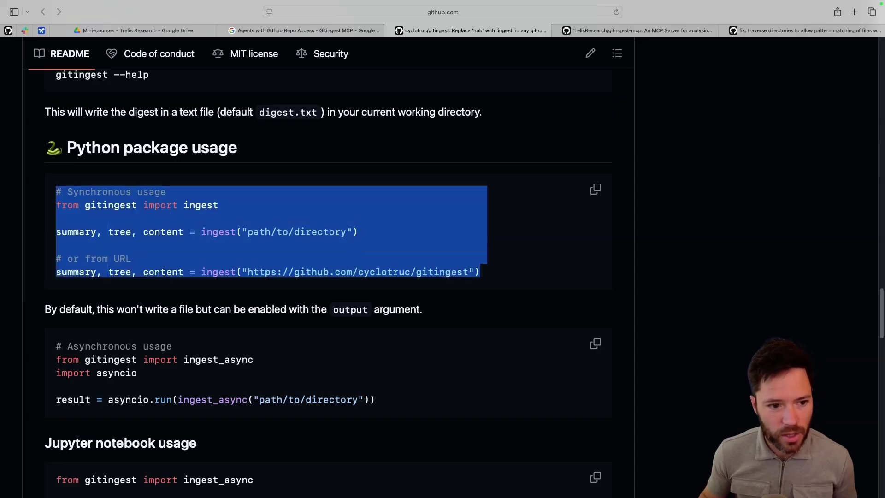
left_click(461, 234)
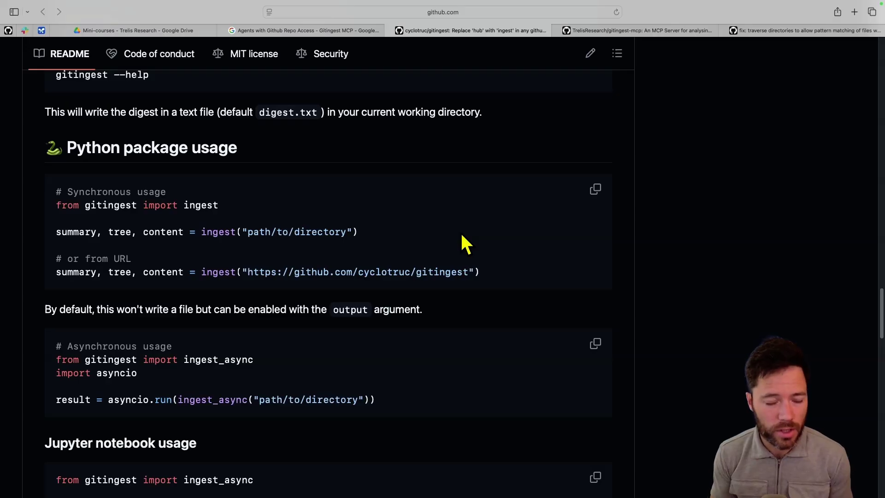
left_click_drag(501, 274, 40, 203)
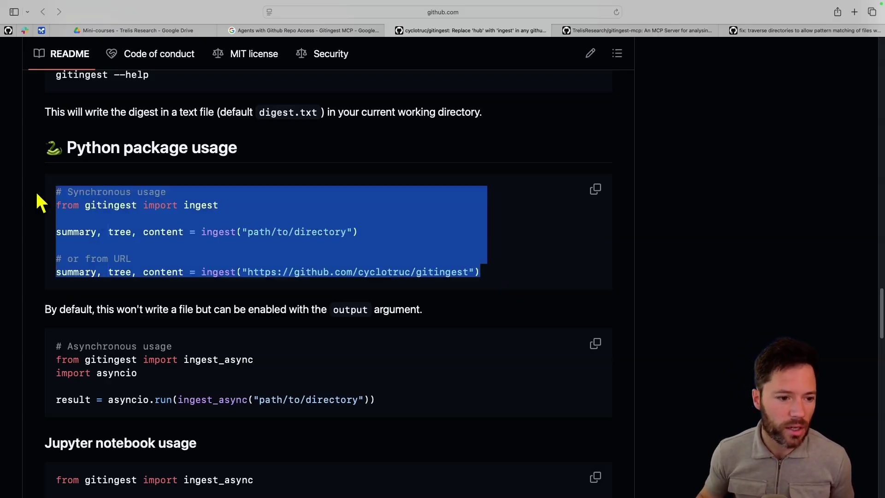
Find the Quickstart note about nested directories in the TrelisResearch/gitingest-mcp README.
left_click(590, 32)
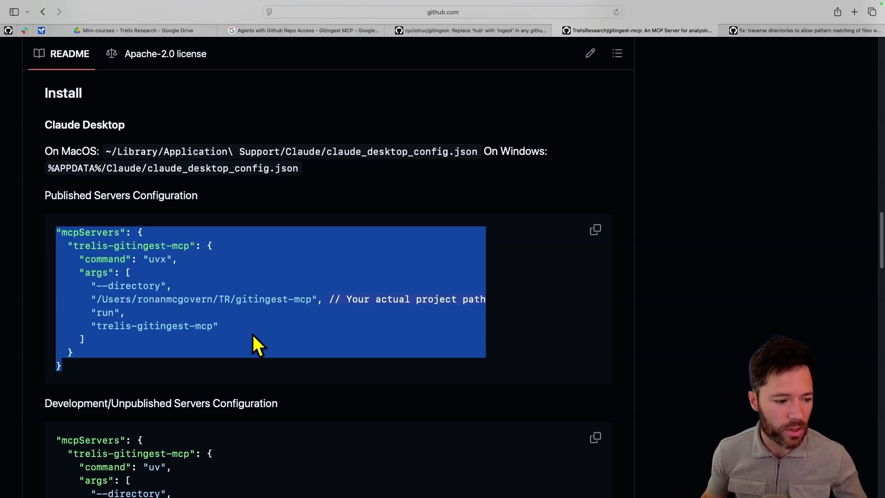
left_click(233, 365)
scroll(240, 355, "up", 2)
scroll(241, 346, "up", 10)
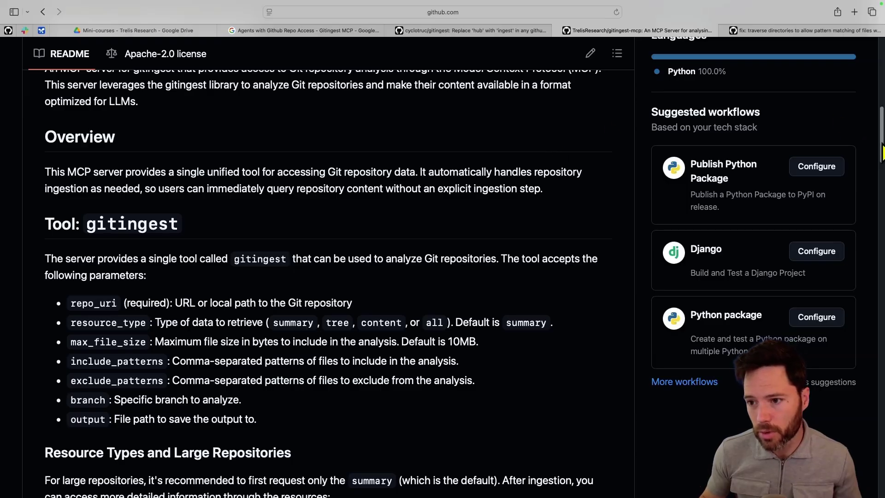
left_click_drag(881, 144, 880, 234)
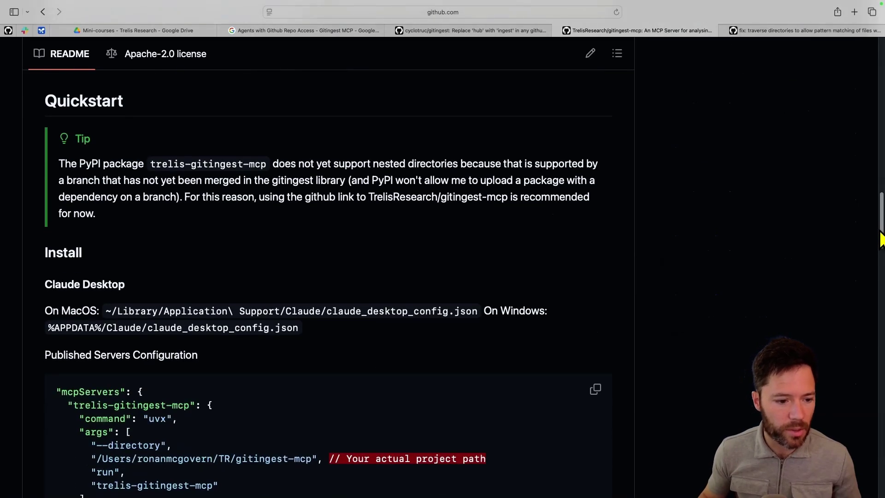
key("super+Tab")
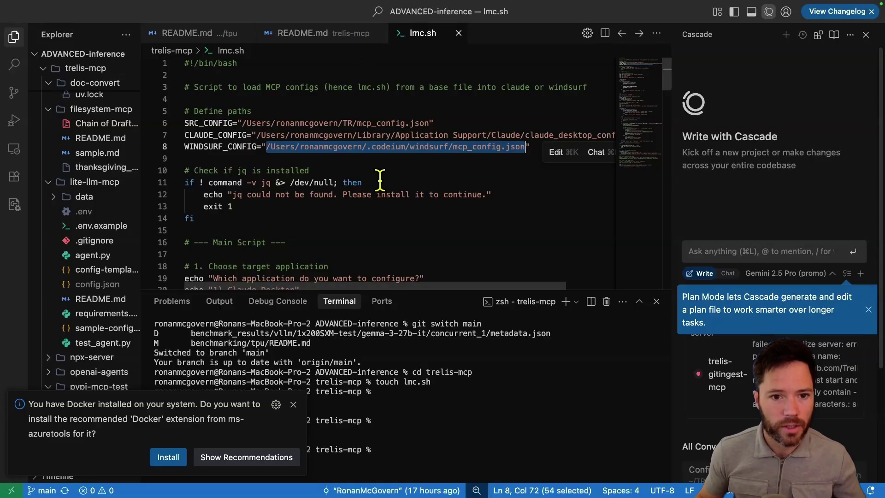
Copy the uvx inspector command from README line 180 and run it in the terminal.
key("super+Tab")
key("super+Tab")
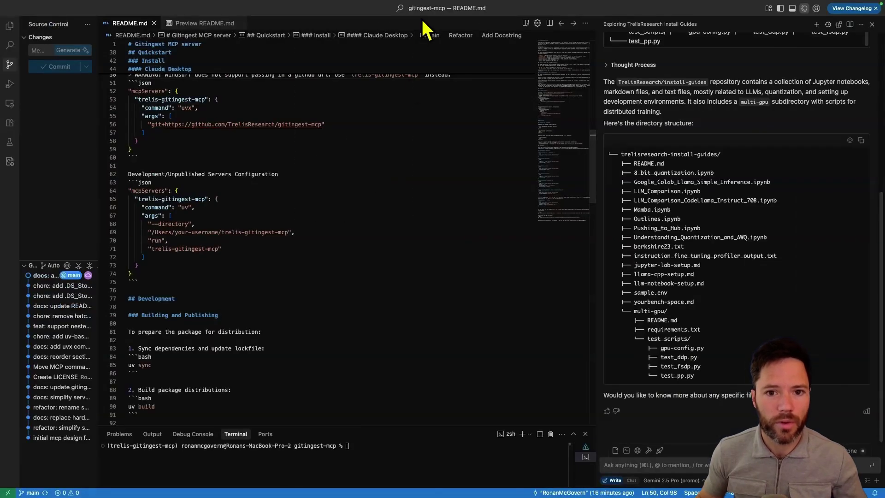
key("super+equal")
key("super+equal")
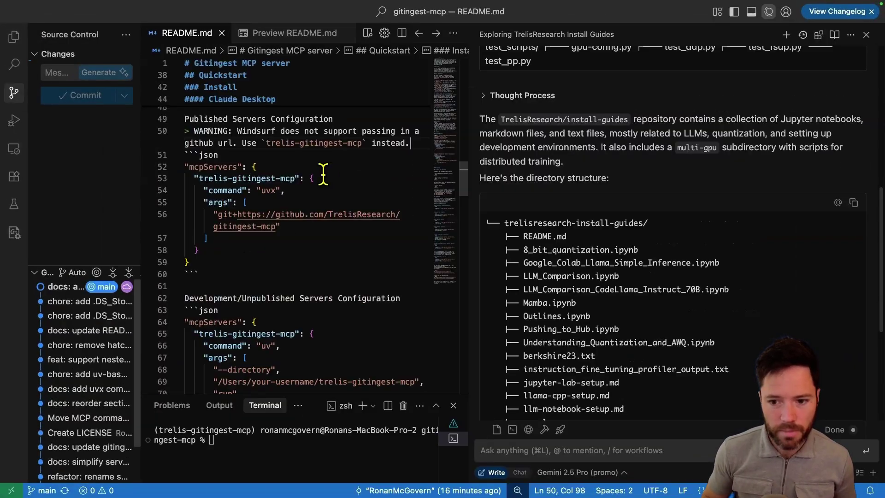
left_click(768, 11)
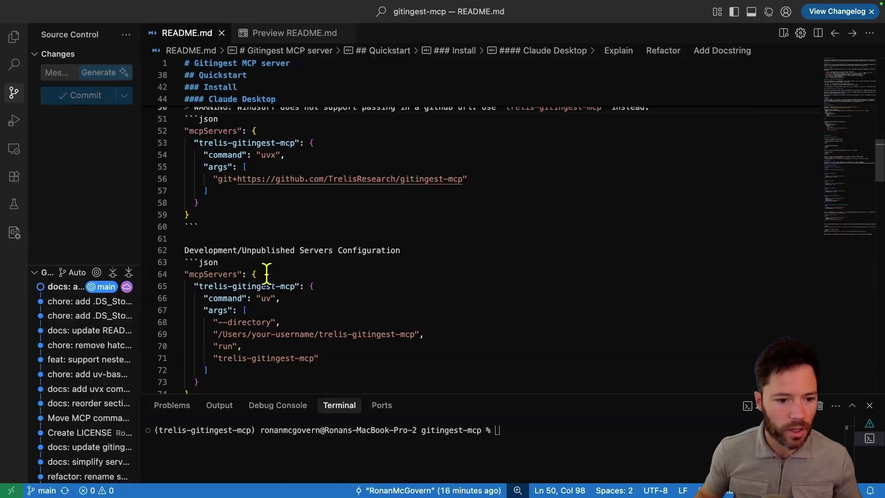
scroll(328, 221, "down", 10)
scroll(328, 243, "down", 15)
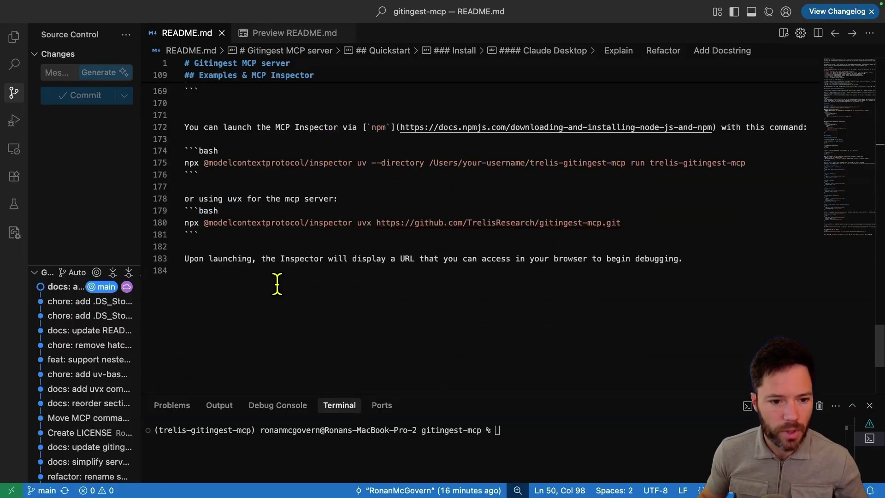
scroll(276, 283, "up", 2)
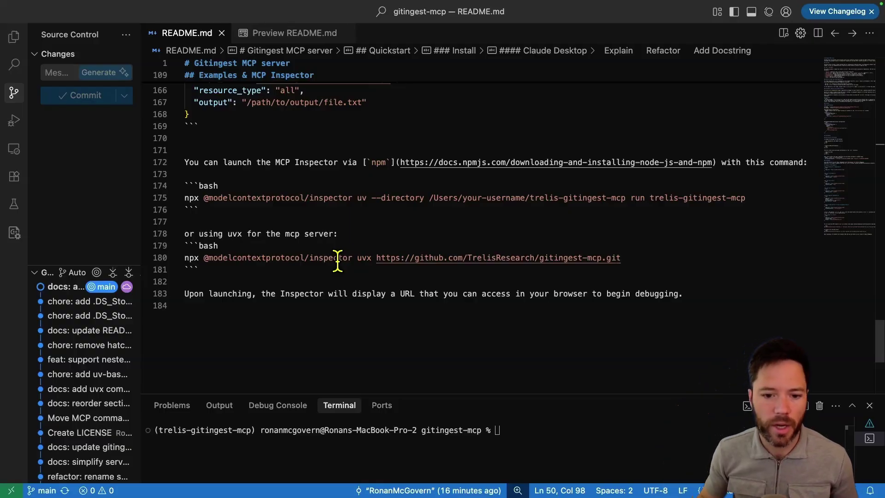
left_click_drag(621, 257, 184, 257)
key("super+c")
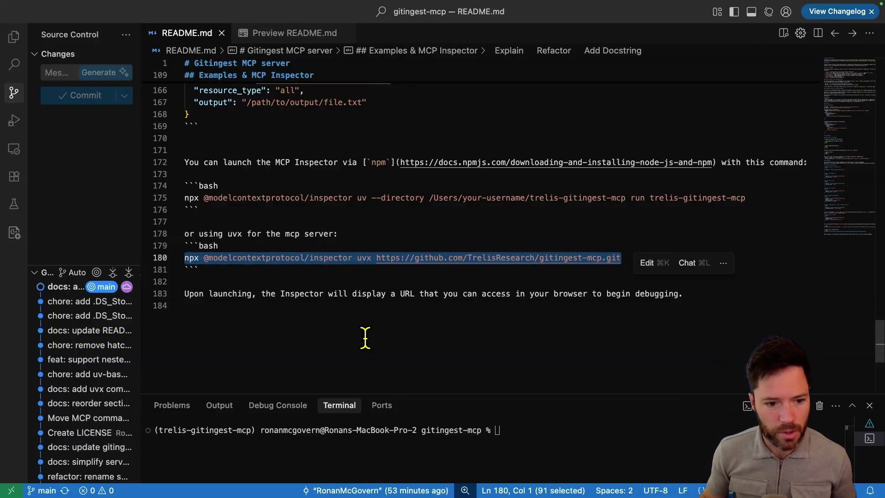
left_click(593, 429)
key("super+v")
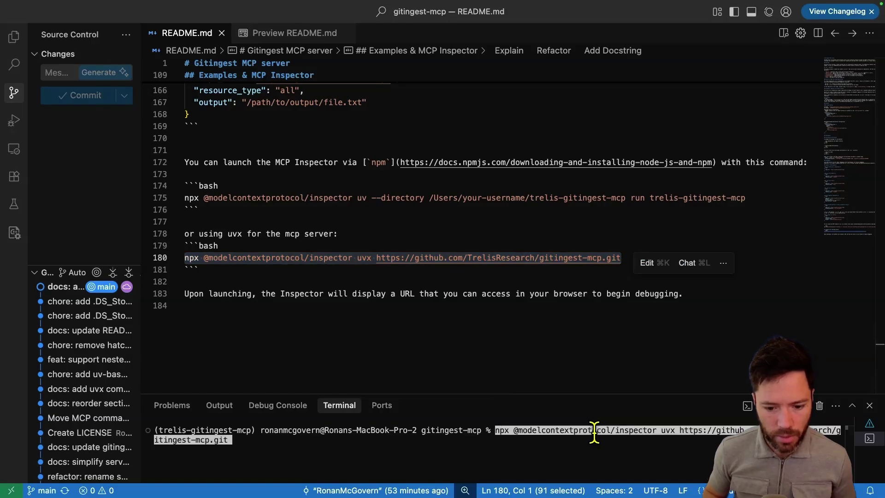
key("Return")
left_click_drag(476, 395, 491, 263)
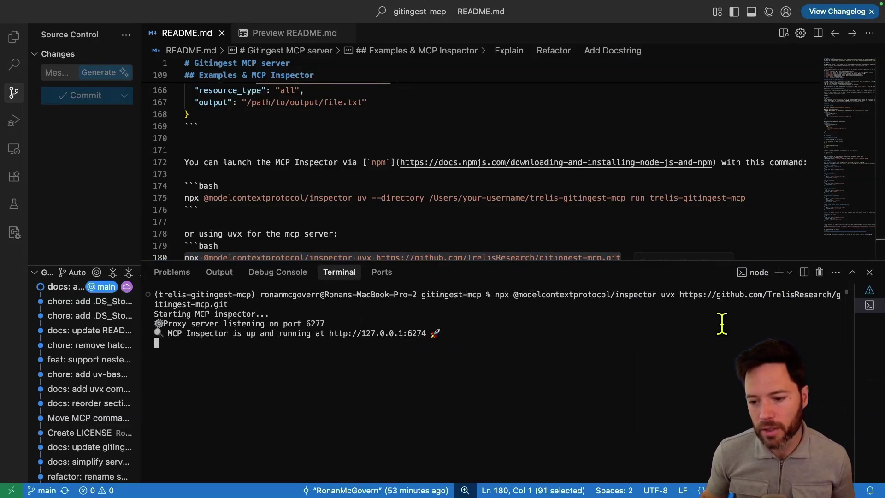
left_click(386, 339, "super")
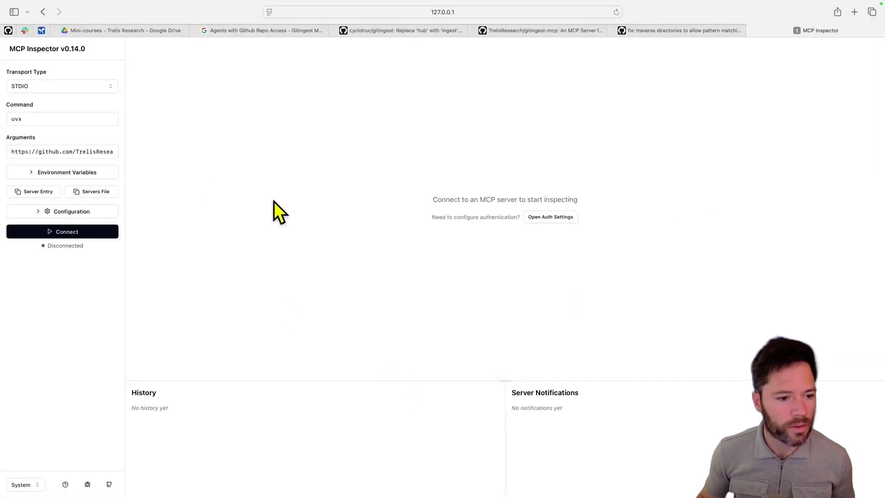
key("super+plus")
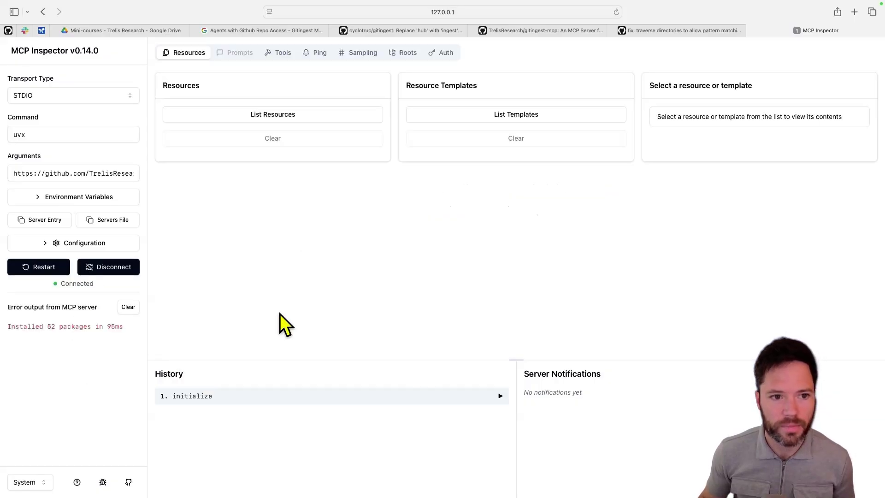
left_click(272, 55)
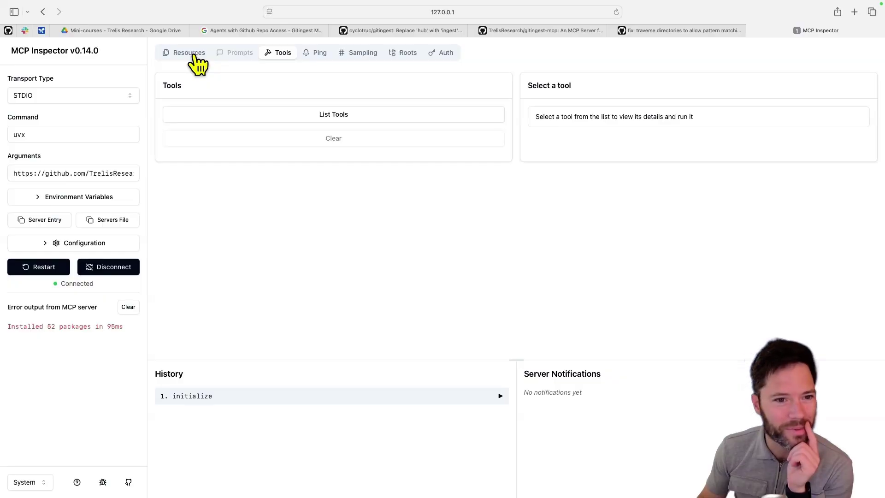
left_click(345, 121)
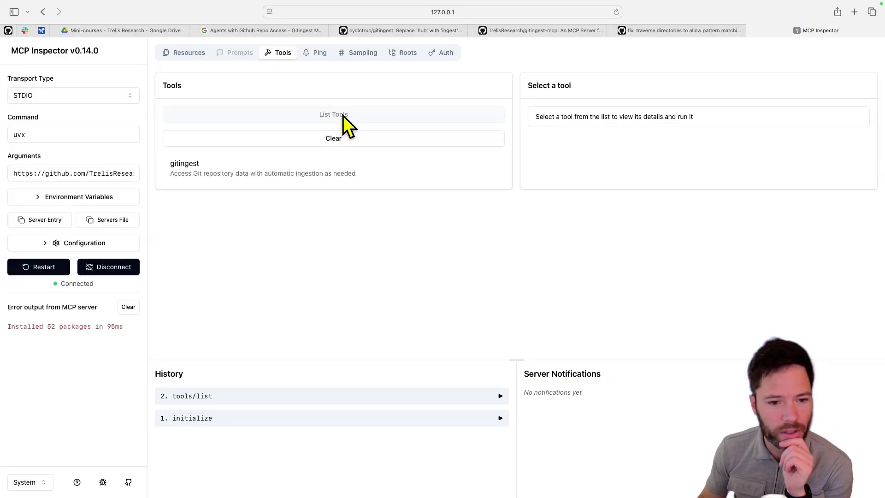
left_click(185, 171)
left_click(599, 147)
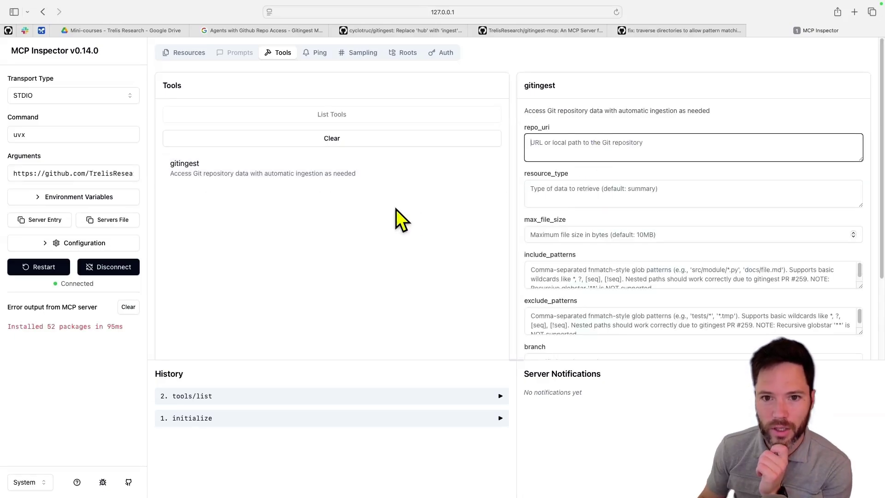
left_click(407, 32)
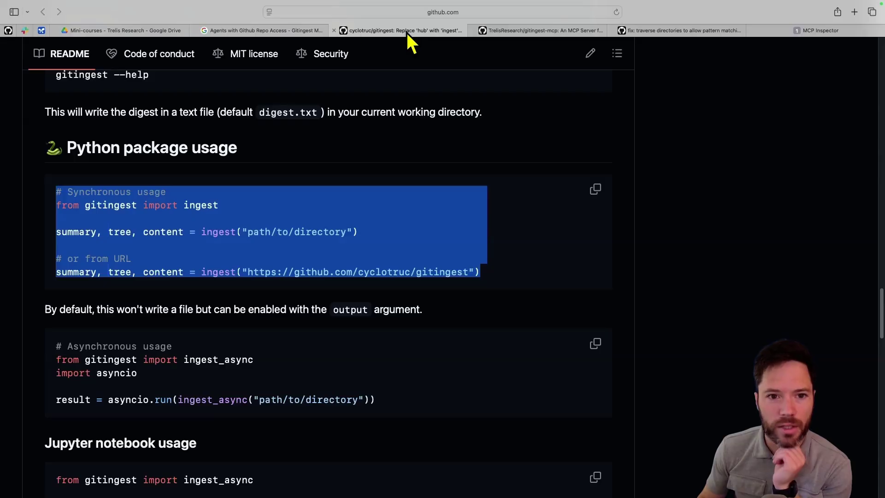
left_click(341, 12)
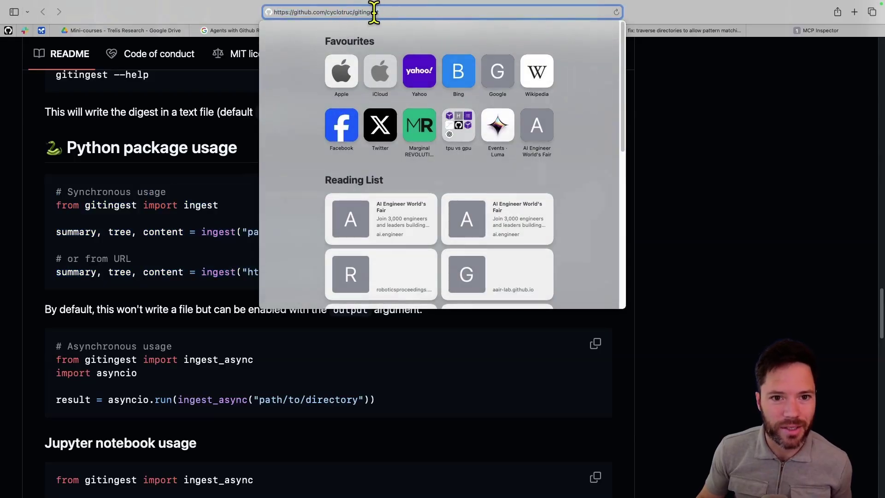
left_click(784, 143)
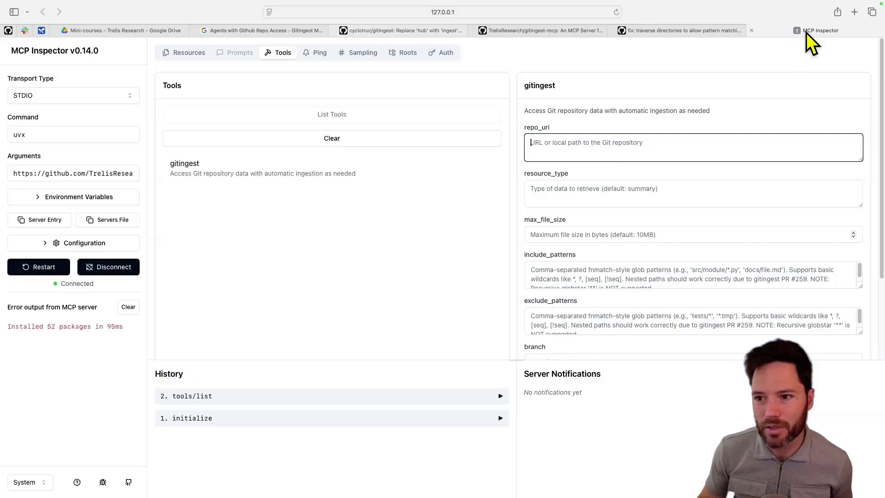
left_click(806, 31)
type("https://github.com/cyclotruc/gitingest")
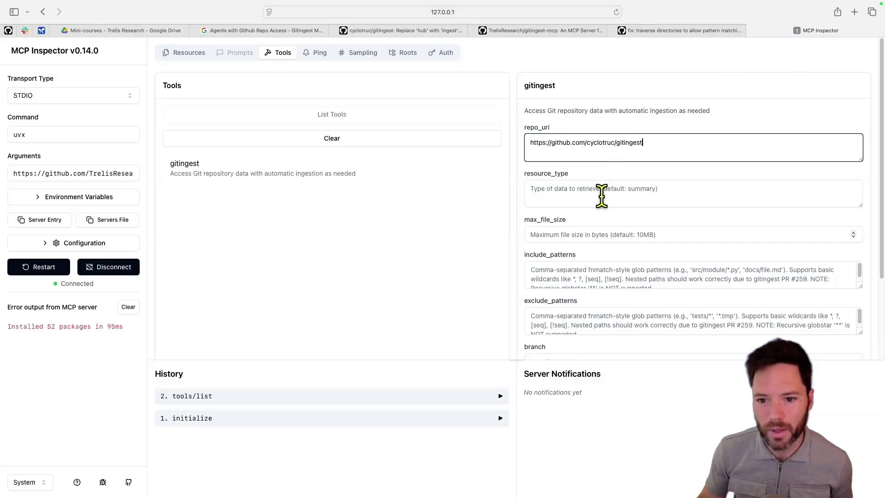
left_click(601, 195)
type("s")
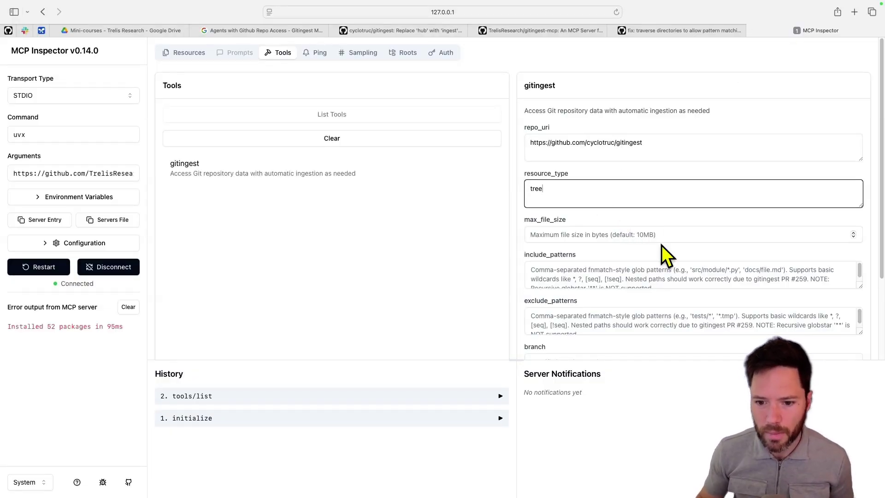
Run the gitingest tool and scroll through the returned directory structure.
scroll(882, 277, "down", 3)
scroll(882, 314, "down", 1)
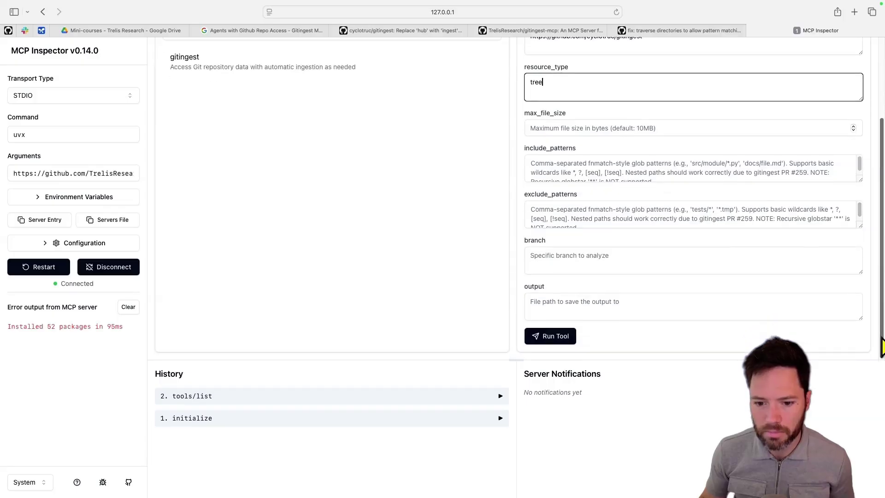
left_click(561, 340)
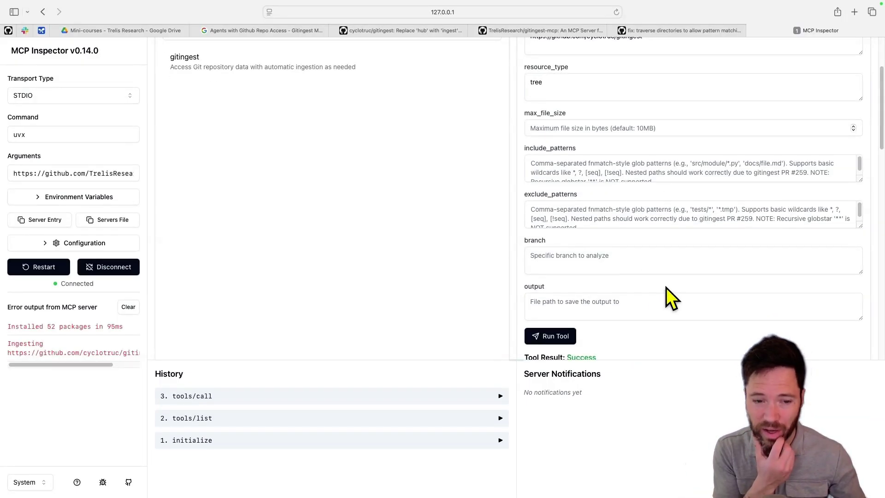
scroll(665, 288, "down", 10)
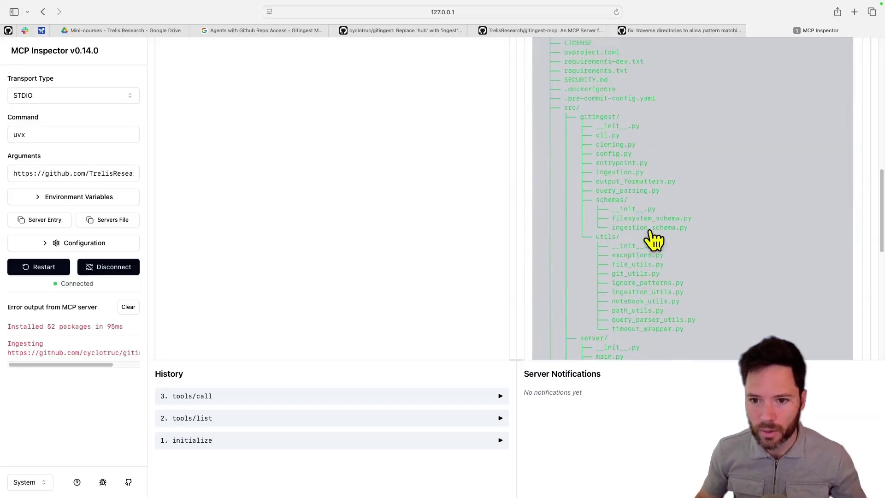
scroll(642, 158, "up", 2)
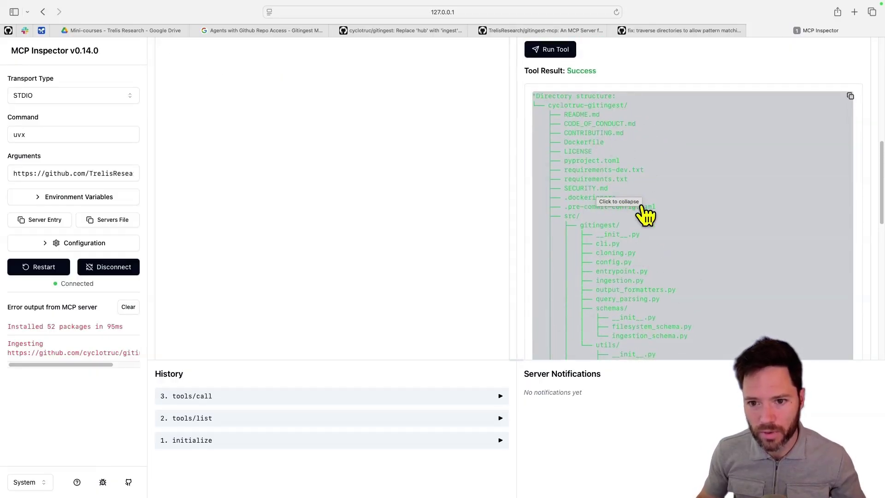
scroll(683, 206, "down", 5)
scroll(684, 211, "down", 2)
scroll(668, 237, "up", 3)
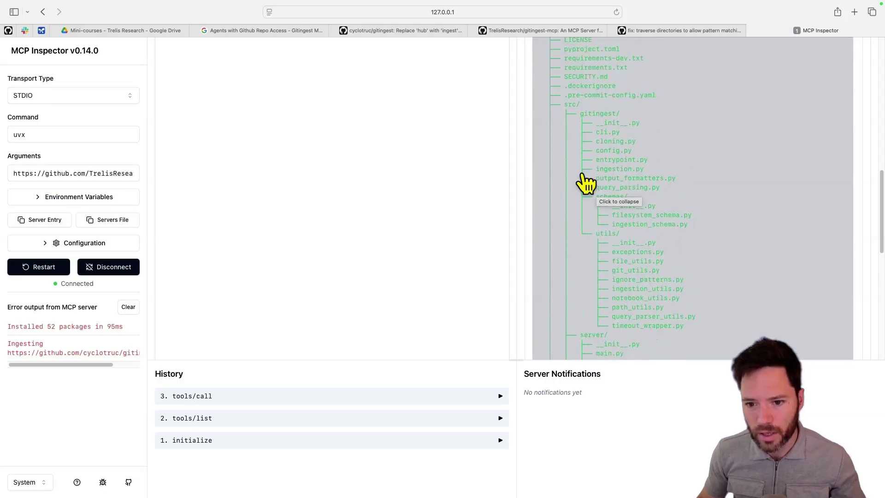
scroll(609, 199, "up", 10)
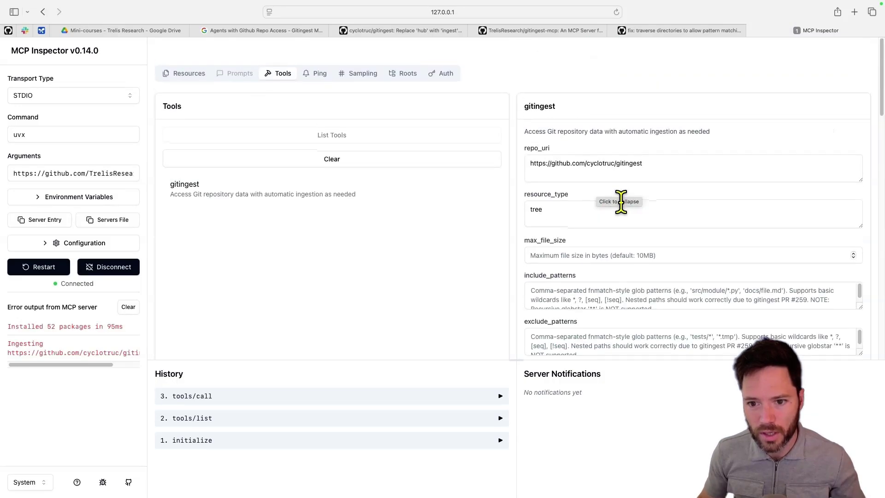
left_click(576, 270)
type("src/gitingest/*")
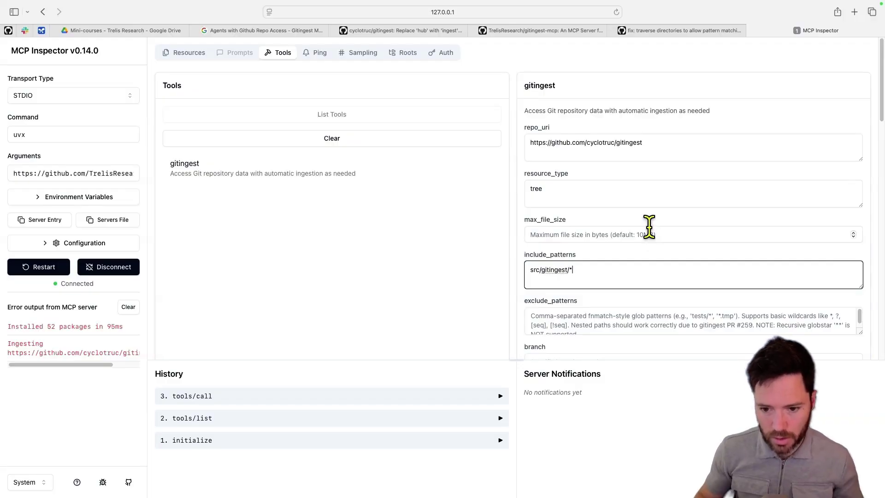
scroll(648, 225, "down", 10)
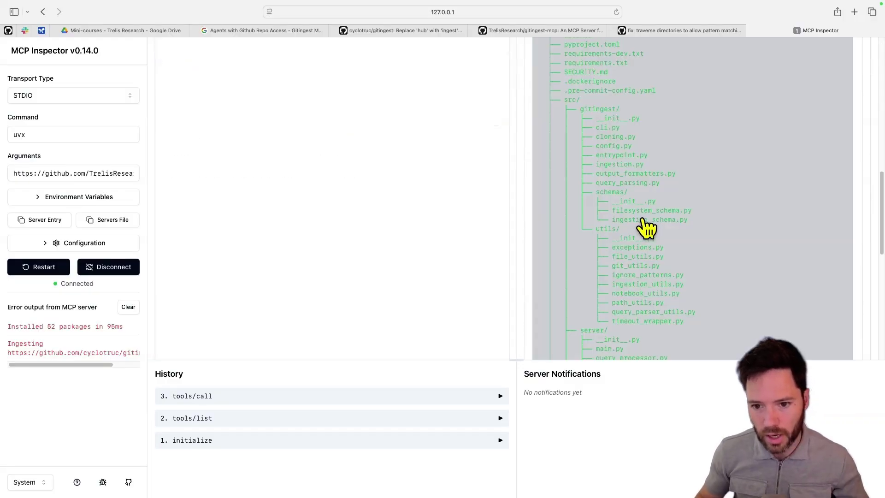
scroll(644, 227, "up", 6)
scroll(633, 315, "down", 8)
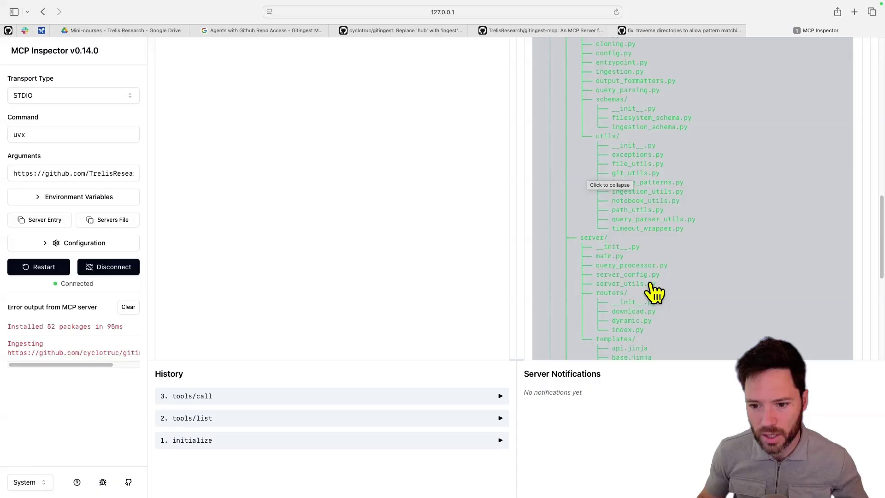
scroll(628, 286, "up", 5)
scroll(574, 171, "up", 1)
left_click(564, 176)
scroll(677, 203, "up", 5)
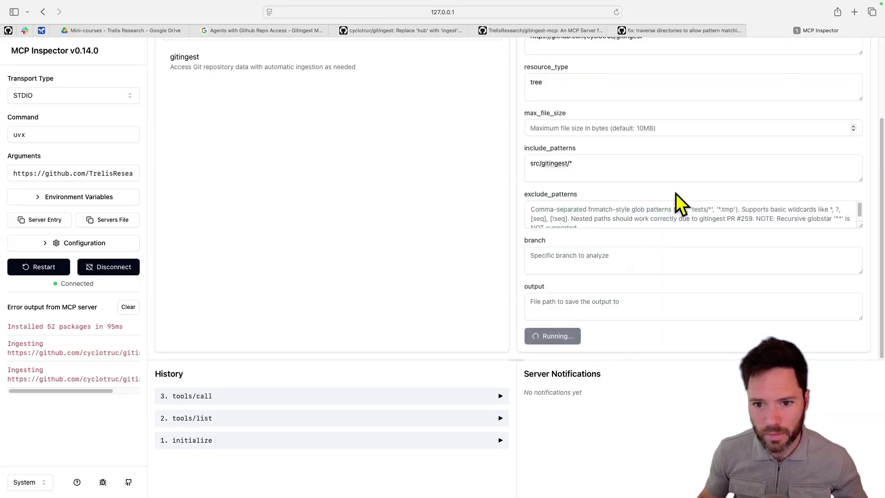
scroll(675, 288, "up", 10)
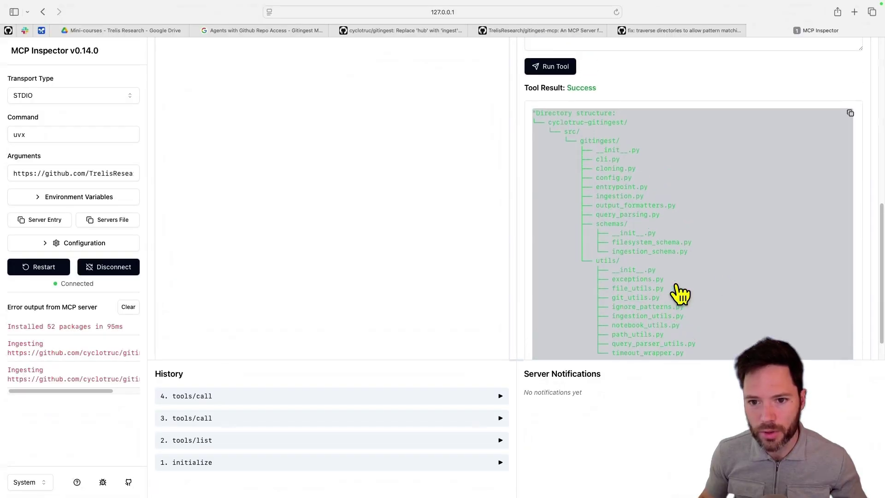
scroll(674, 286, "up", 1)
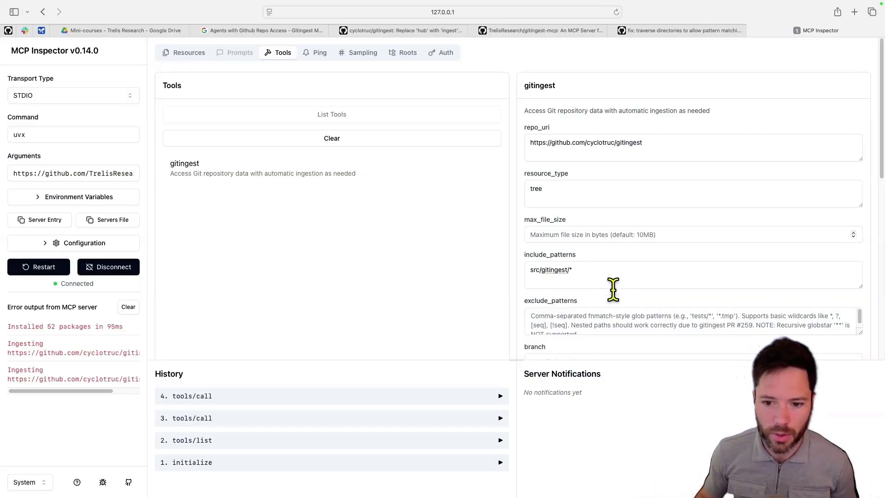
scroll(612, 259, "down", 5)
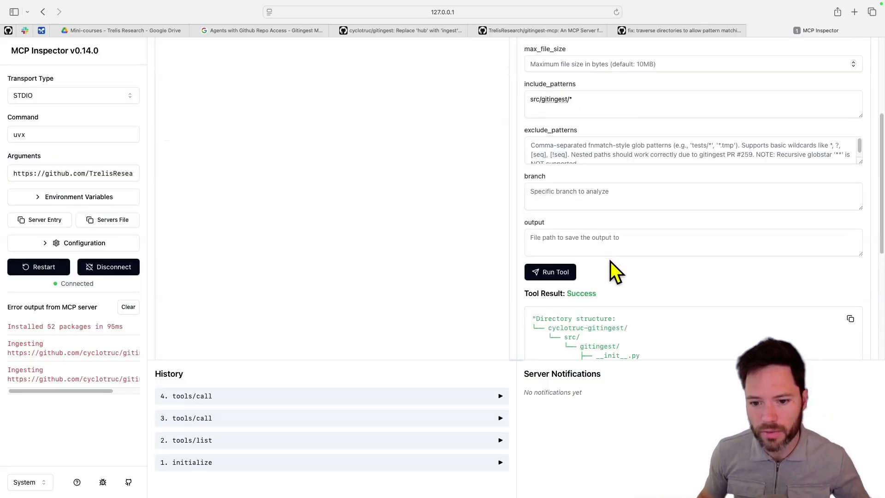
left_click(551, 236)
triple_click(593, 346)
left_click(567, 237)
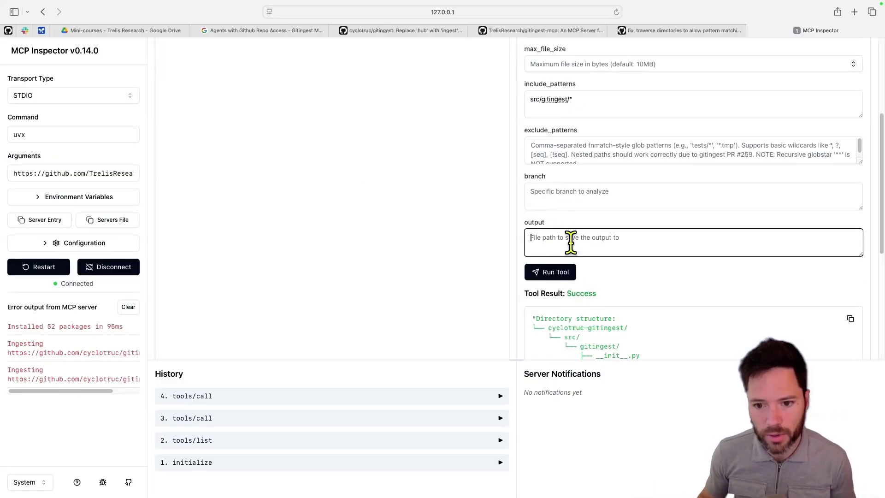
left_click(577, 200)
scroll(639, 270, "up", 5)
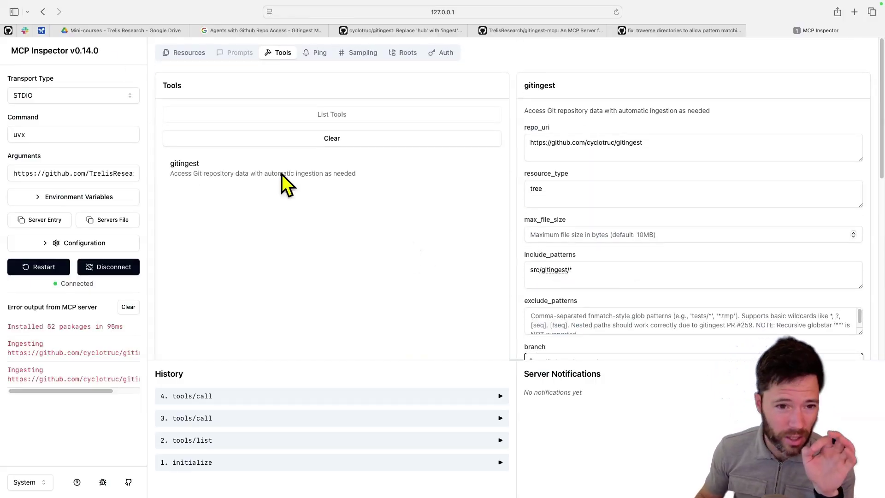
List the server's resources and open Summary, Tree and Content: gitingest in turn.
left_click(179, 57)
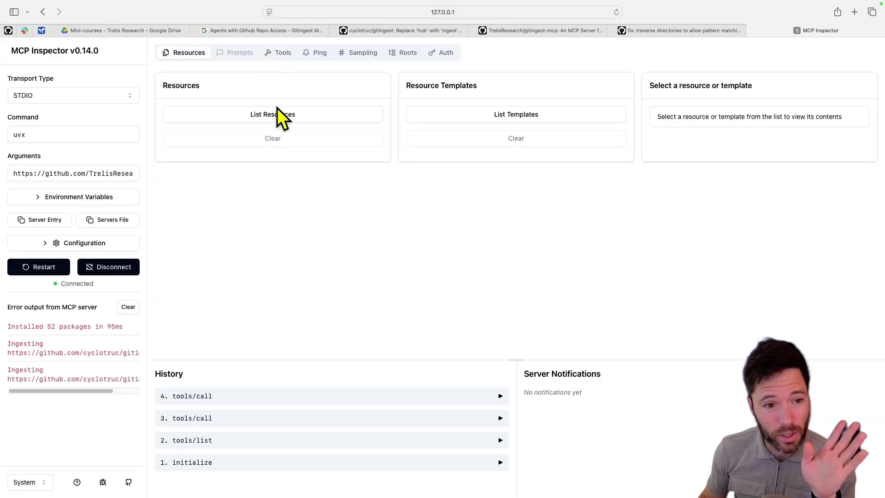
left_click(278, 53)
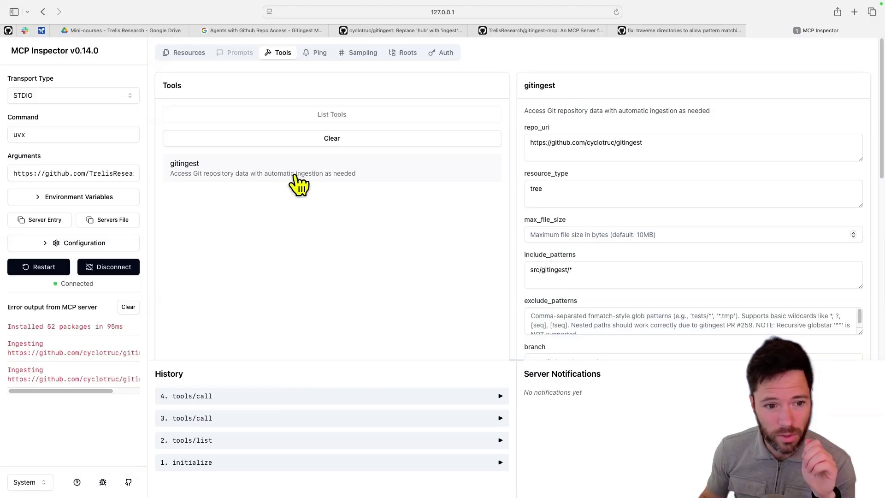
left_click(184, 53)
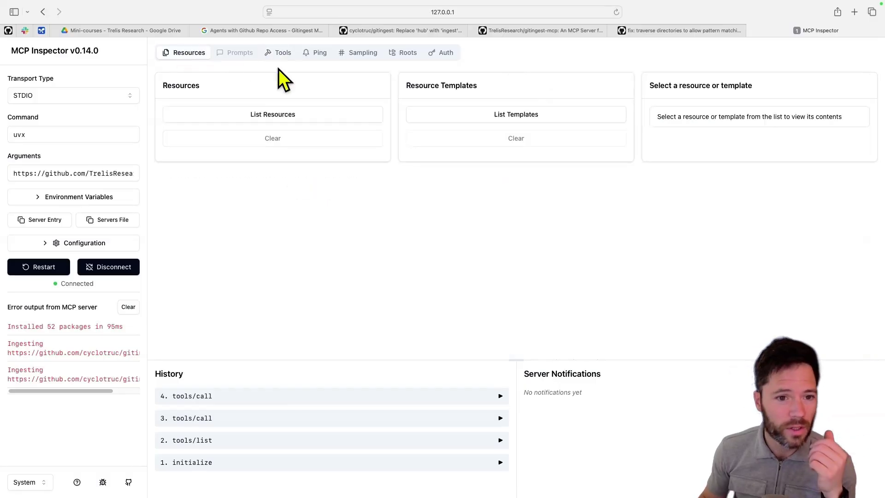
left_click(281, 115)
left_click(248, 170)
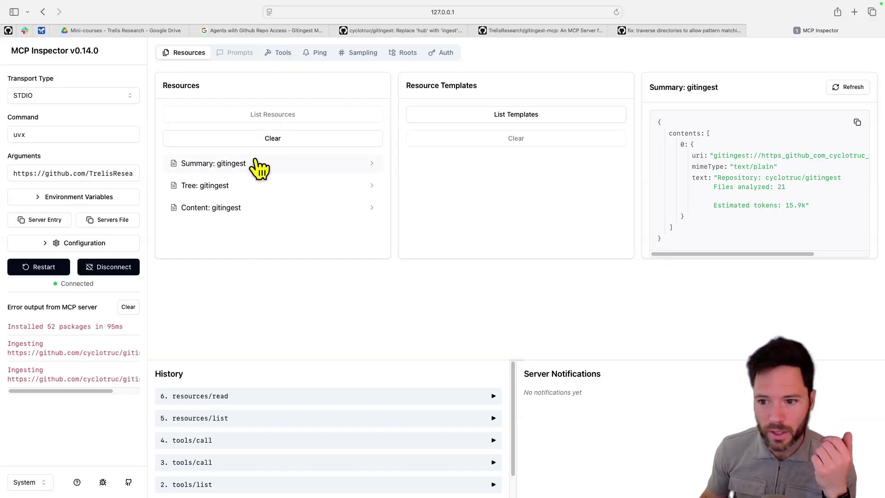
left_click(207, 187)
left_click(246, 213)
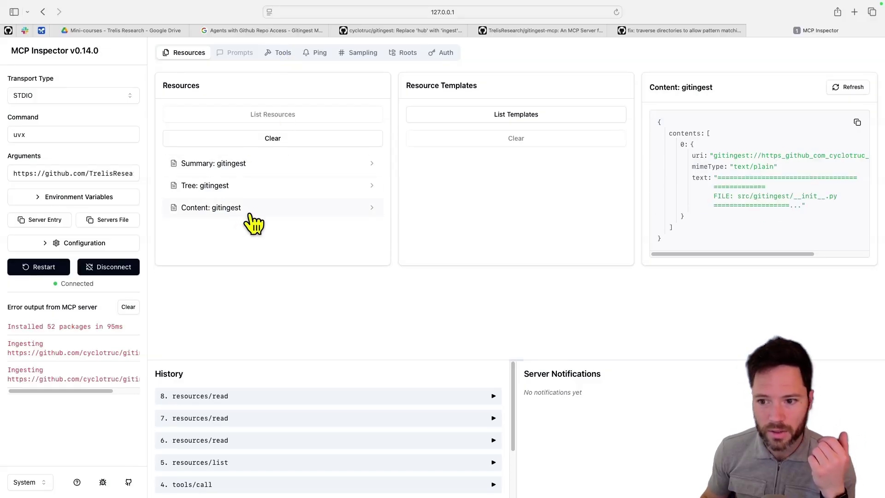
left_click(246, 169)
Compare the tool form's resource_type tree value with the summary and tree resources.
left_click(278, 53)
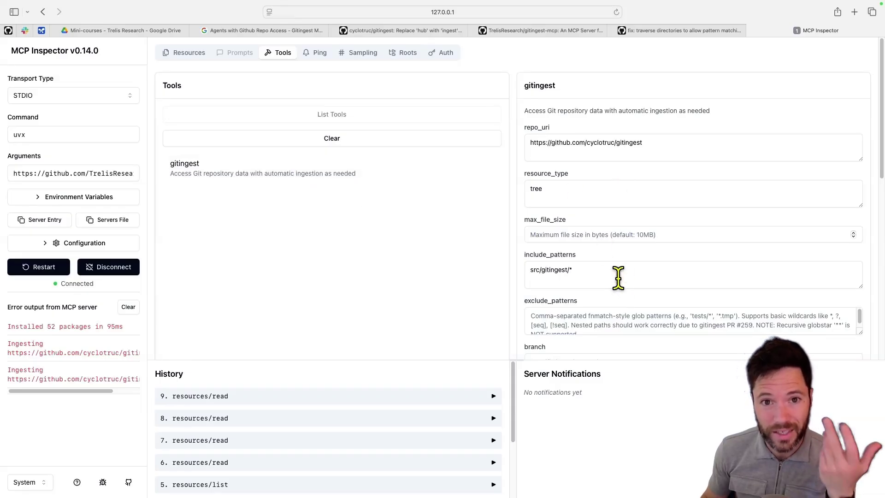
left_click(584, 190)
double_click(544, 191)
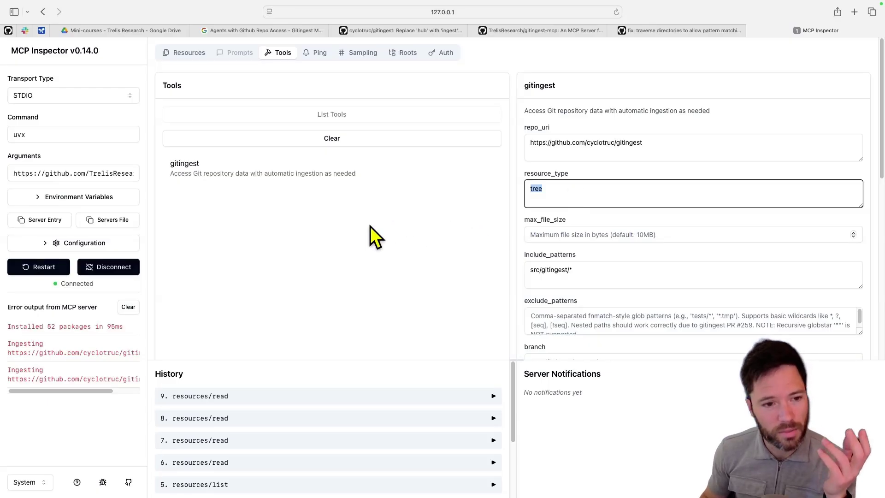
left_click(182, 55)
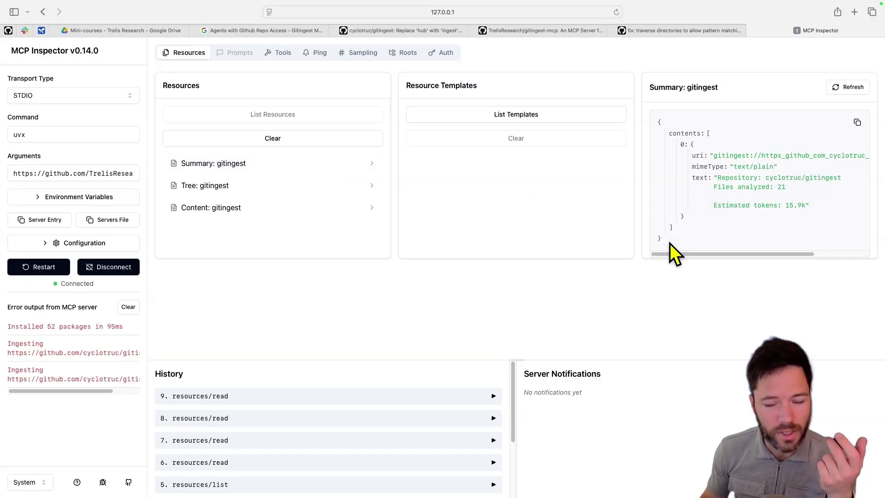
left_click_drag(670, 244, 652, 122)
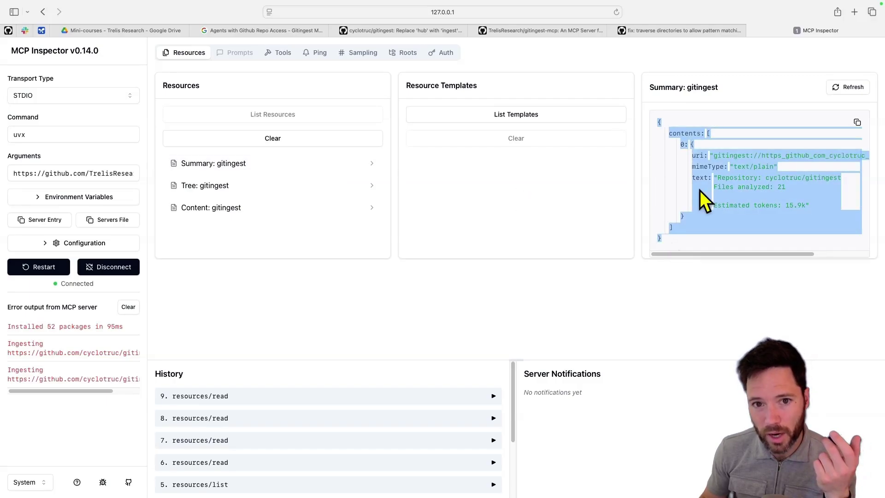
left_click(716, 233)
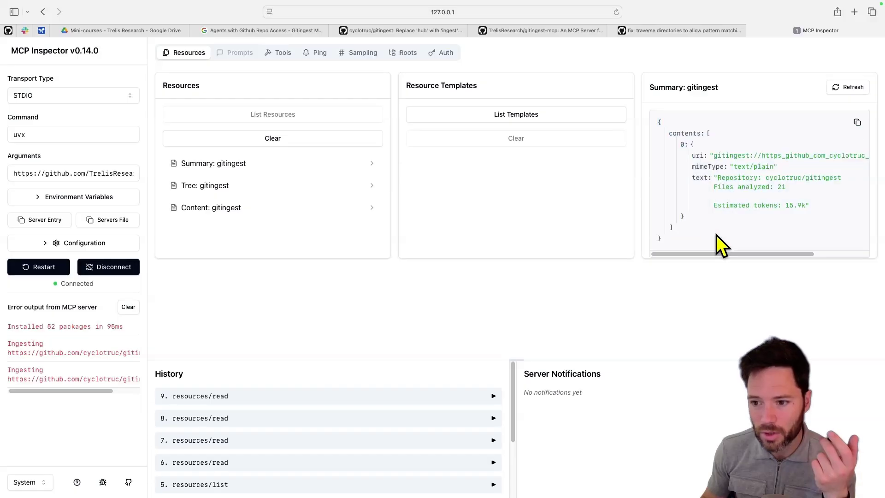
left_click(222, 186)
left_click_drag(732, 178, 707, 233)
left_click(738, 212)
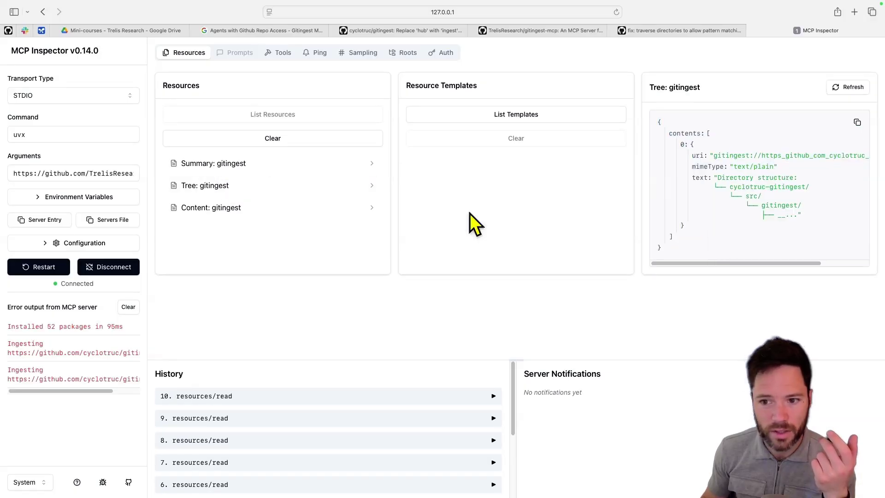
Recheck the summary's file and token counts, then expand the full Content file text.
left_click(258, 165)
mouse_move(810, 231)
left_mouse_down()
mouse_move(751, 201)
mouse_move(730, 152)
left_mouse_up()
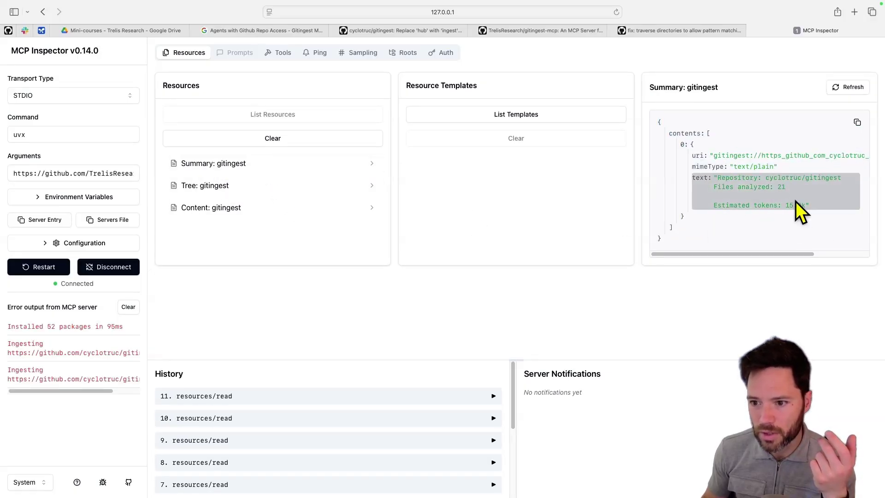
left_click(231, 188)
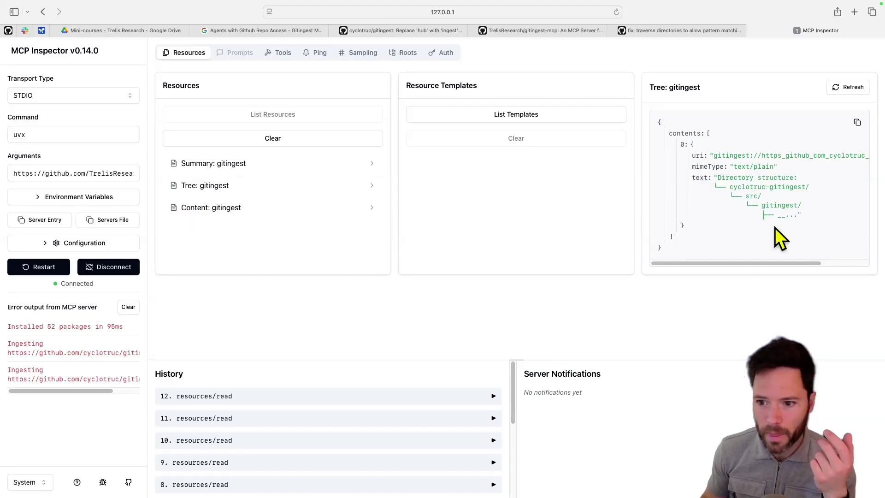
left_click(294, 213)
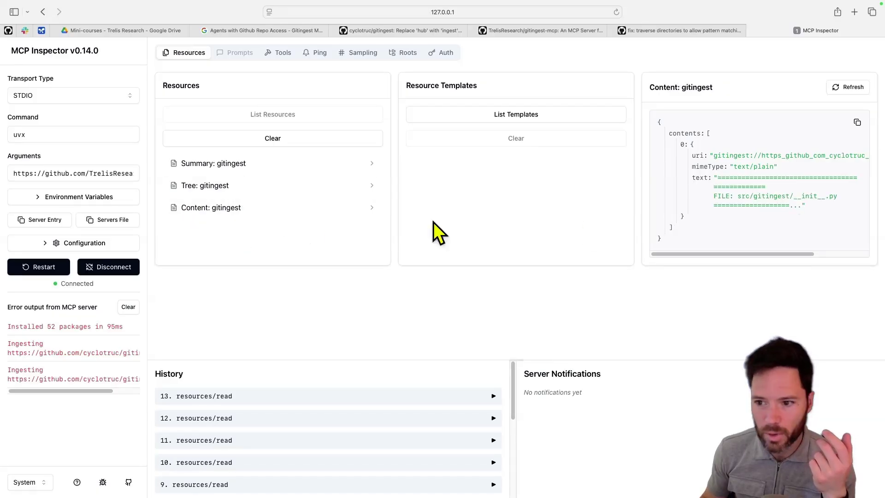
left_click(761, 207)
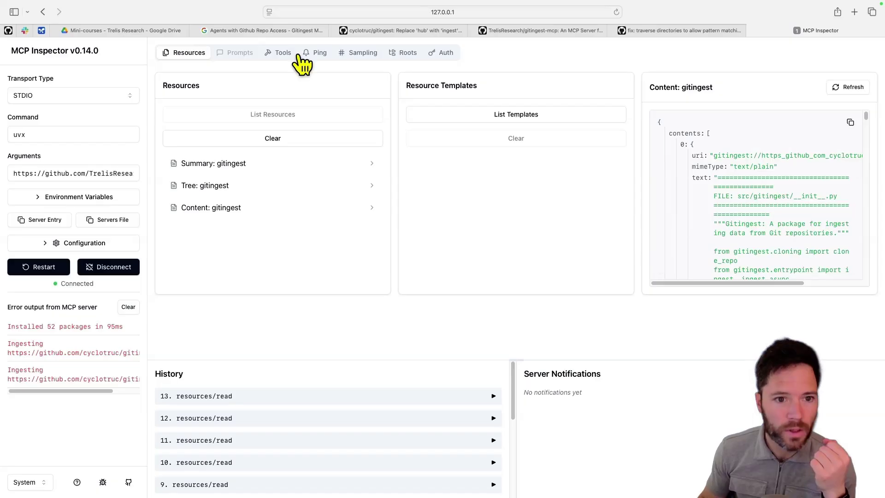
Return to the gitingest tool form and switch to the Windsurf editor.
left_click(282, 56)
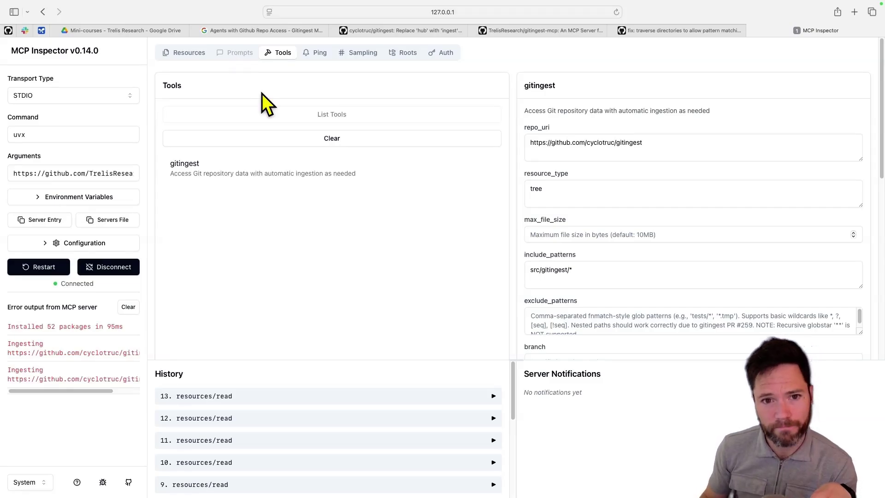
mouse_move(400, 29)
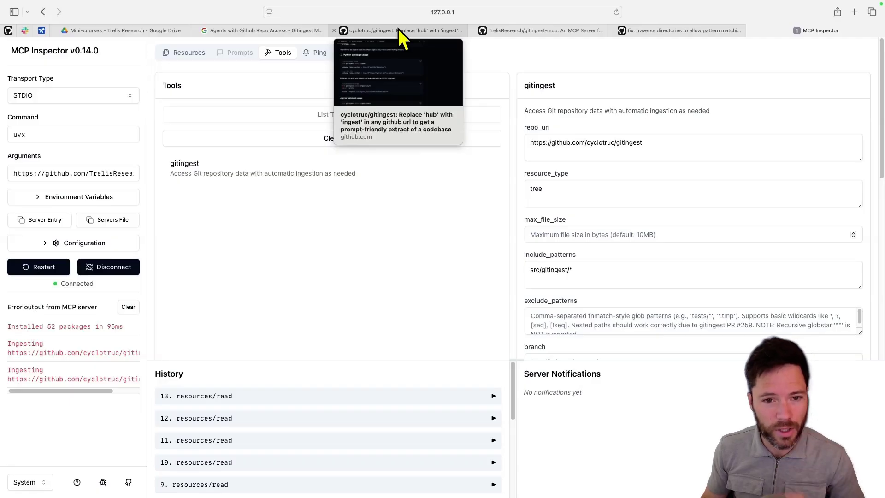
key("super+Tab")
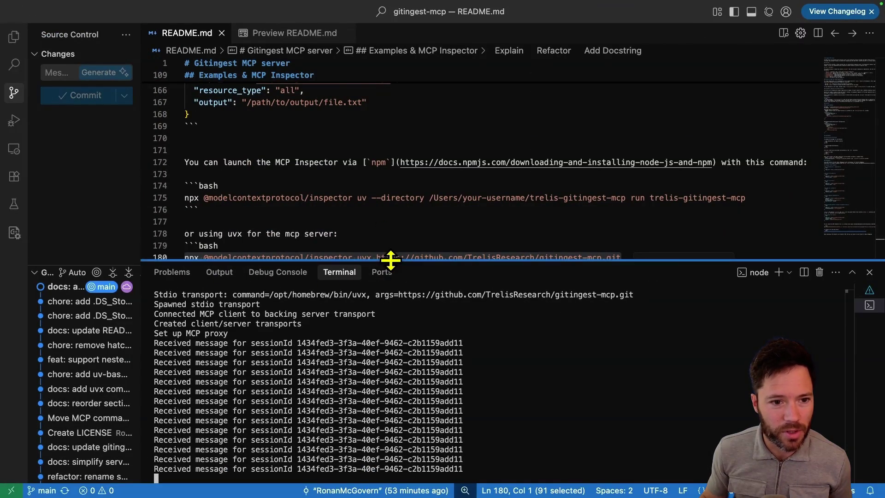
Shrink the terminal and open src/gitingest_mcp/server.py from the Explorer.
left_click_drag(391, 260, 401, 358)
left_click(14, 36)
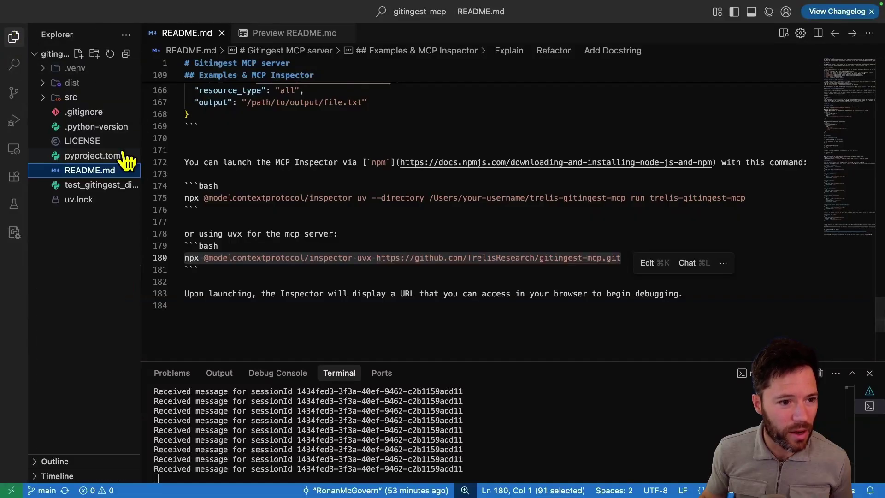
left_click(74, 98)
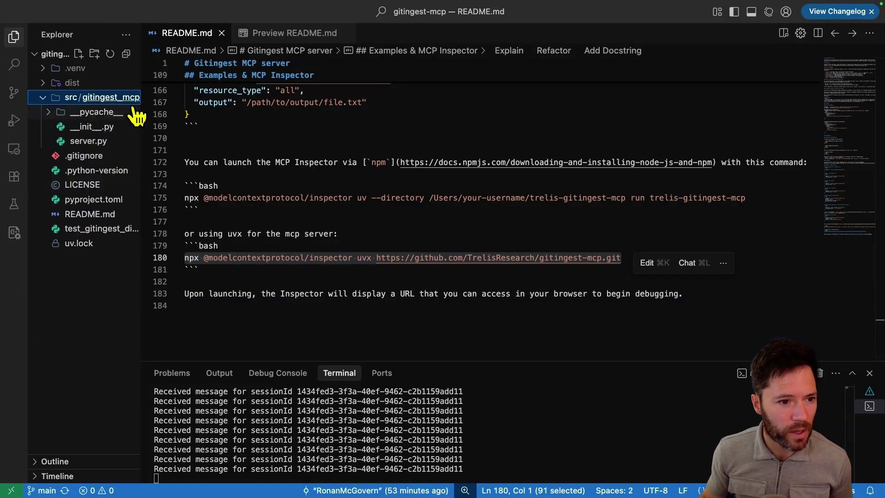
left_click(89, 140)
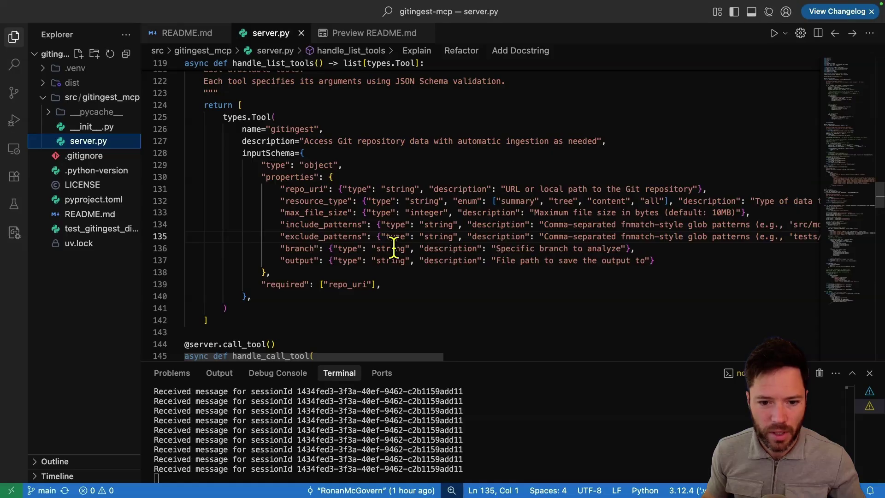
Read the include_patterns description and its 'src/module/*.py' glob example.
scroll(394, 249, "right", 2)
double_click(320, 228)
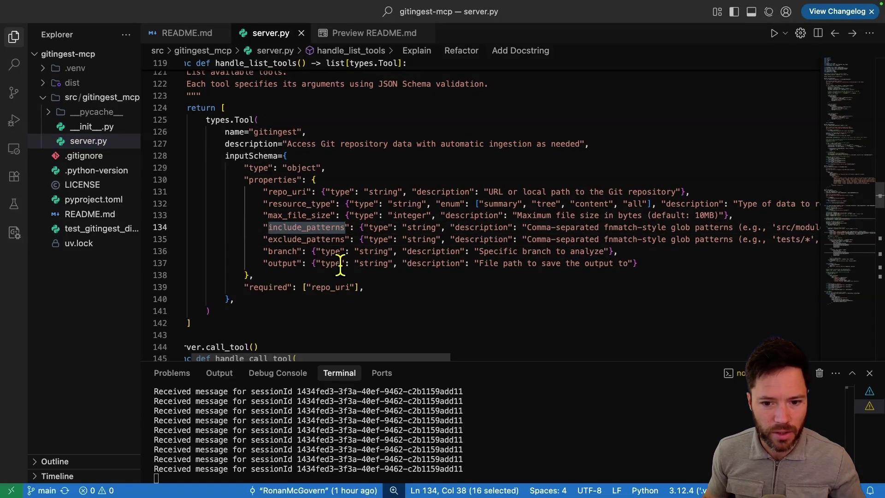
scroll(341, 254, "right", 10)
scroll(410, 239, "right", 2)
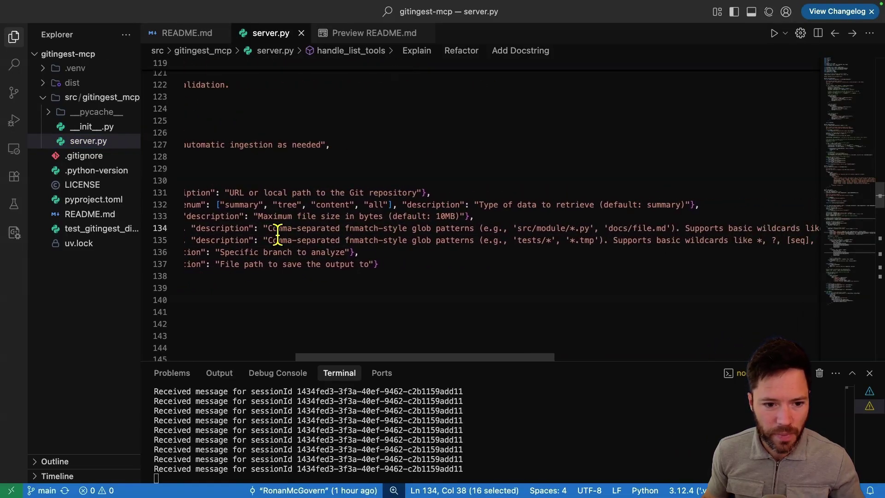
left_click_drag(268, 228, 482, 227)
scroll(492, 229, "right", 3)
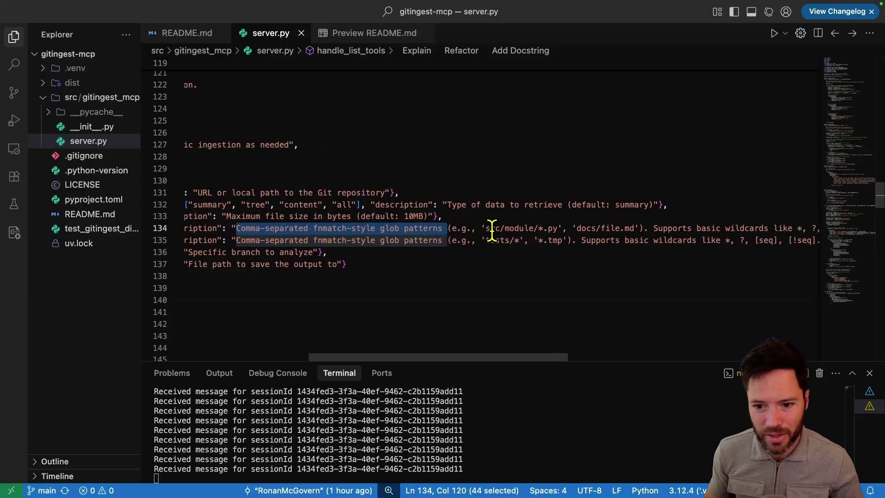
scroll(492, 229, "right", 5)
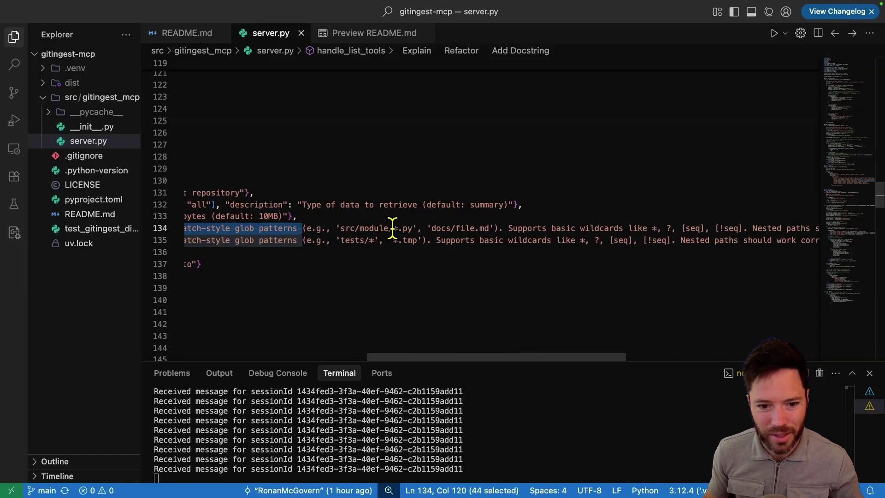
double_click(392, 228)
scroll(437, 237, "right", 5)
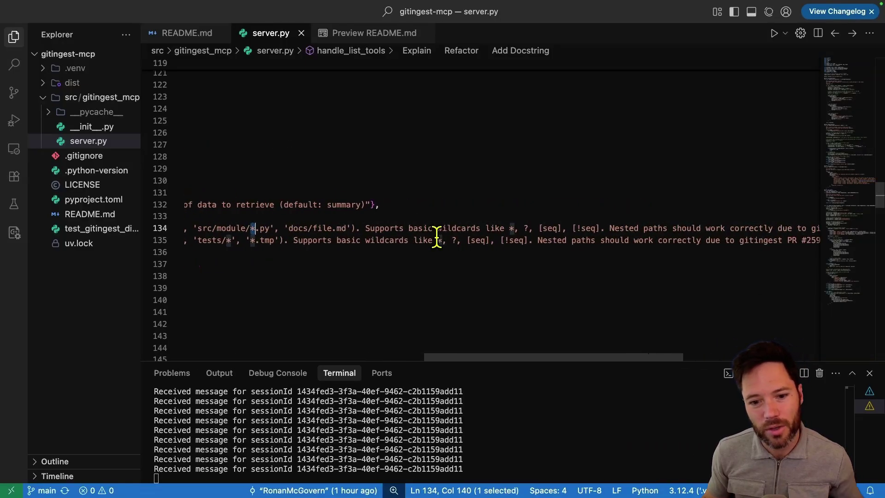
scroll(436, 238, "right", 10)
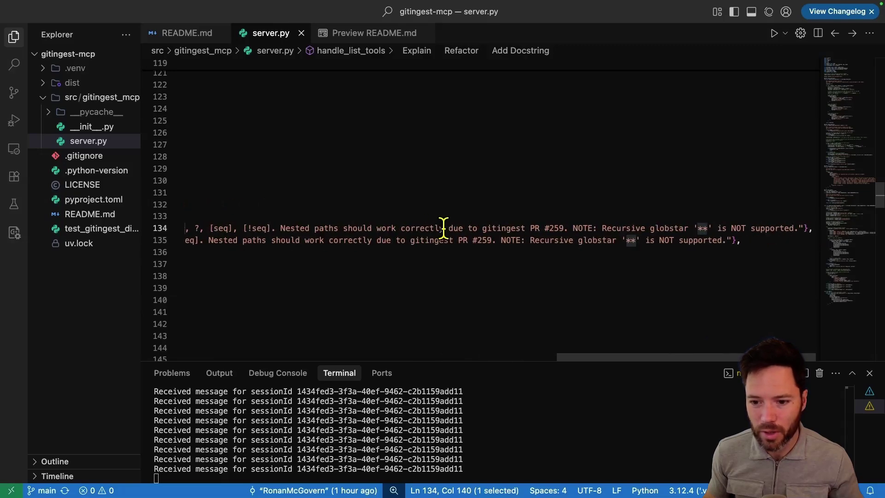
Highlight the note that recursive globstar '**' is unsupported and the example glob patterns.
left_click_drag(602, 229, 793, 230)
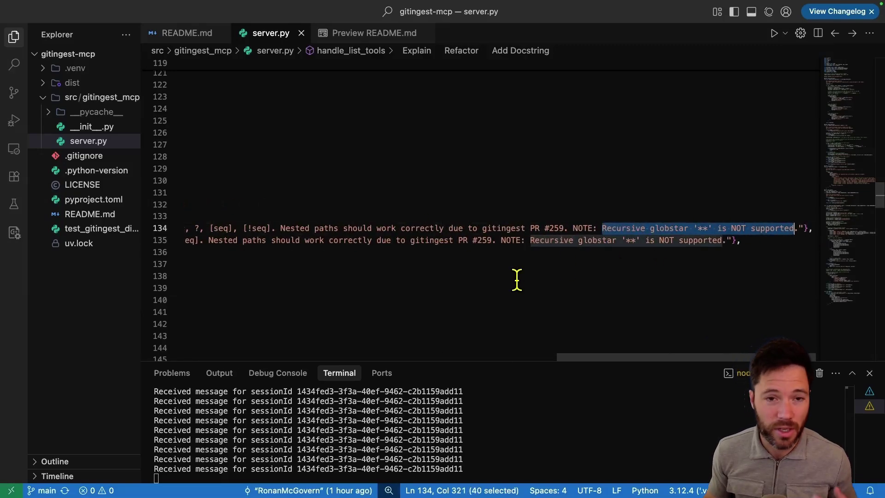
scroll(335, 231, "left", 8)
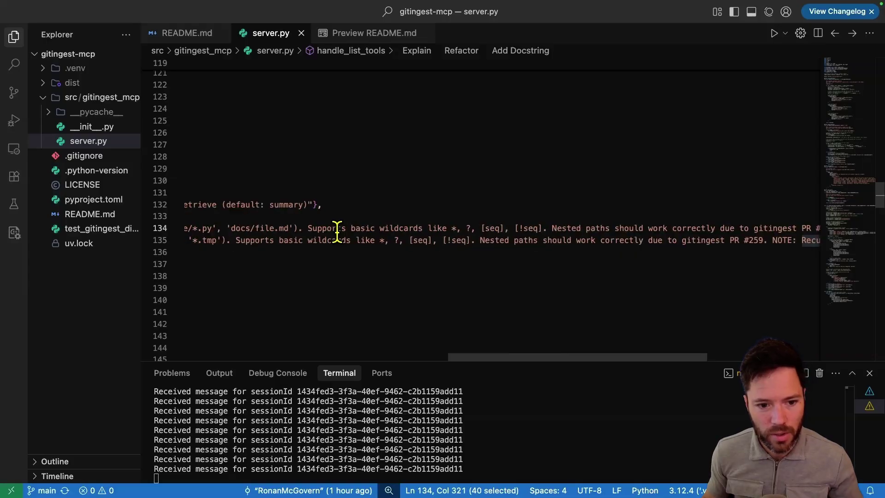
scroll(309, 231, "left", 7)
scroll(308, 232, "left", 3)
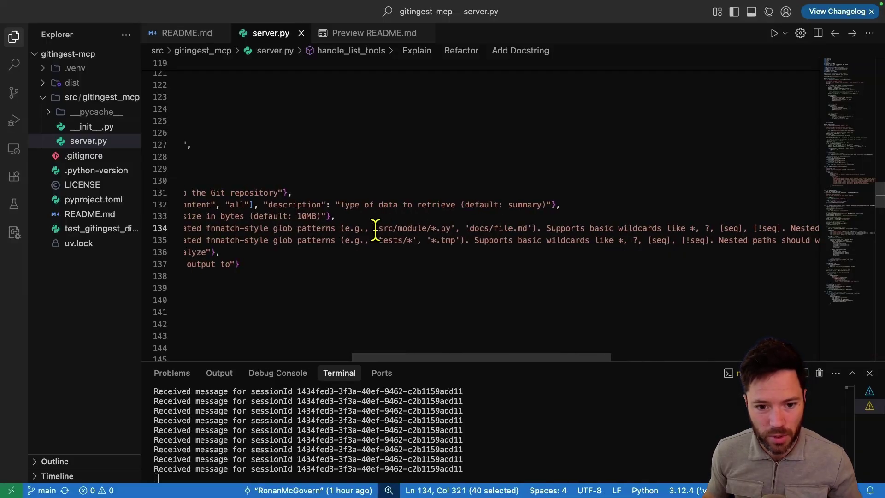
left_click_drag(375, 229, 575, 229)
scroll(413, 243, "left", 2)
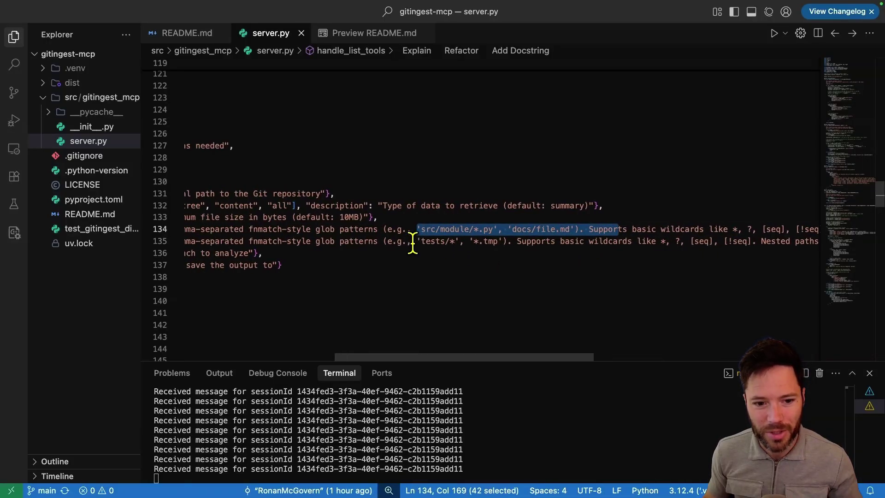
scroll(414, 243, "left", 2)
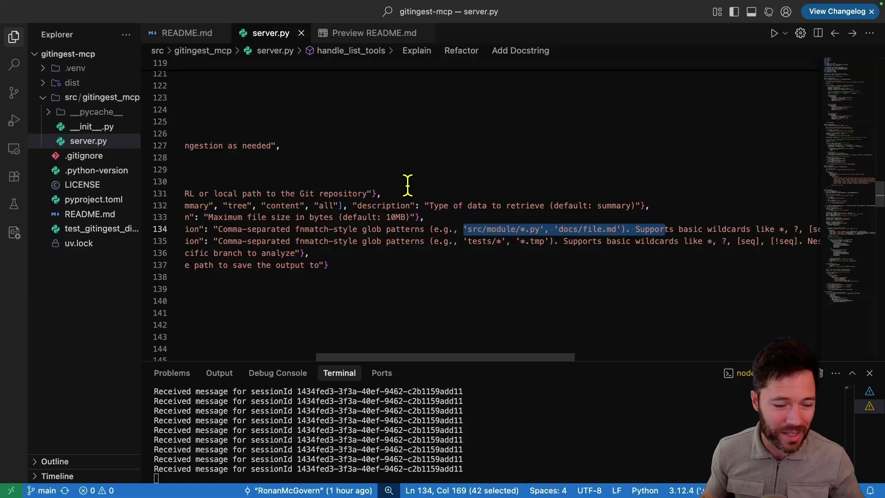
scroll(398, 217, "left", 10)
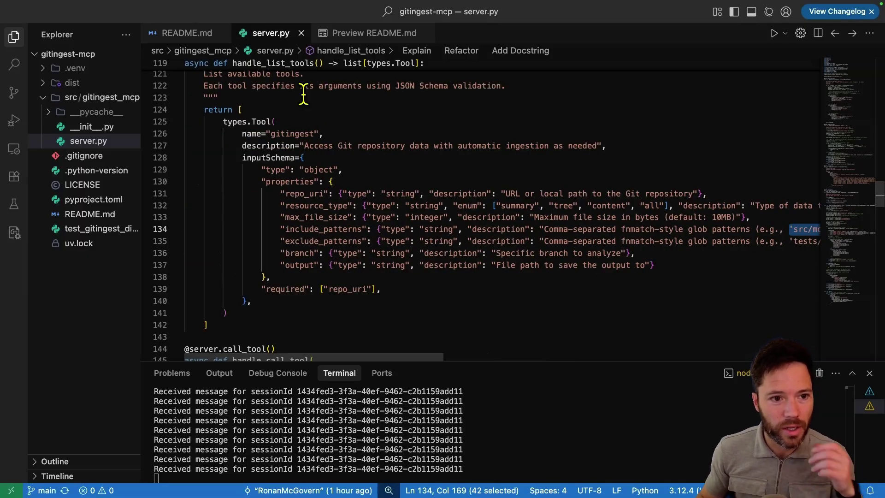
Inspect pyproject.toml's gitingest dependency pinned to the PR #259 fork commit, then return to the browser.
left_click(95, 200)
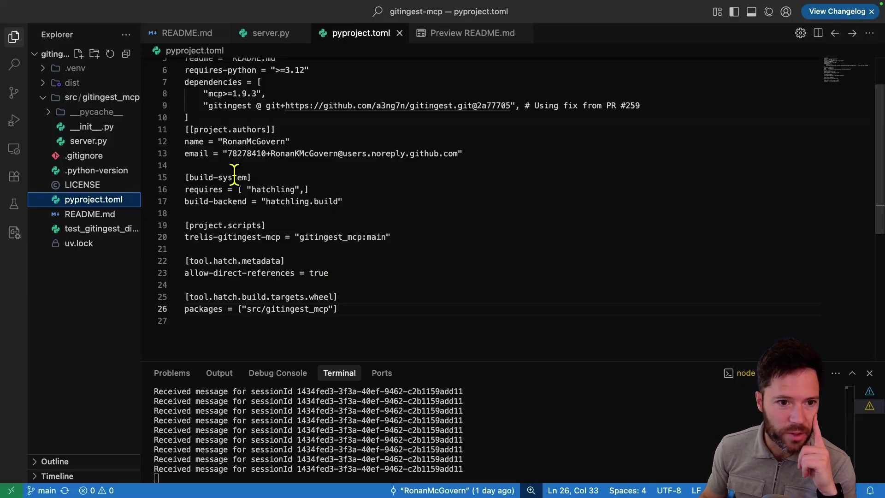
scroll(288, 226, "up", 2)
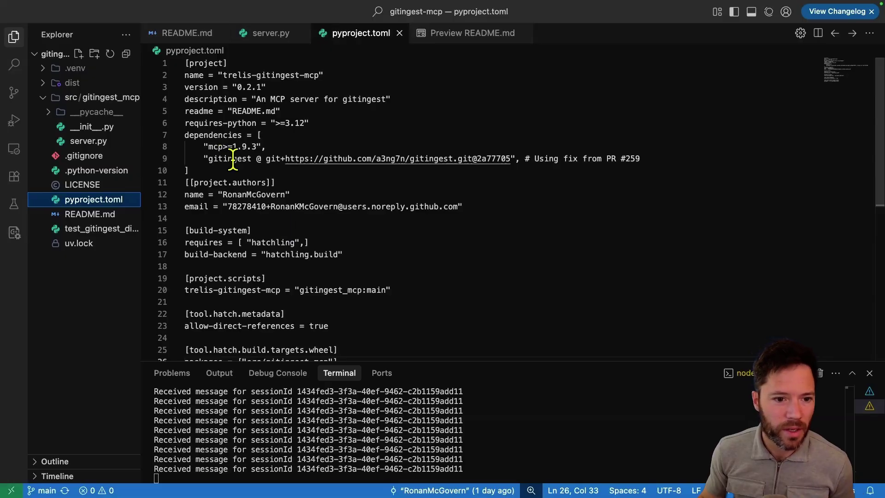
left_click_drag(207, 162, 251, 162)
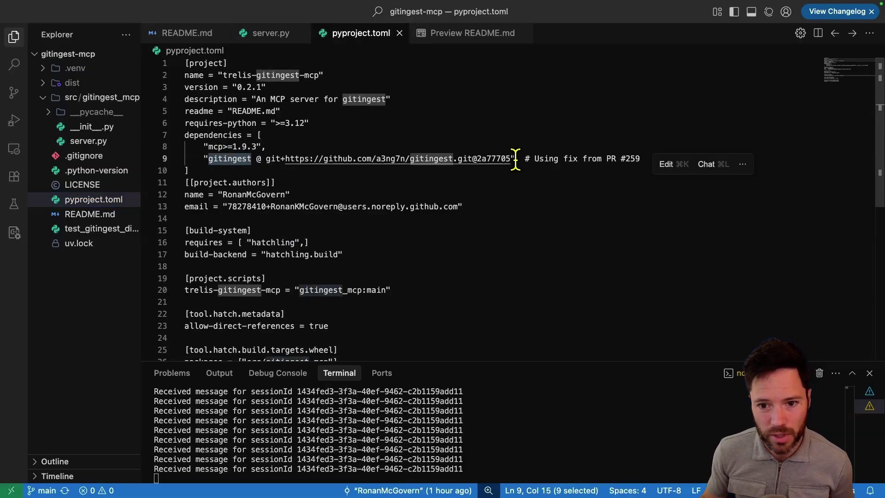
left_click_drag(514, 158, 256, 159)
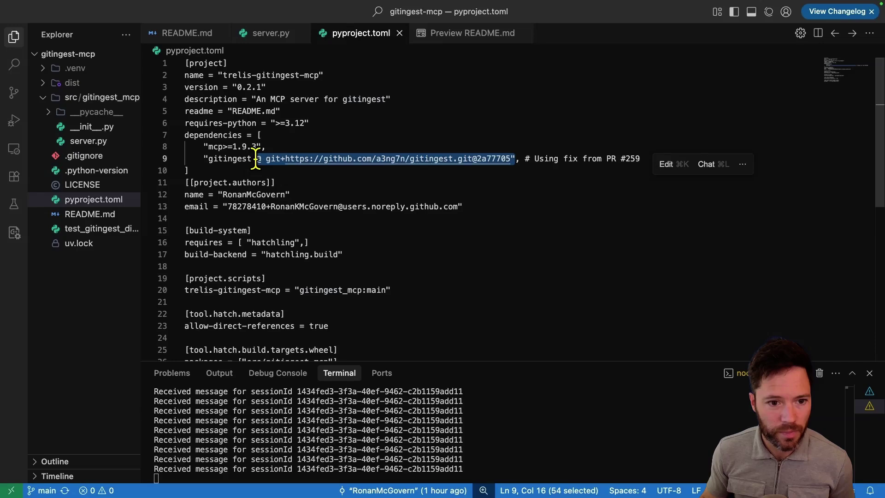
key("super+Tab")
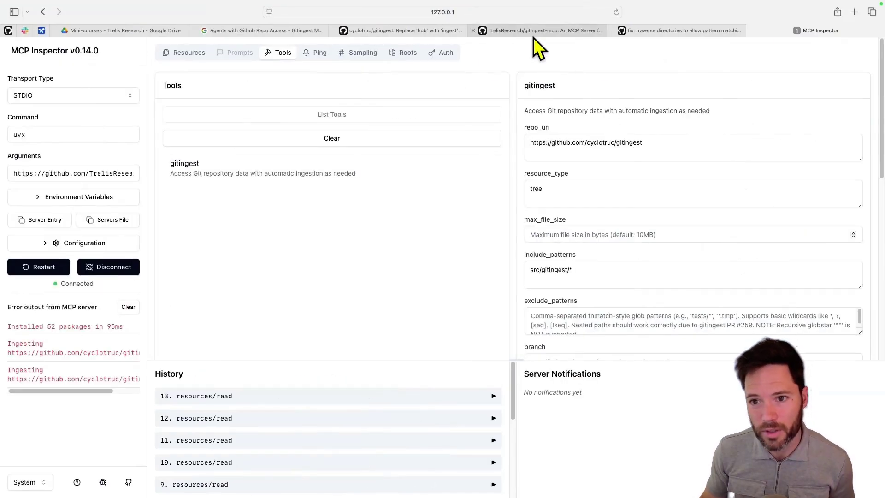
Review the gitingest and gitingest-mcp repository pages and pull request #259.
mouse_move(529, 35)
left_click(429, 32)
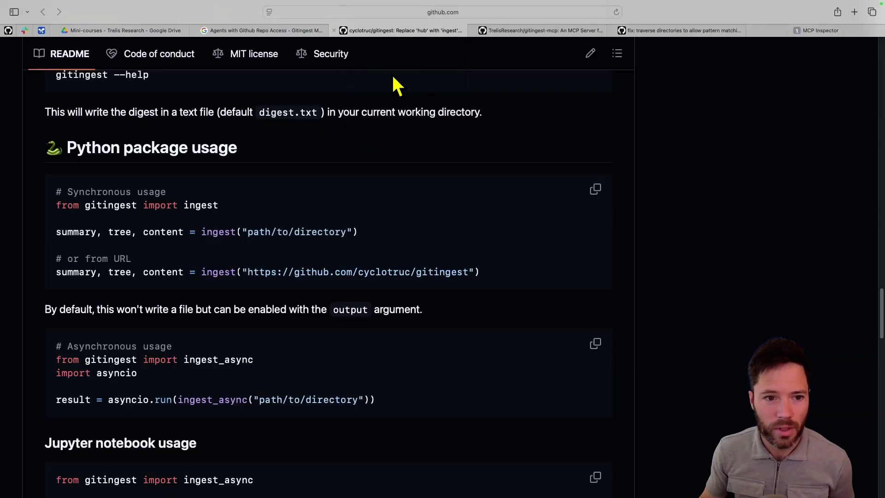
scroll(425, 75, "up", 20)
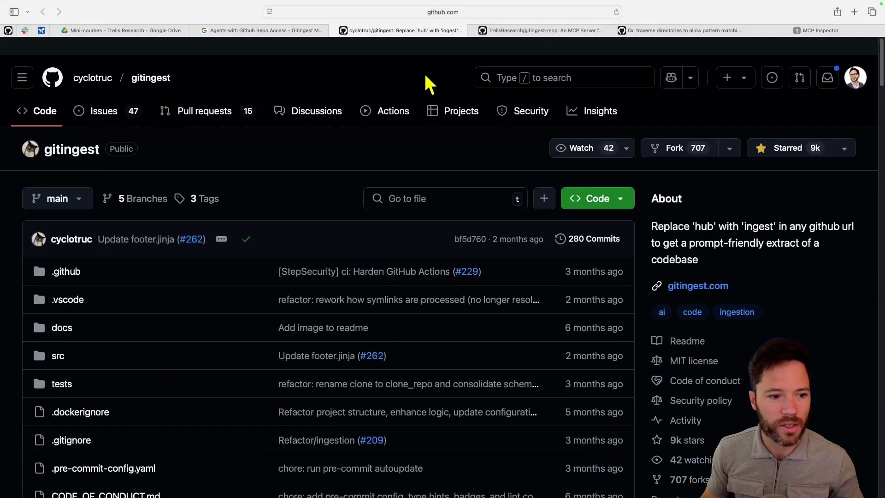
left_click(555, 35)
scroll(397, 153, "up", 15)
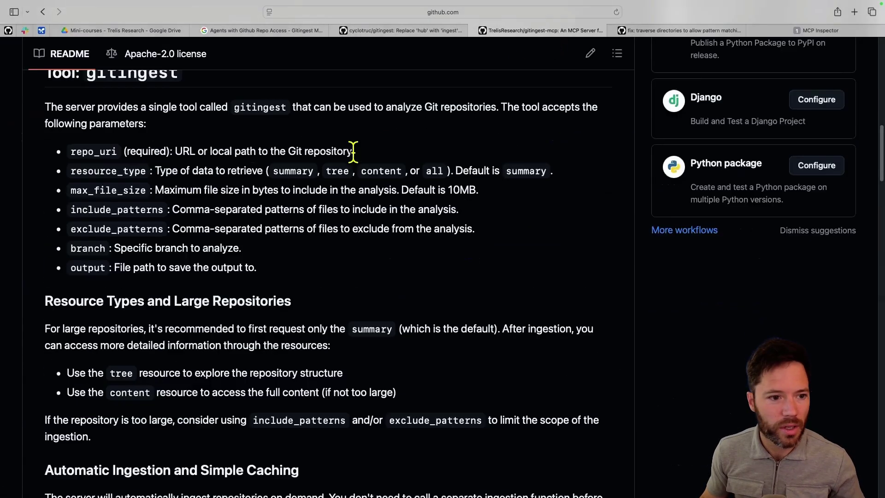
left_click(676, 31)
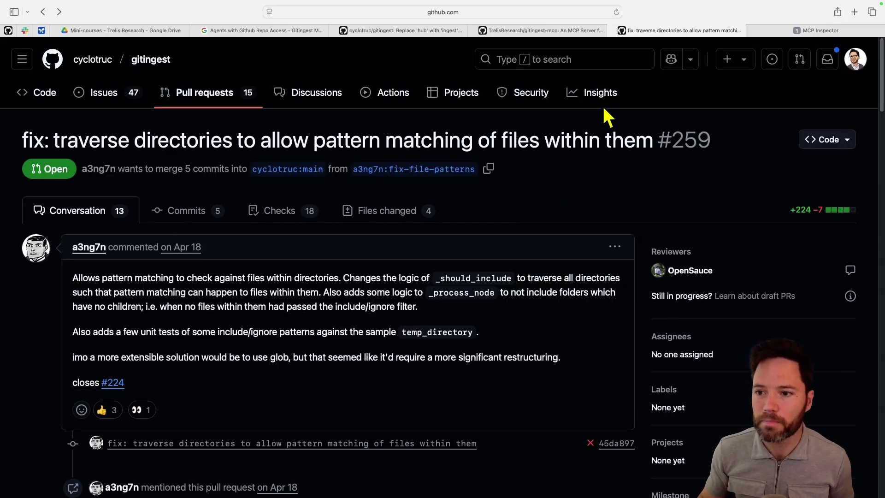
Clear the bullet highlight on the 'What you'll learn' slide and return to Windsurf.
left_click(274, 30)
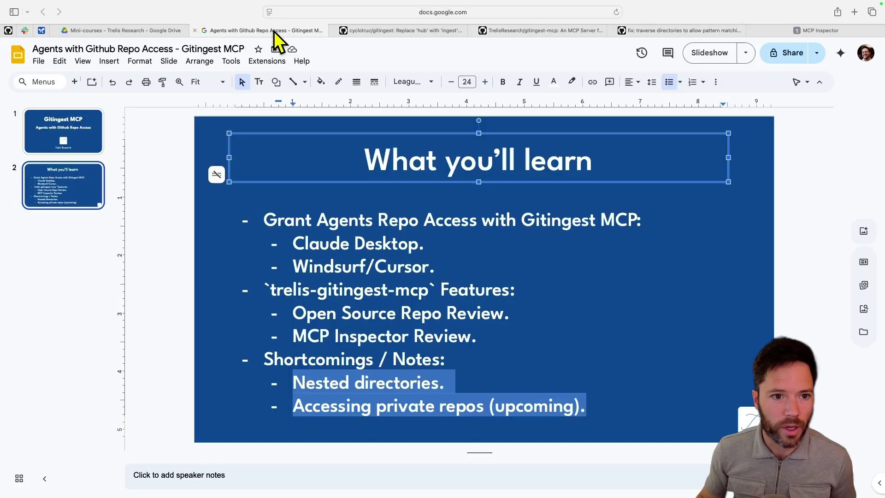
left_click(489, 380)
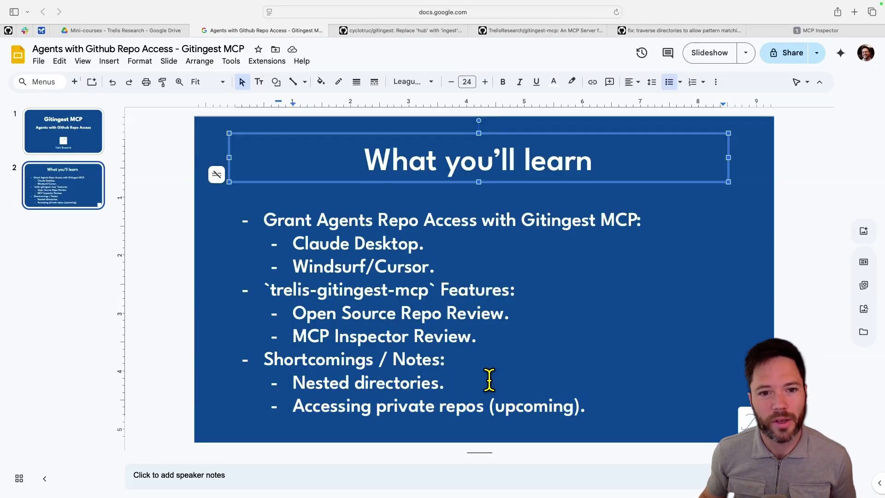
key("super+Tab")
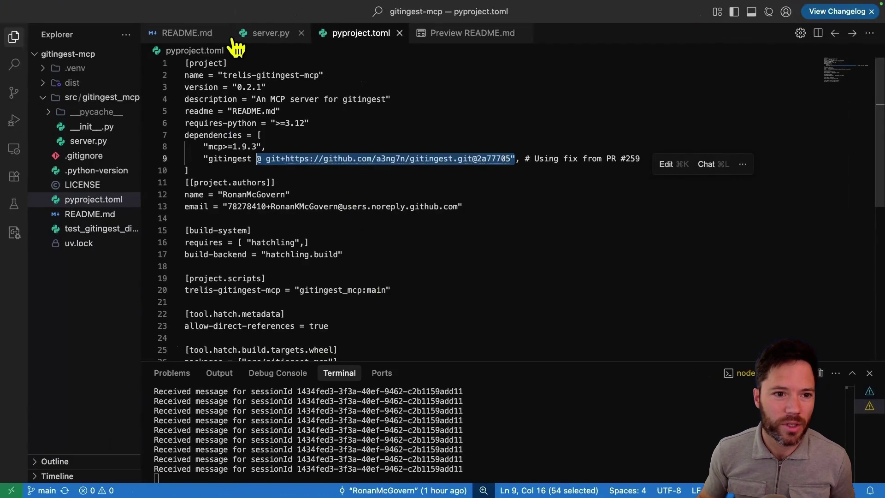
Highlight the gitingest-mcp GitHub URL in README.md's uvx Inspector command, then return to the browser.
left_click(229, 37)
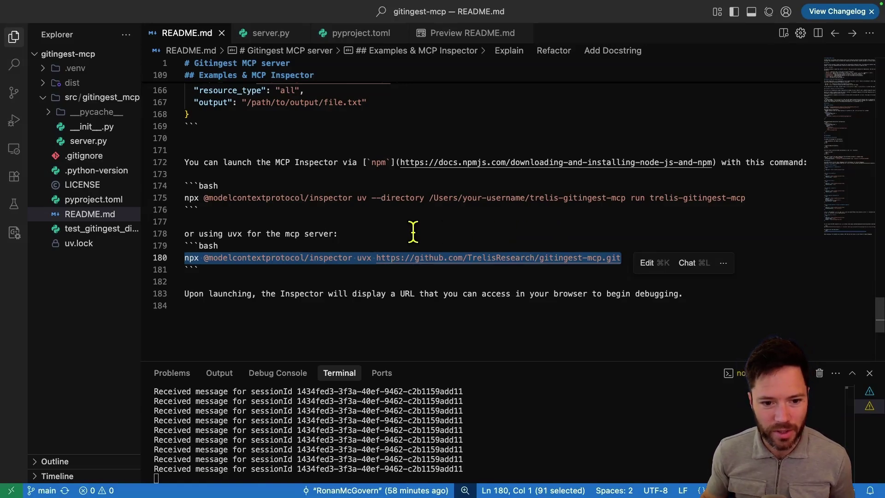
left_click(403, 259)
left_click_drag(377, 258, 620, 258)
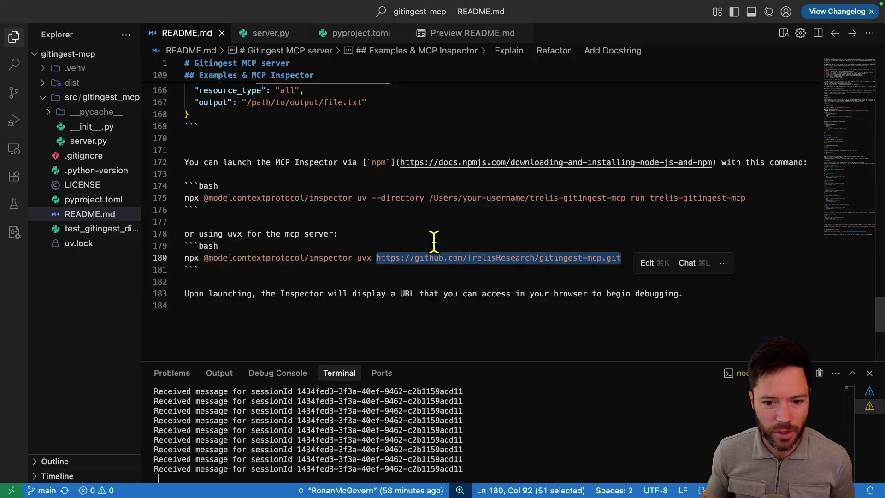
left_click(539, 258)
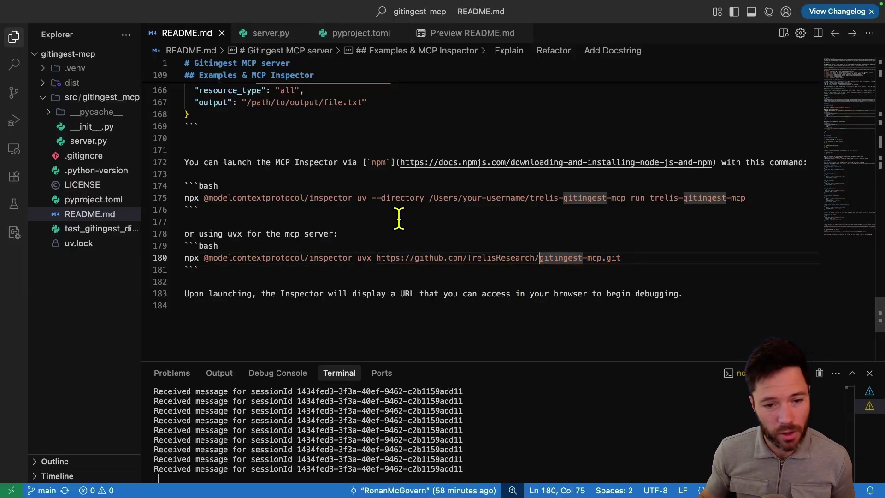
key("super+Tab")
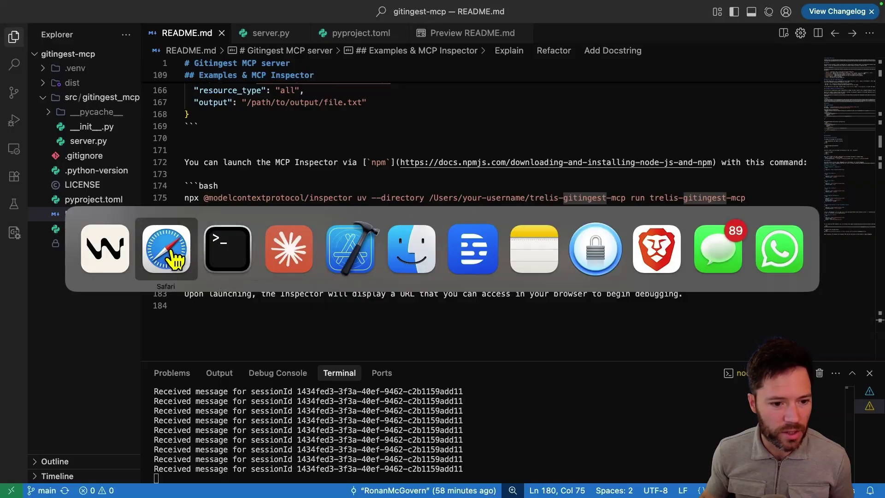
Mark the slide's private-repos bullet and go from PR #259 back to the gitingest repository.
left_click(177, 260)
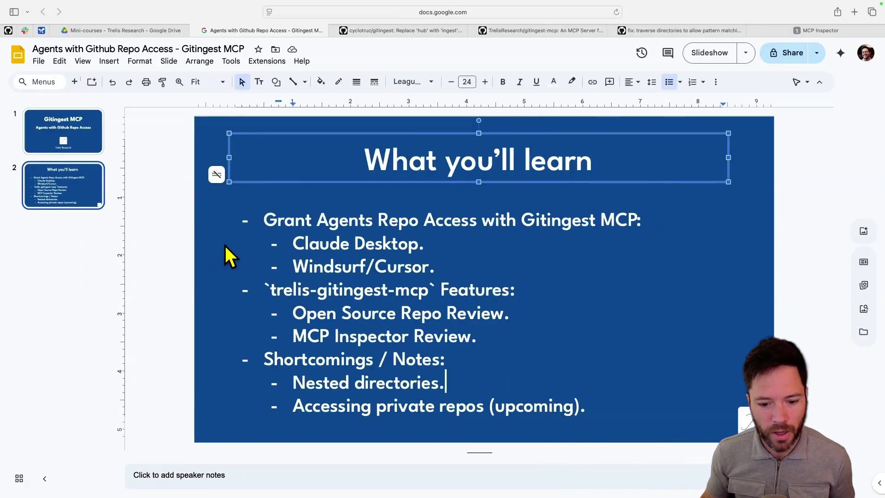
left_click_drag(589, 407, 282, 403)
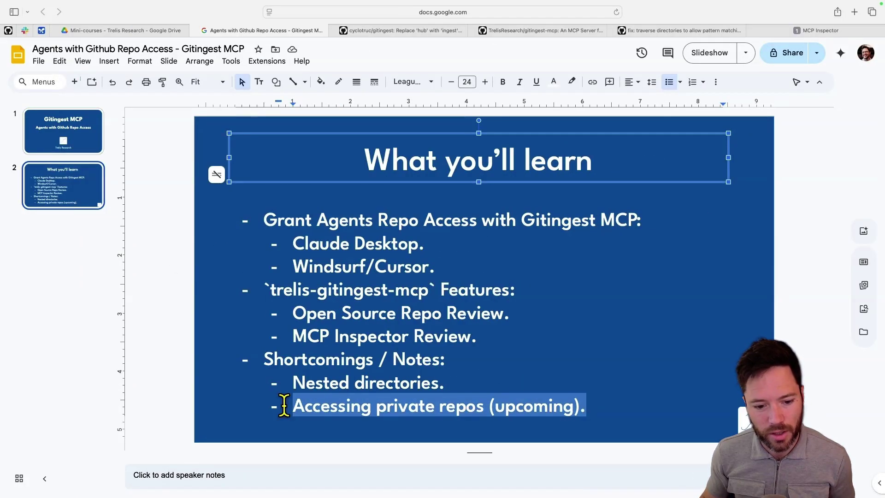
left_click(653, 36)
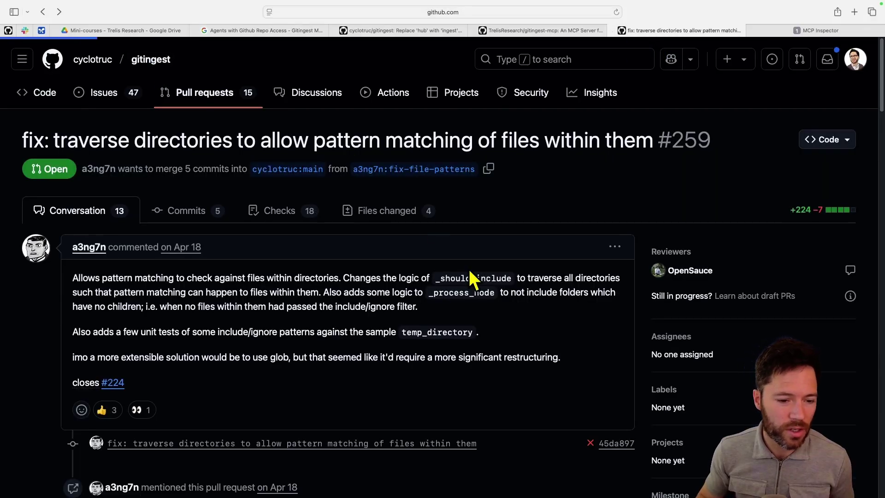
key("super+bracketleft")
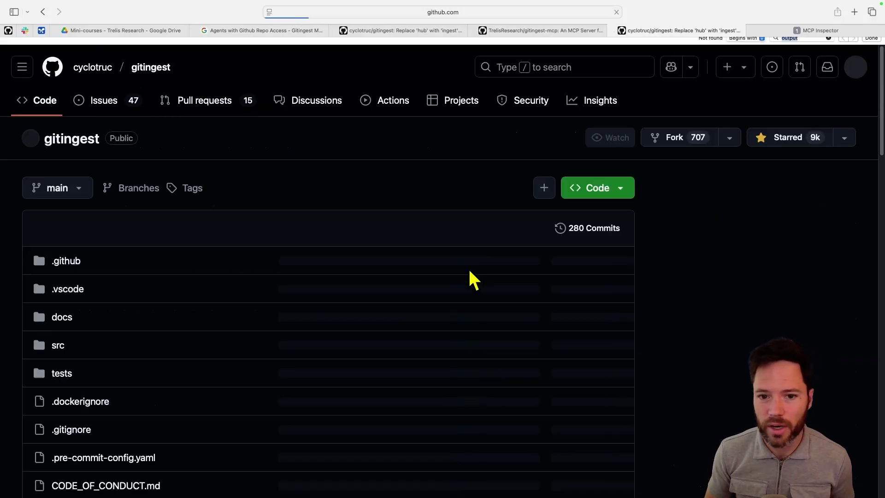
Search gitingest for 'private' and find issue #269 Add support for private repositories.
key("super+f")
type("privat")
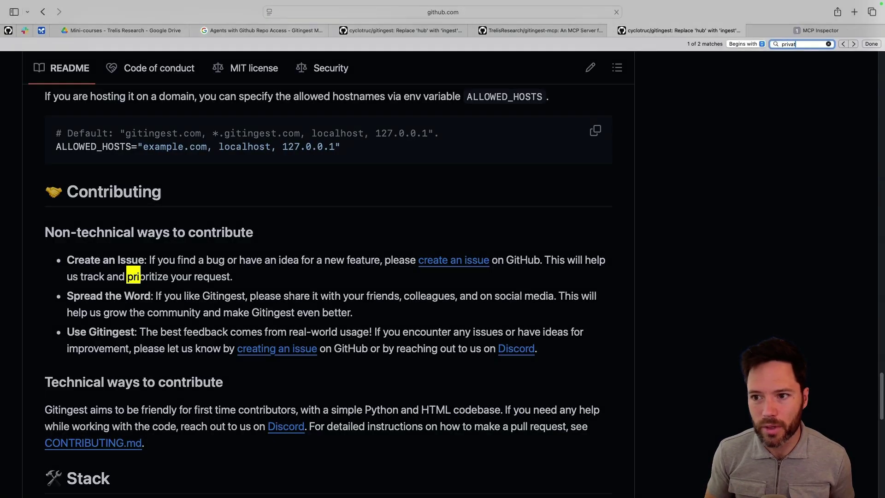
type("e")
scroll(137, 156, "up", 10)
scroll(152, 143, "up", 15)
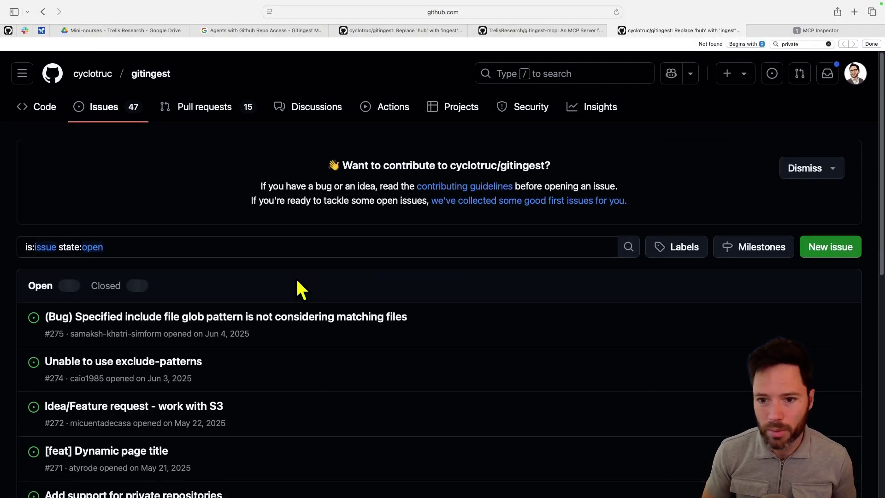
scroll(90, 312, "down", 5)
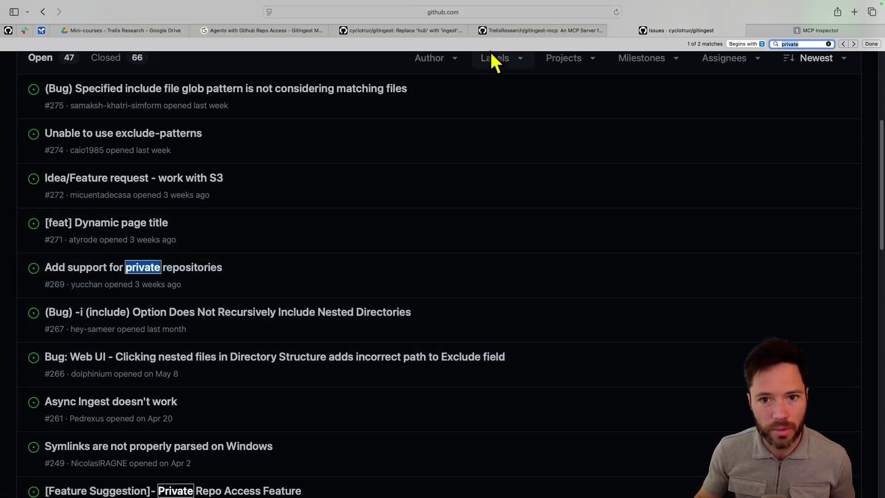
Bring back the 'What you'll learn' slide and deselect its bullet text box.
left_click(422, 33)
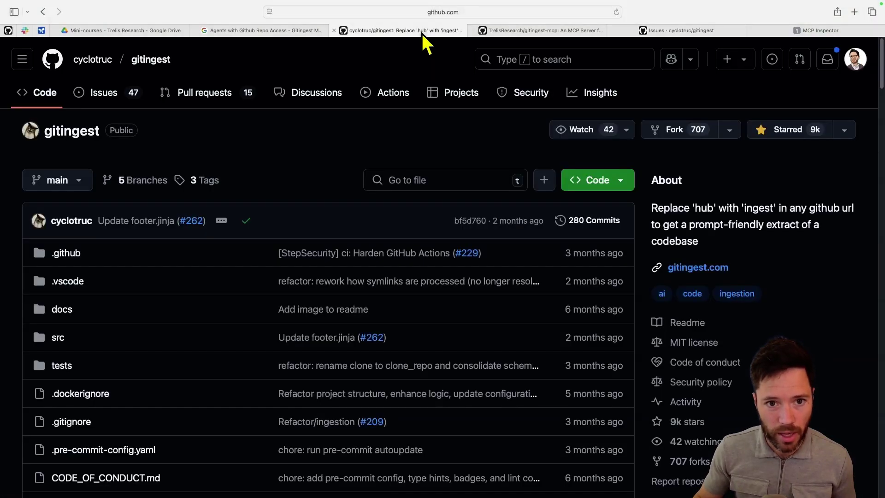
left_click(273, 33)
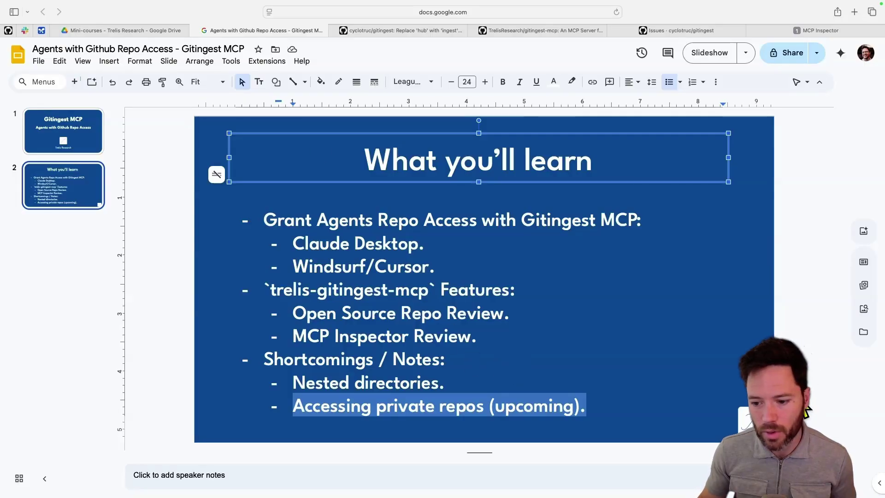
left_click(725, 417)
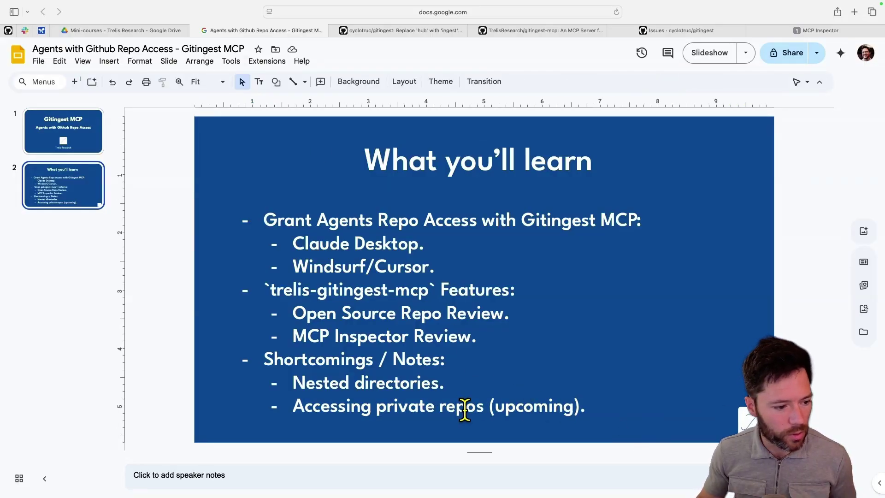